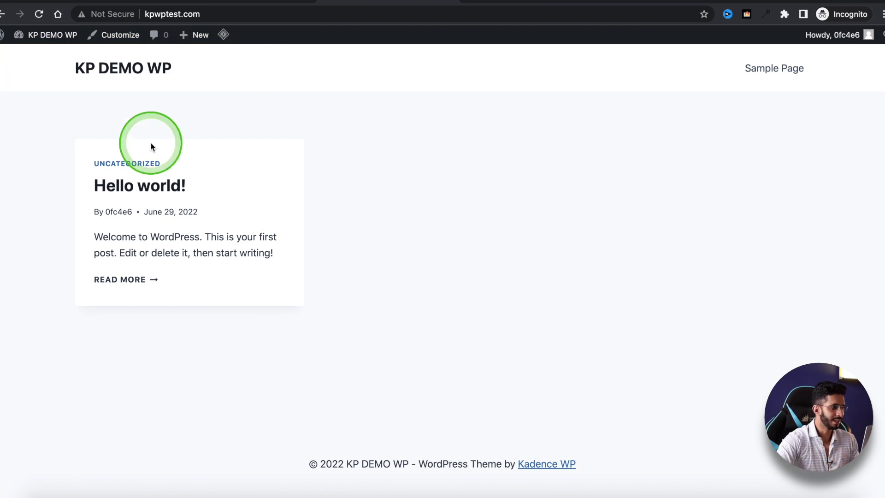
- Open the admin dashboard of the KP DEMO WP site from its live page
mouse_move(35, 43)
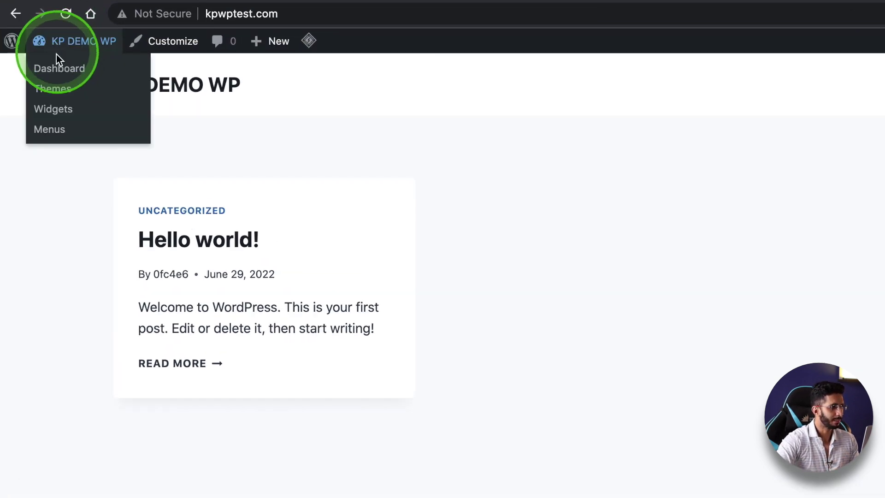
left_click(58, 67)
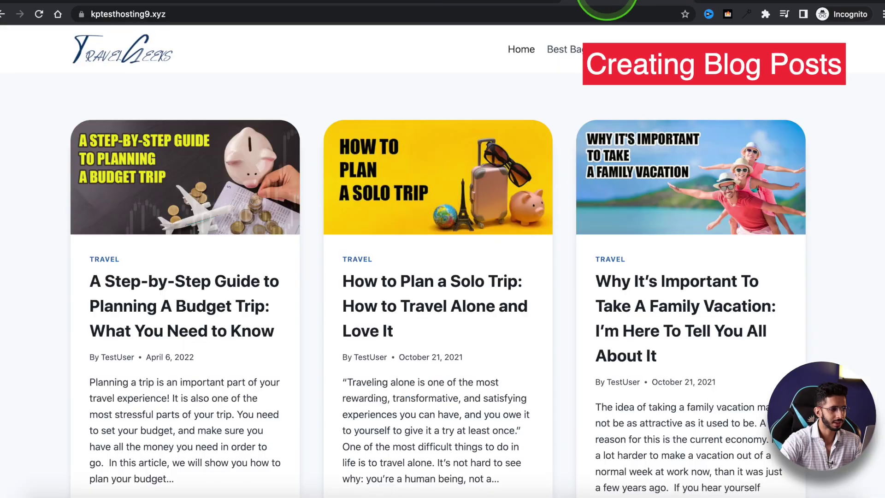
- Look over the posts on the kptesthosting9.xyz travel blog and open the article "How to Plan a Solo Trip" to examine its layout
scroll(312, 247, "down", 10)
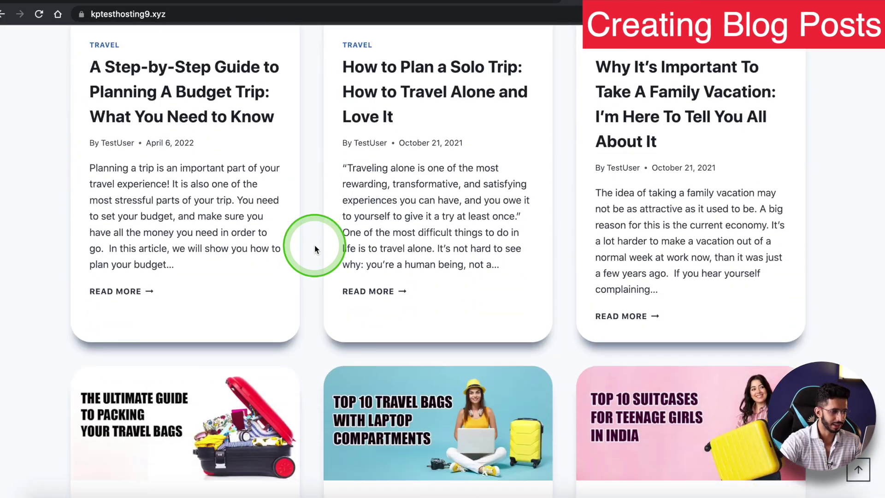
scroll(400, 197, "up", 8)
left_click(400, 197)
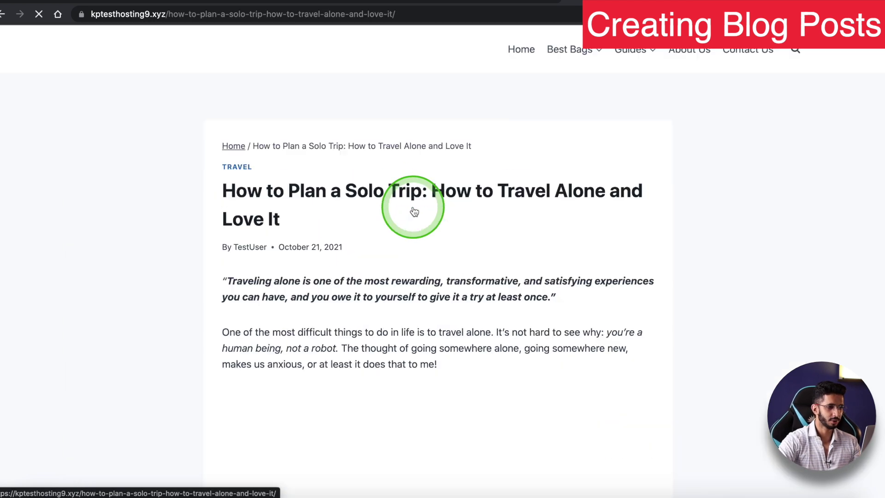
scroll(212, 251, "down", 7)
scroll(213, 250, "up", 7)
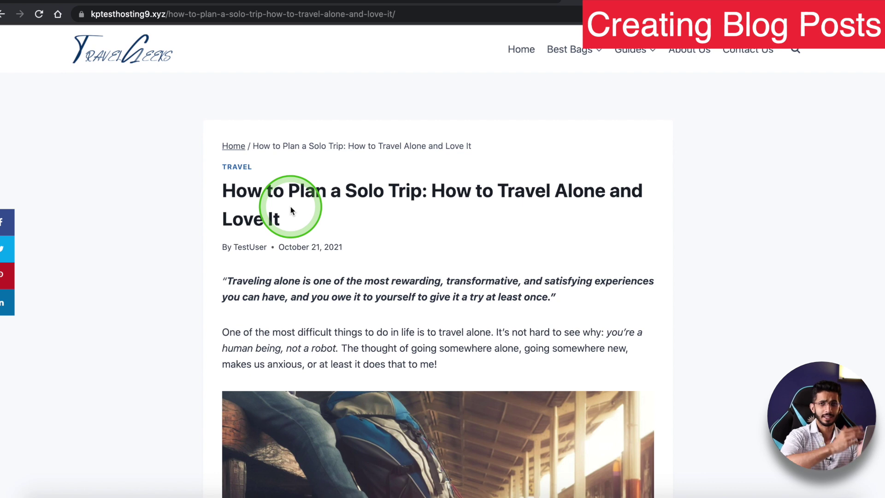
scroll(290, 209, "down", 3)
scroll(291, 210, "up", 3)
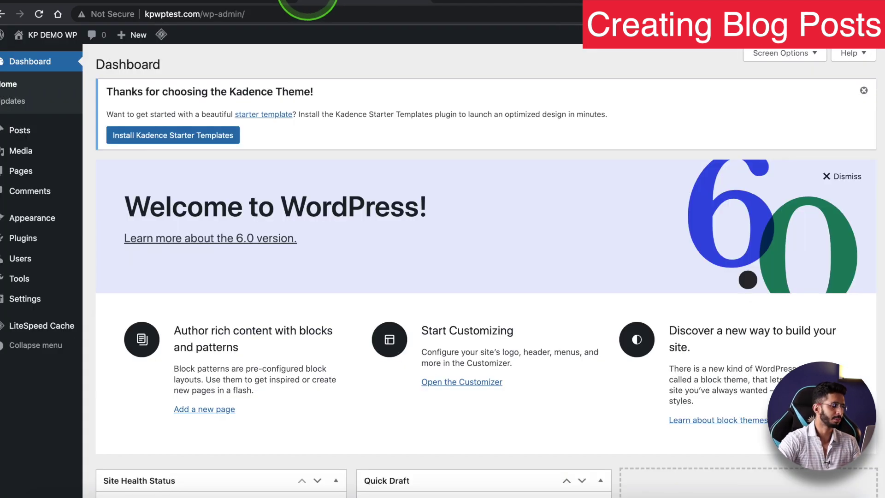
- Return to the demo site's dashboard, show the list of all posts, and open the live site in a new browser tab
mouse_move(36, 132)
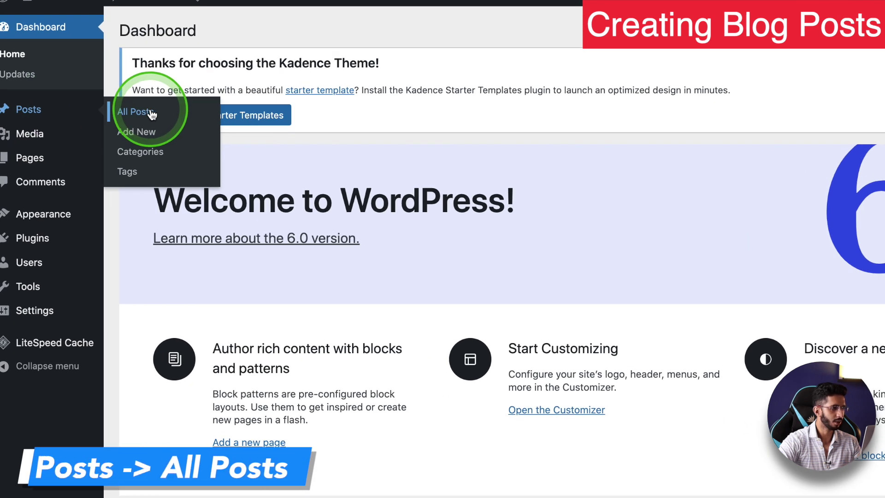
left_click(152, 114)
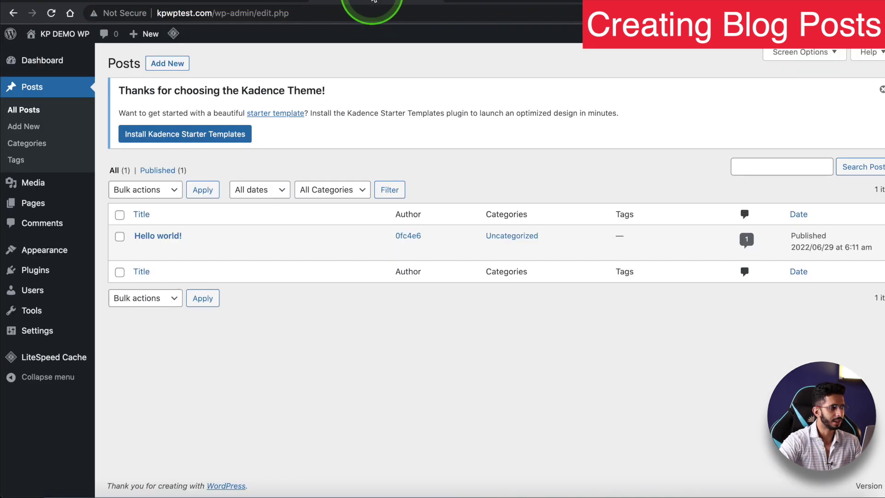
mouse_move(60, 39)
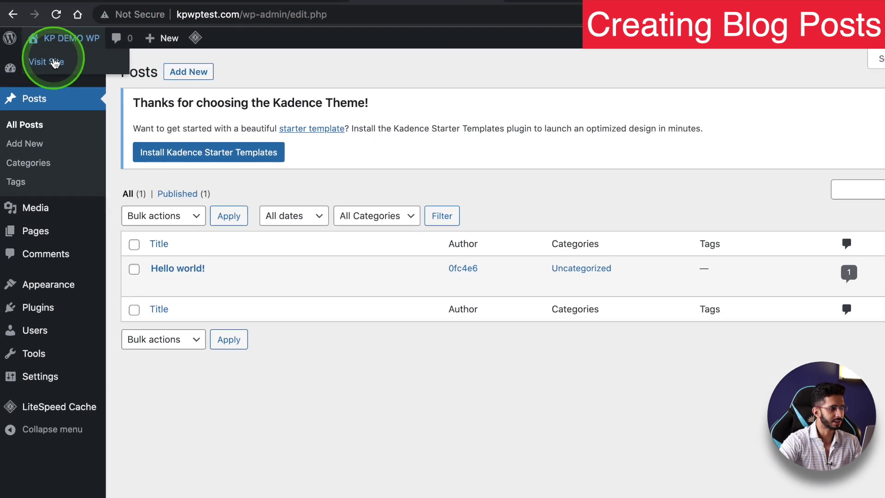
right_click(51, 55)
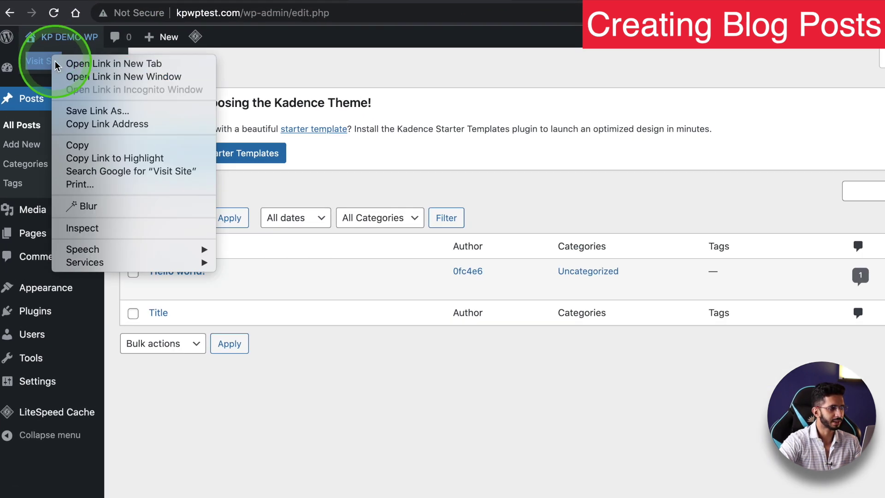
left_click(59, 59)
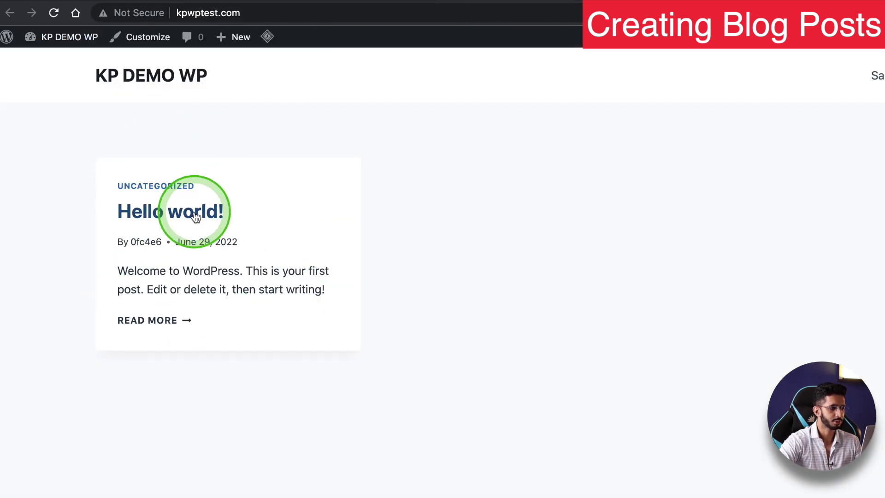
- Return to the posts list, start a new post, and dismiss the block editor welcome guide
left_click(386, 4)
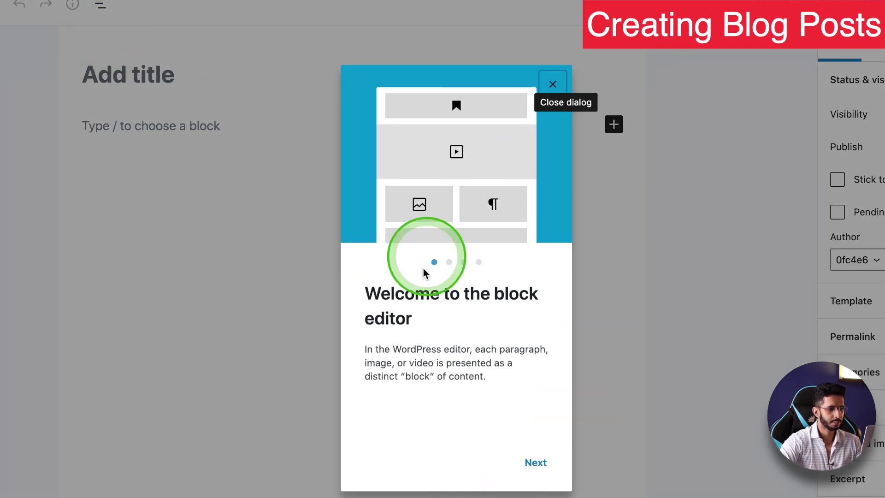
left_click(553, 85)
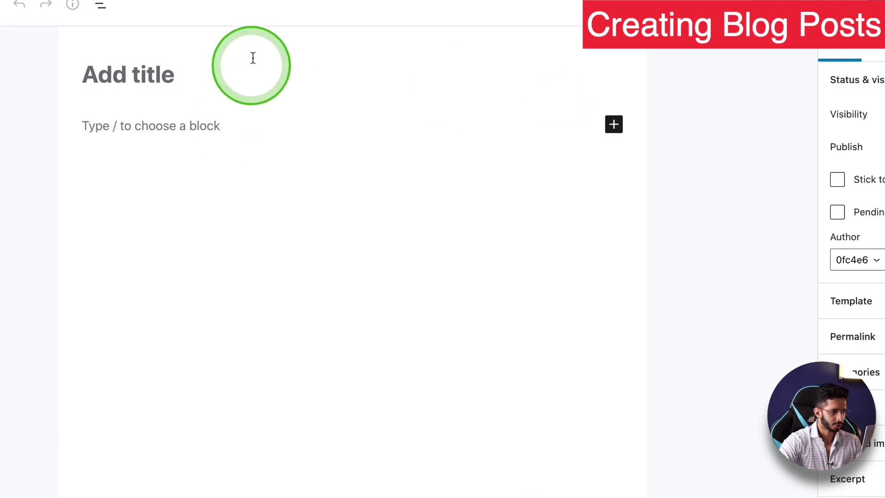
- Copy the title "How to Plan a Solo Trip: How to Travel Alone and Love It" from the sample article into the new post's title
left_click(214, 107)
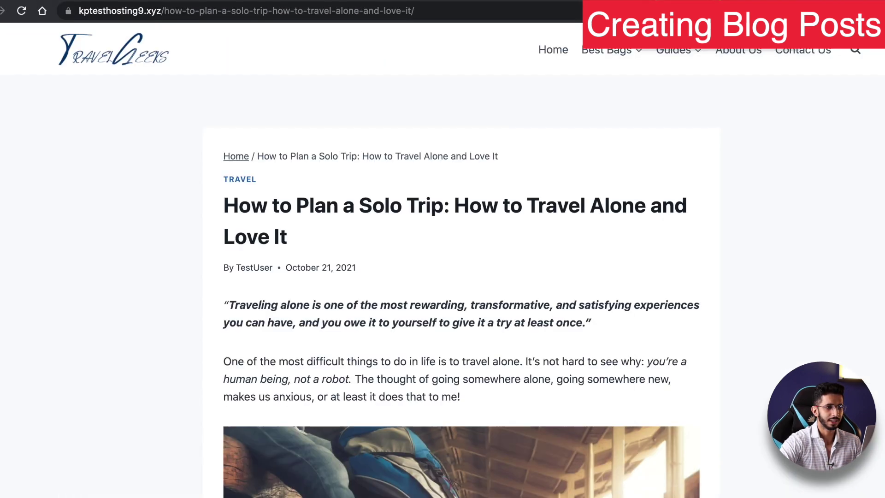
left_click_drag(214, 205, 341, 242)
key("super+c")
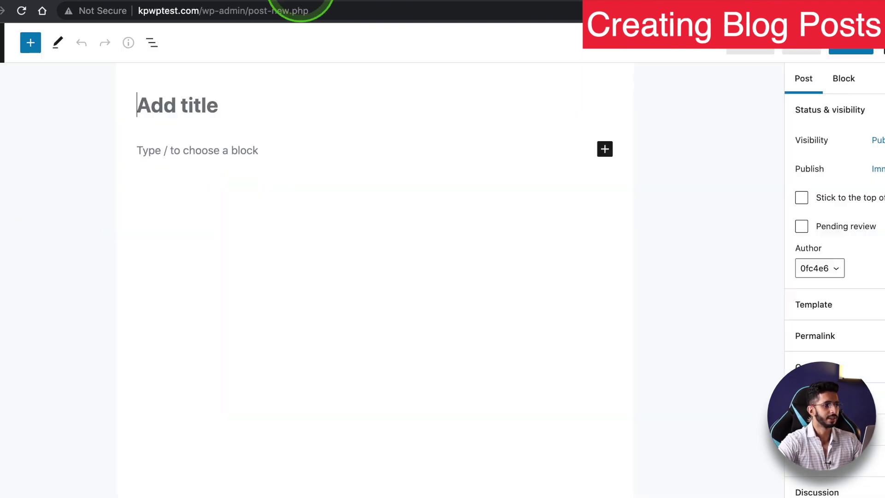
left_click(184, 110)
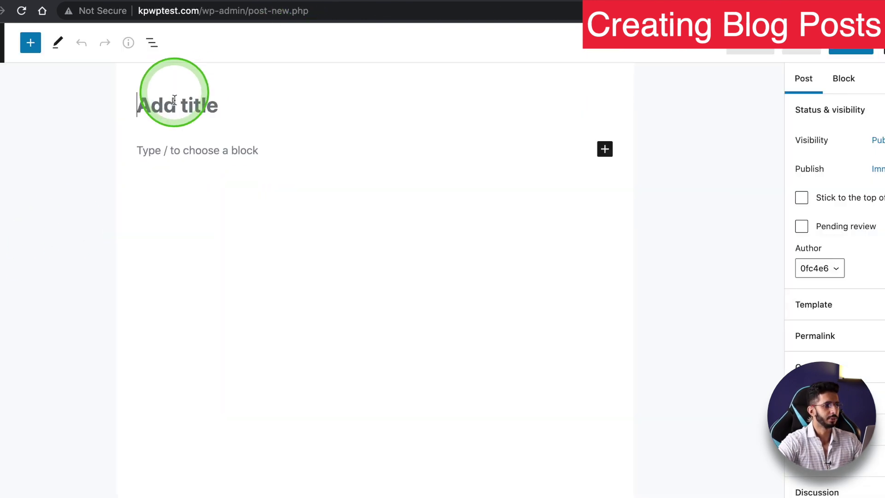
key("super+v")
- Copy the sample article's opening quote and the paragraph above its image into the body of the new post
left_click(177, 181)
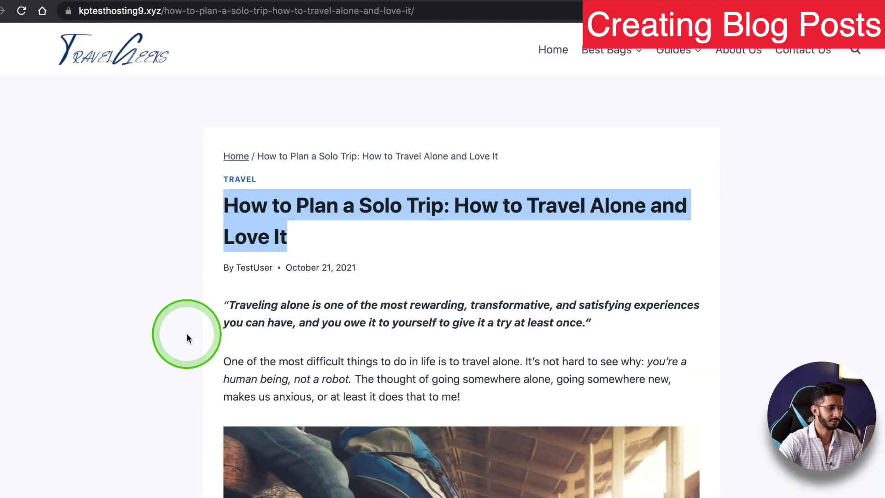
scroll(419, 269, "down", 2)
left_click_drag(462, 318, 212, 229)
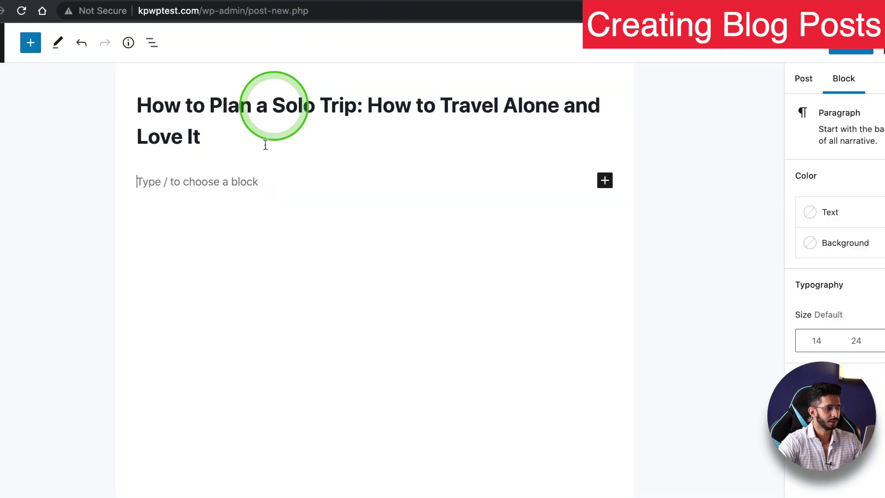
type("\"Traveling alone is one of the most rewarding, transformative, and satisfying experiences you can have, and you owe it to yourself to give it a try at least once.\" One of the most difficult things to do in life is to travel alone. It’s not hard to see why: you’re a human being, not a robot. The thought of going somewhere alone, going somewhere new, makes us anxious, or at least it does that to me!")
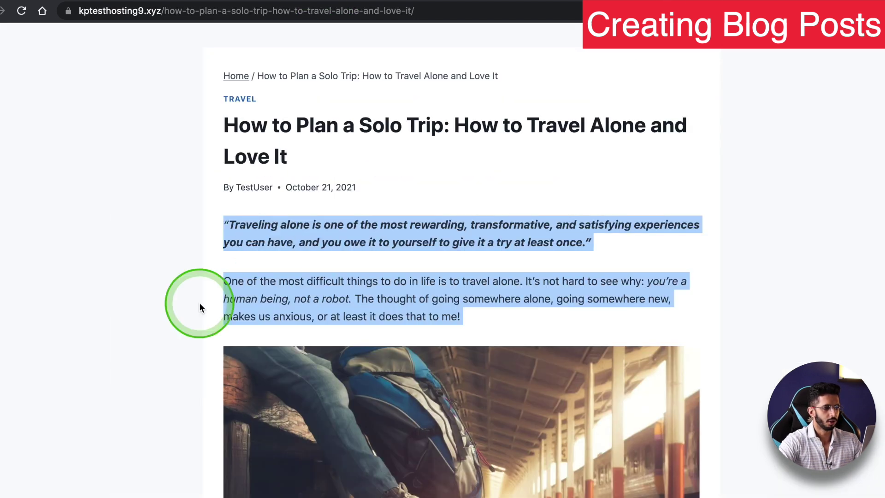
- Copy the paragraphs from "It's not that we don't like new places" through "let's get started!" into the post, leaving an empty block above them
scroll(199, 302, "down", 8)
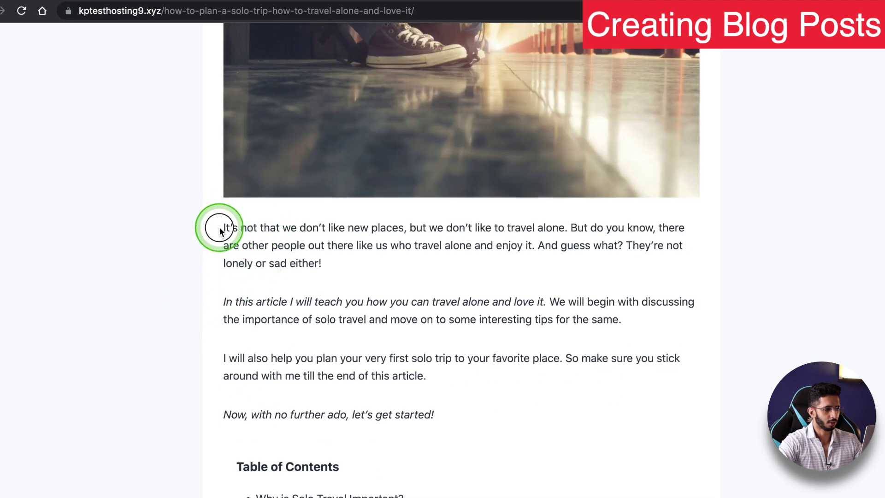
left_click_drag(220, 227, 472, 432)
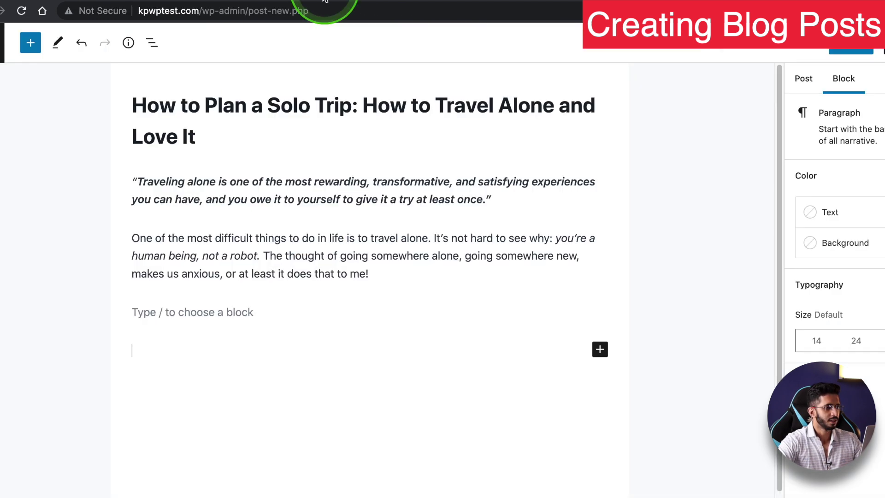
type("It’s not that we don’t like new places, but we don’t like to travel alone. But do you know, there are other people out there like us who travel alone and enjoy it. And guess what? They’re not lonely or sad either! In this article I will teach you how you can travel alone and love it. We will begin with discussing the importance of solo travel and move on to some interesting tips for the same. I will also help you plan your very first solo trip to your favorite place. So make sure you stick around with me till the end of this article. Now, with no further ado, let’s get started!")
scroll(230, 192, "up", 4)
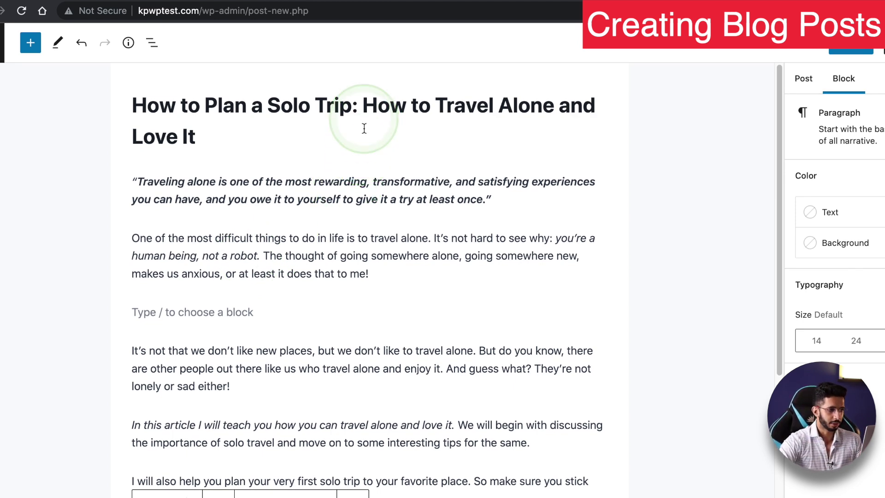
- Make the closing line "Now, with no further ado, let's get started!" bold
scroll(329, 249, "down", 5)
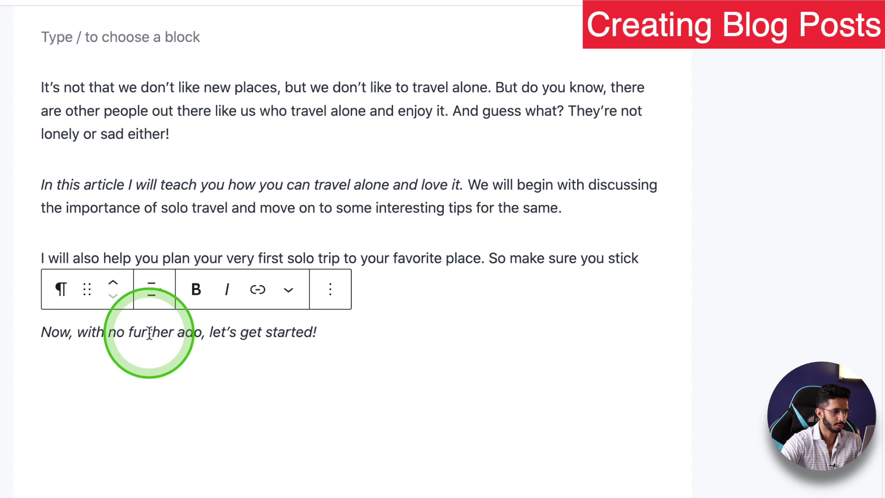
triple_click(150, 333)
left_click(196, 290)
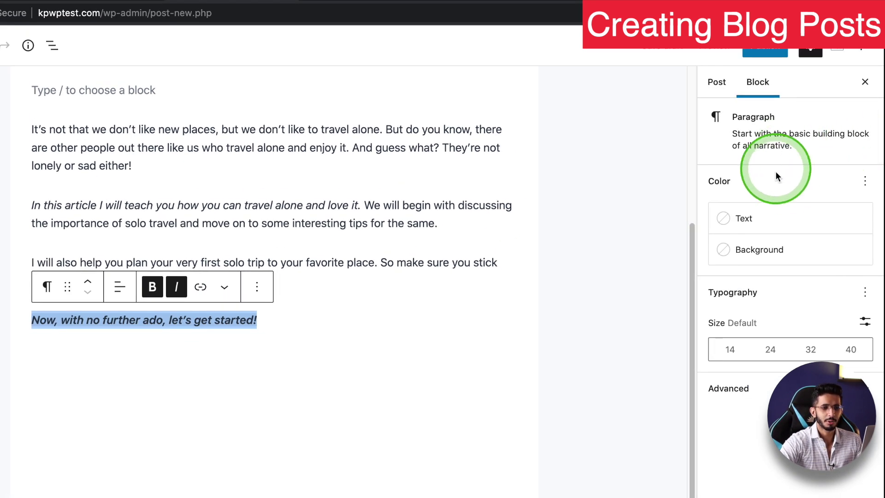
- Give the closing line's paragraph the Subtle Text (718096) background color and white text
left_click(747, 253)
left_click(576, 322)
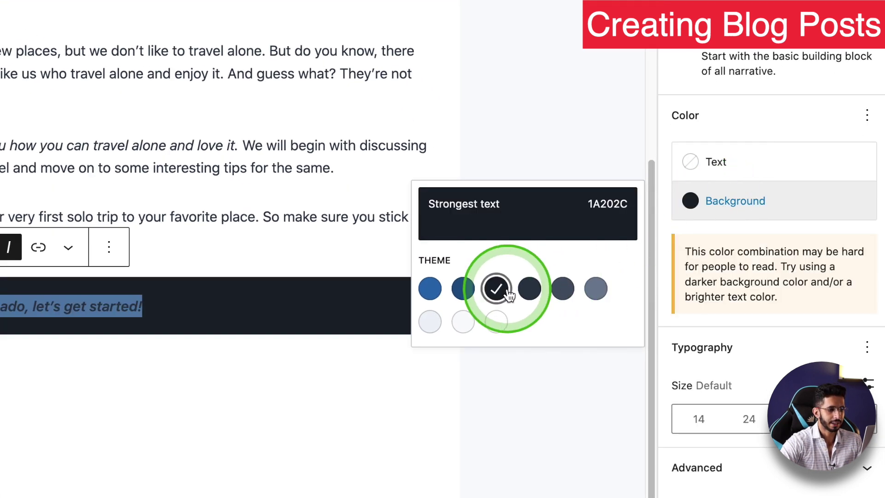
left_click(595, 288)
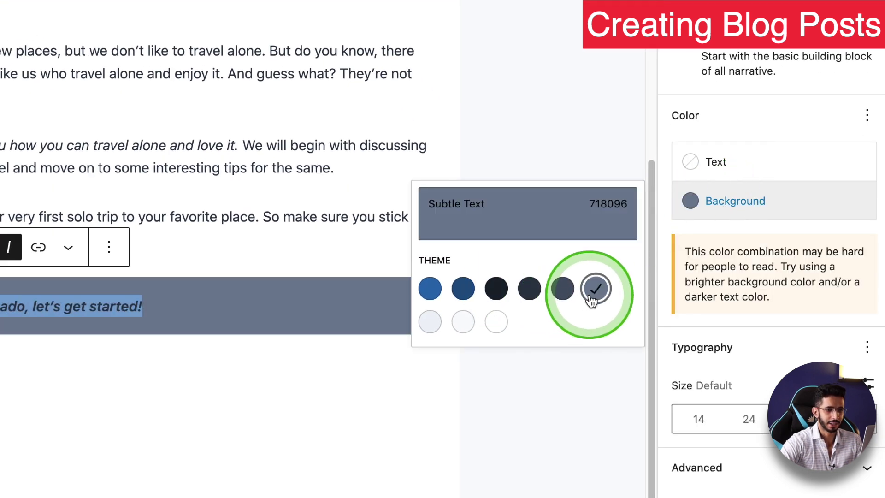
left_click(783, 155)
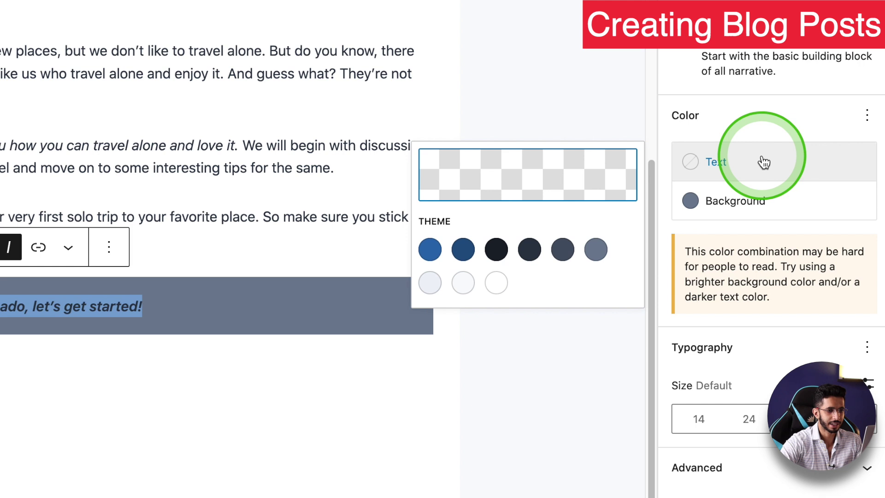
left_click(498, 282)
left_click(186, 375)
scroll(152, 20, "down", 1)
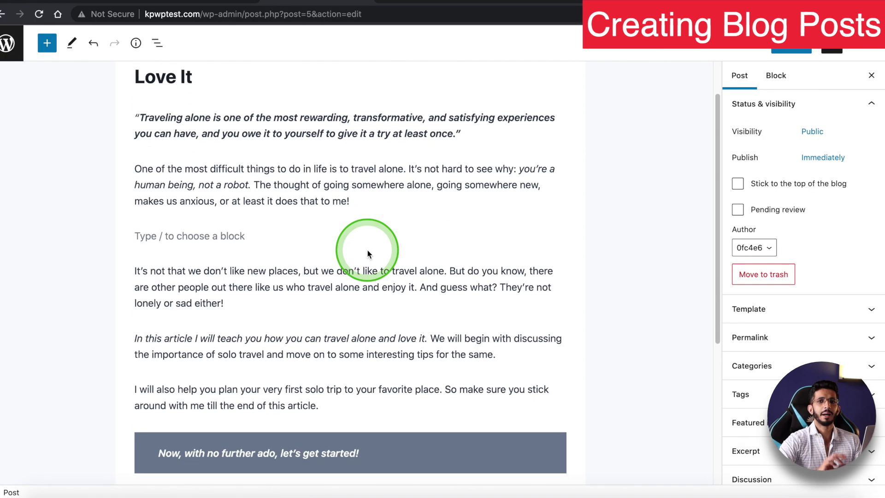
- Review the draft post and examine the formatting options of the paragraph starting "One of the most difficult things"
scroll(367, 250, "up", 2)
left_click(313, 230)
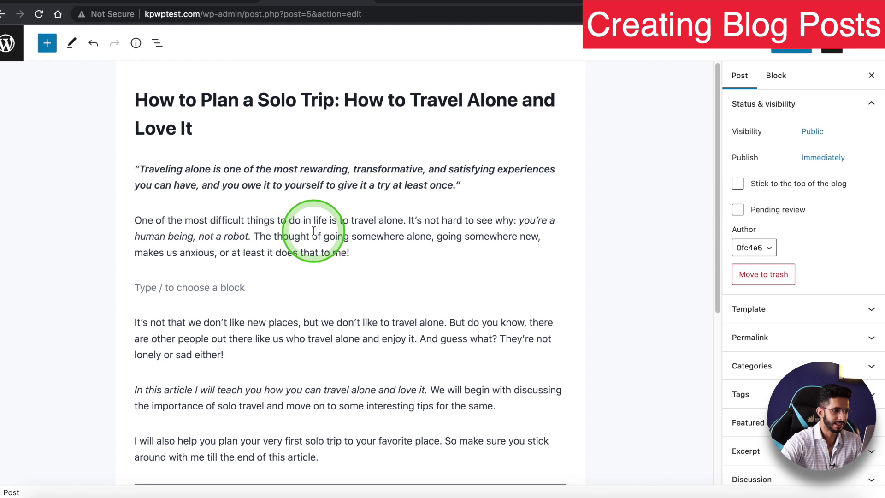
left_click(391, 253)
scroll(390, 253, "down", 5)
scroll(391, 258, "up", 3)
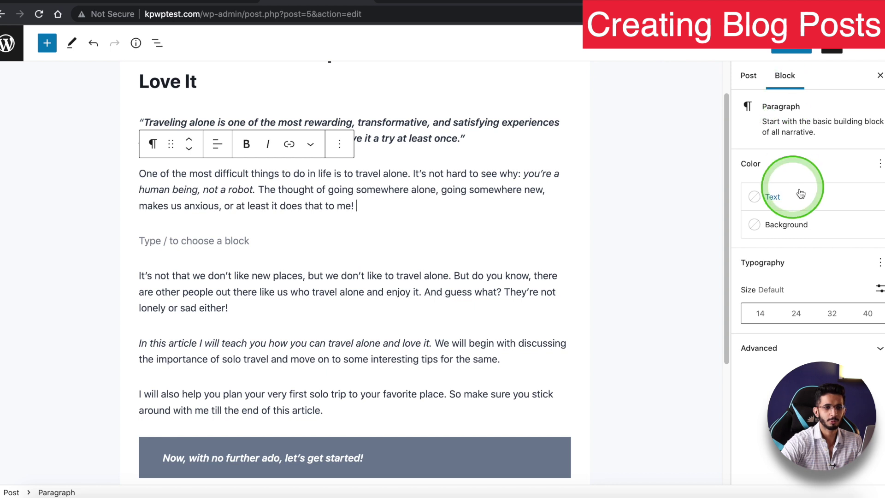
scroll(367, 149, "up", 2)
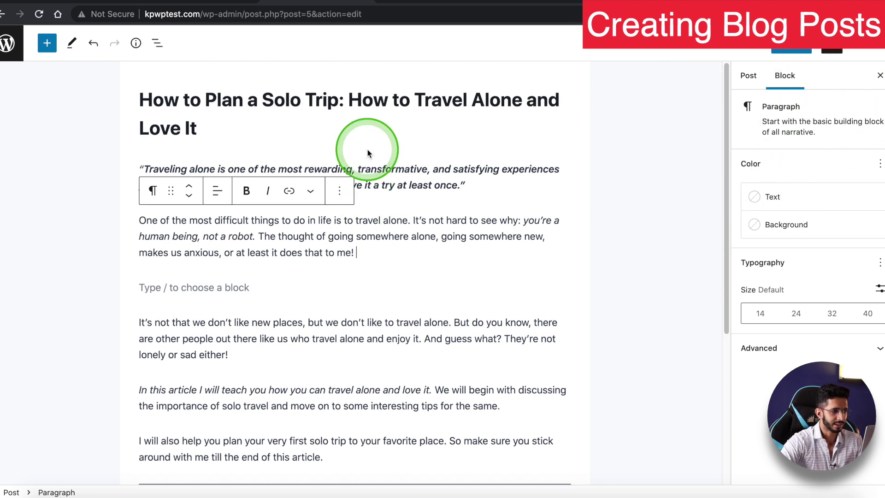
triple_click(362, 230)
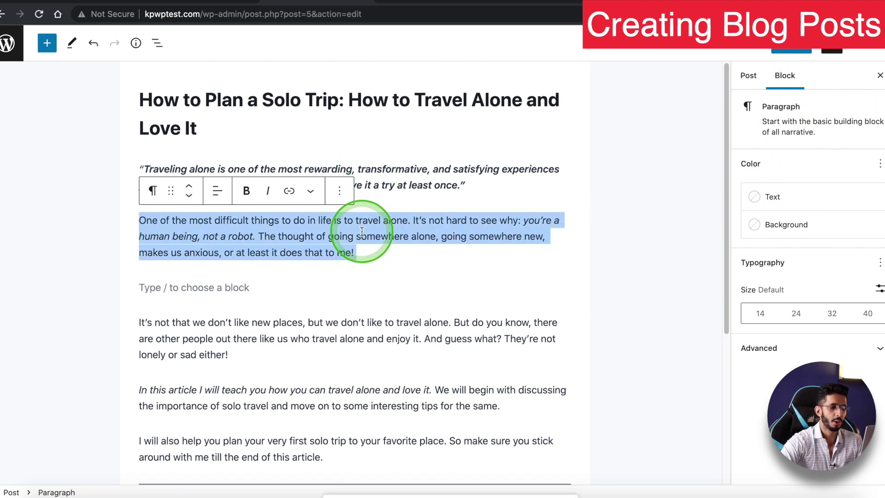
- Browse the full library of blocks that can be inserted below the shaded closing line
scroll(362, 229, "down", 4)
left_click(247, 395)
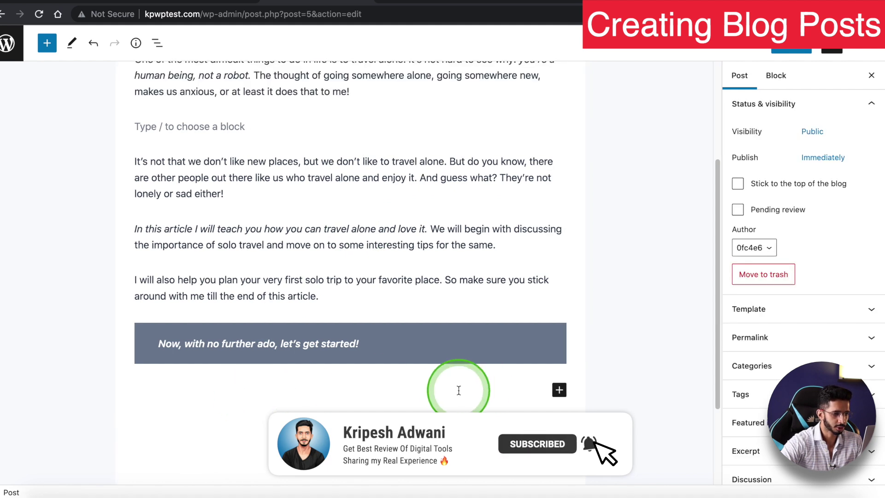
scroll(458, 390, "down", 1)
left_click(559, 344)
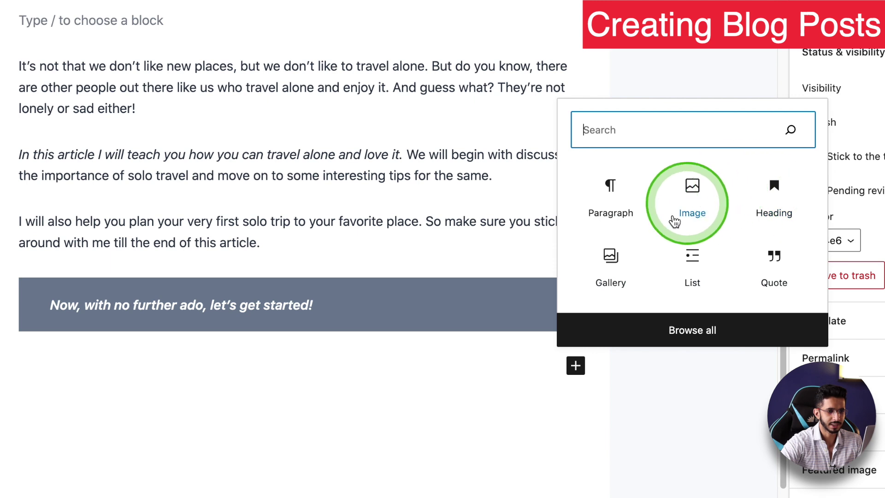
left_click(683, 340)
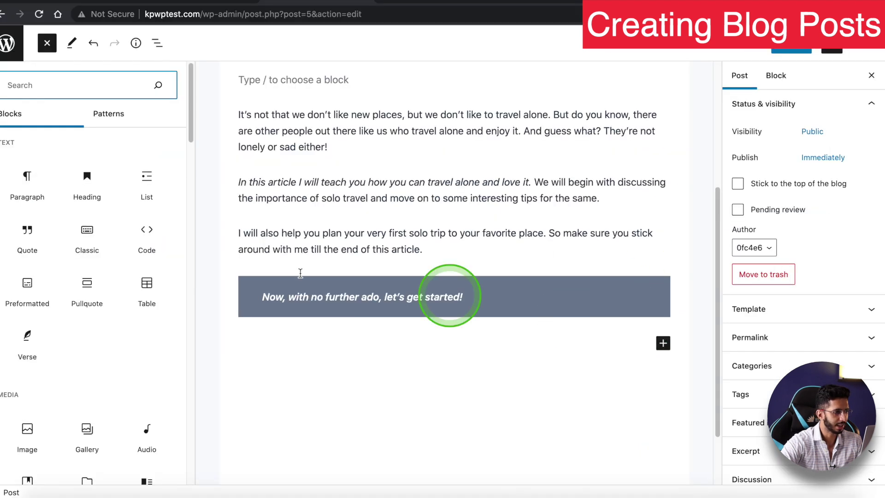
- Insert a bulleted list below the shaded closing line with the entries "Item 1", "Item 2" and "Item 3"
mouse_move(87, 173)
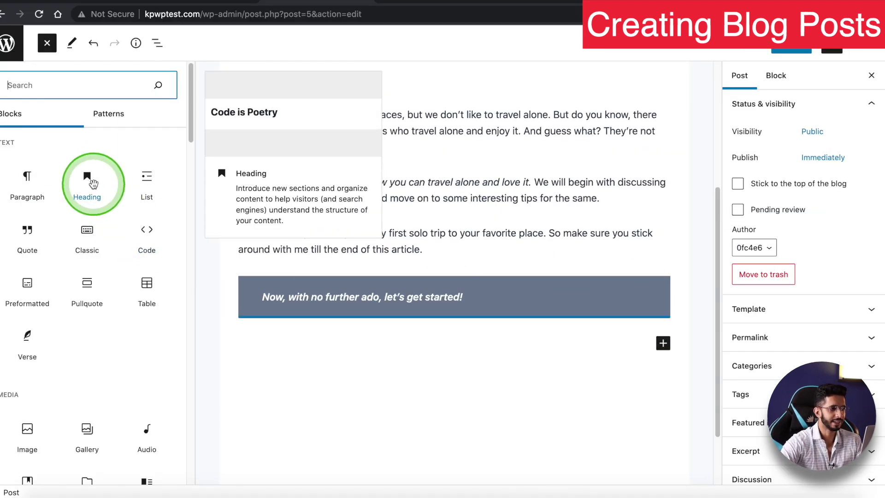
mouse_move(150, 183)
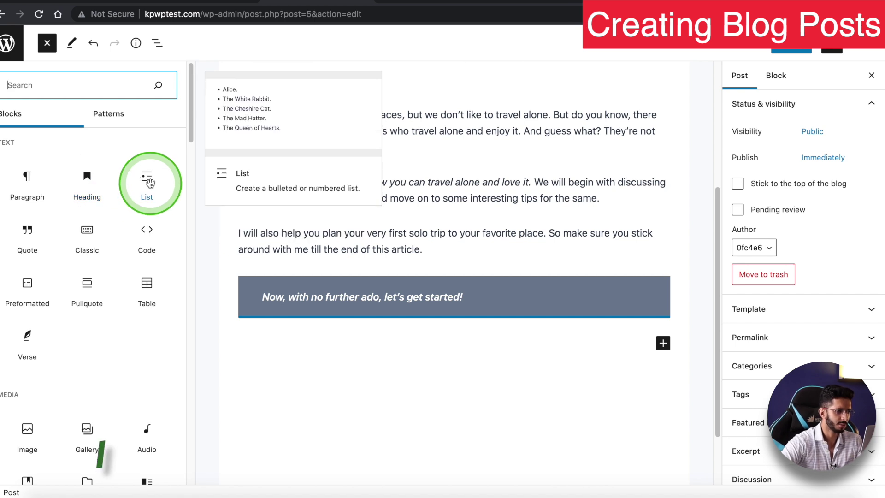
left_click(150, 183)
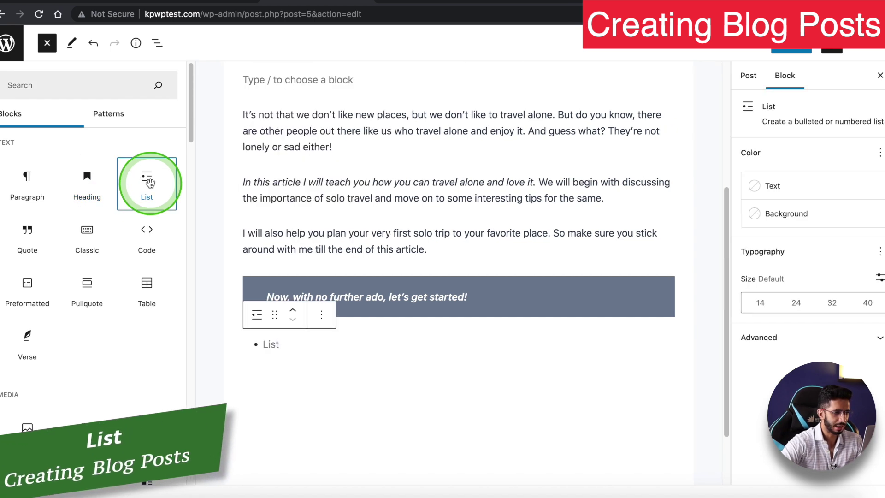
left_click(277, 338)
type("Item 1")
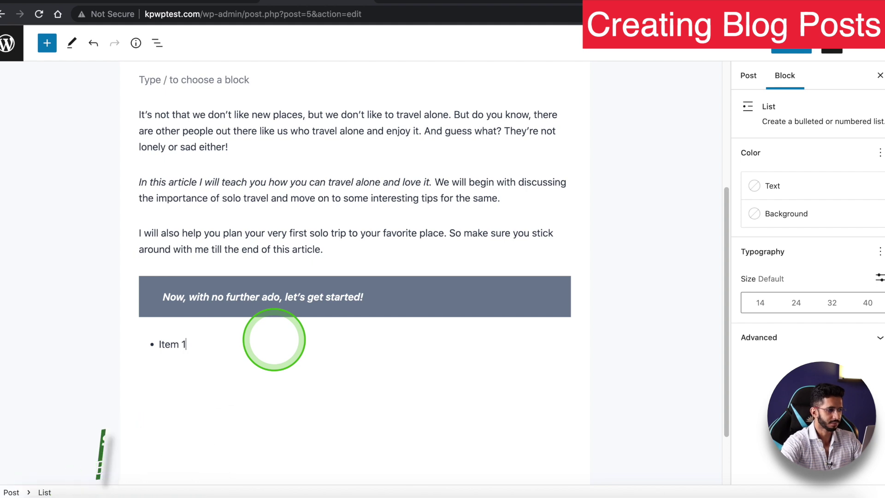
key("Return")
type("Item 2")
key("Return")
type("I")
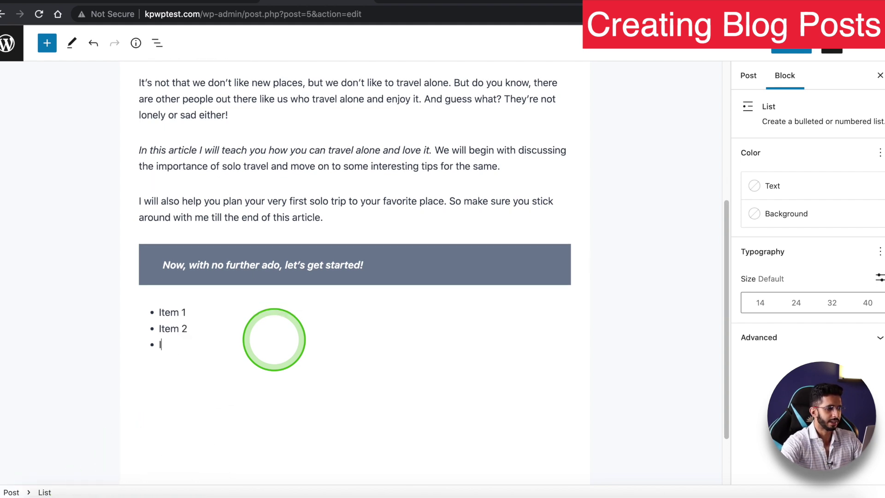
left_click(209, 322)
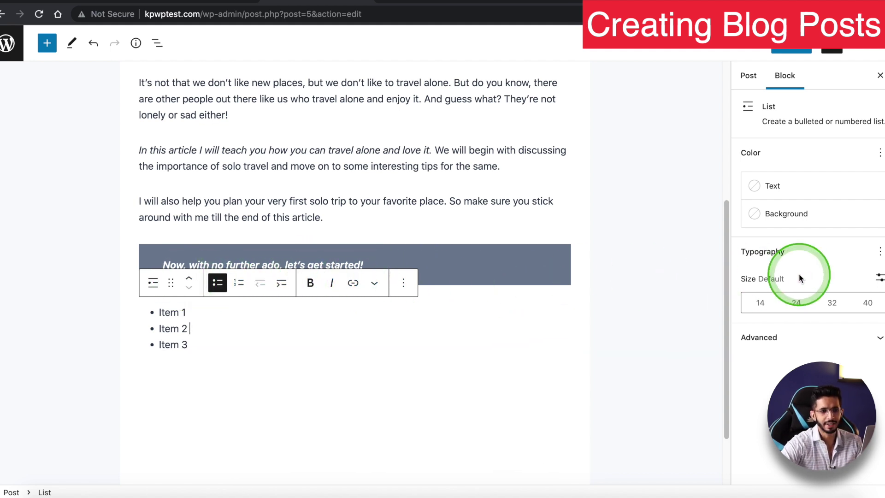
left_click(47, 43)
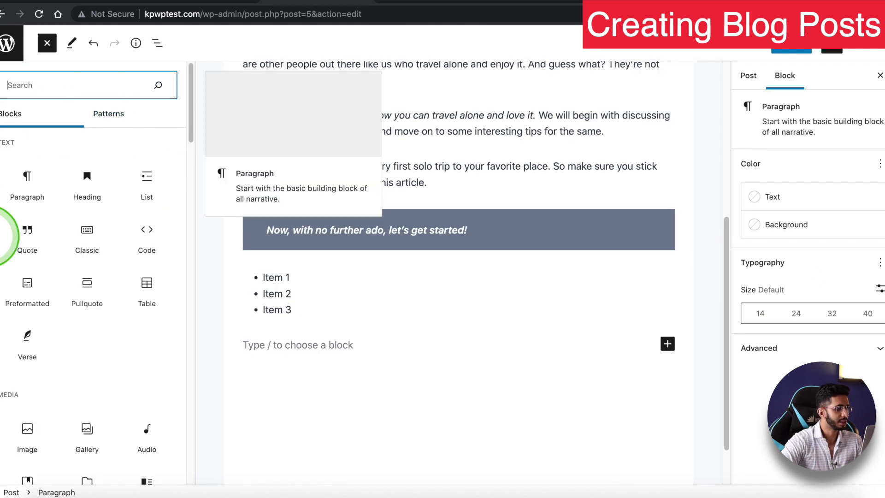
scroll(69, 231, "down", 4)
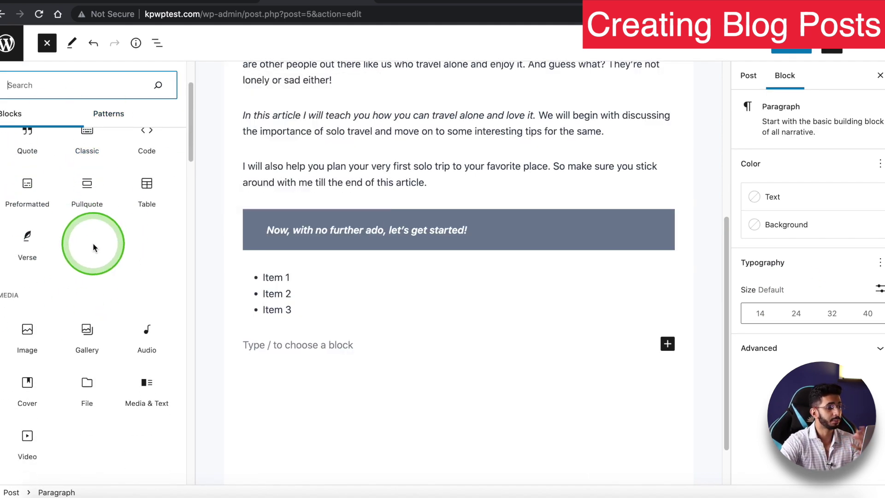
scroll(93, 242, "down", 4)
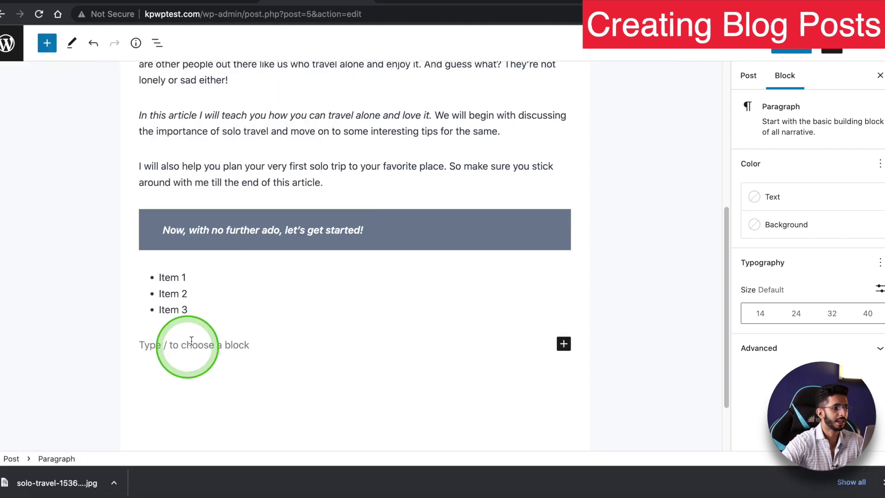
- Insert an image block in the empty paragraph after "One of the most difficult things" and upload the solo-travel photo into it
scroll(214, 257, "up", 3)
left_click(213, 261)
scroll(214, 257, "down", 4)
scroll(214, 257, "up", 7)
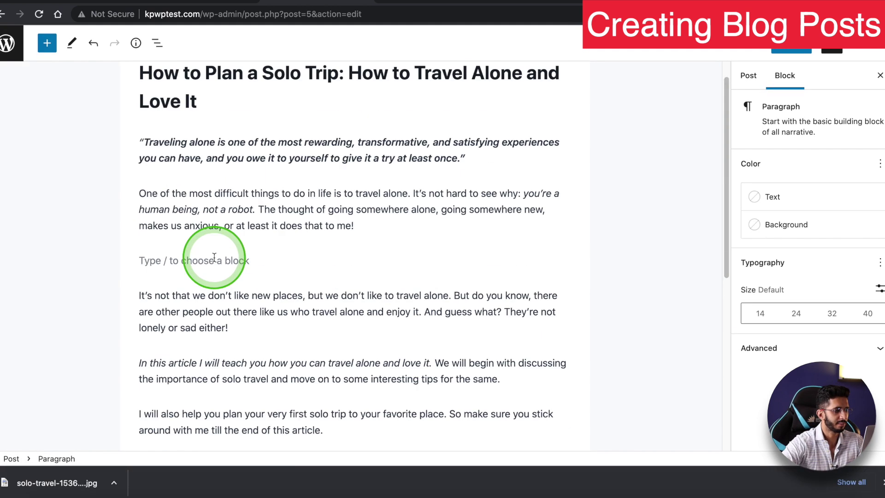
left_click(209, 266)
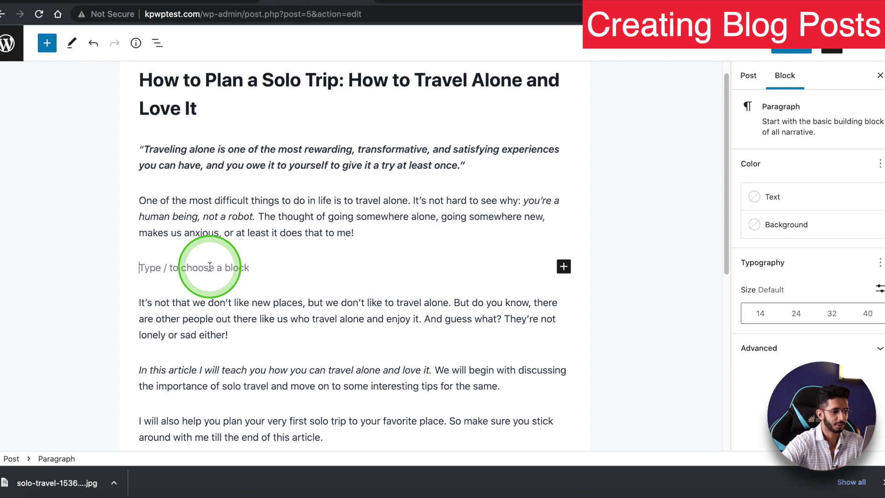
left_click(581, 289)
left_click(564, 268)
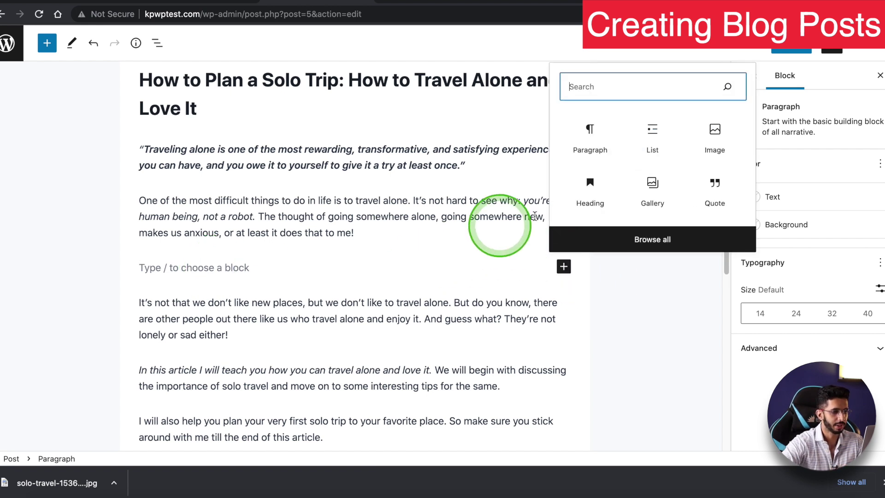
left_click(715, 134)
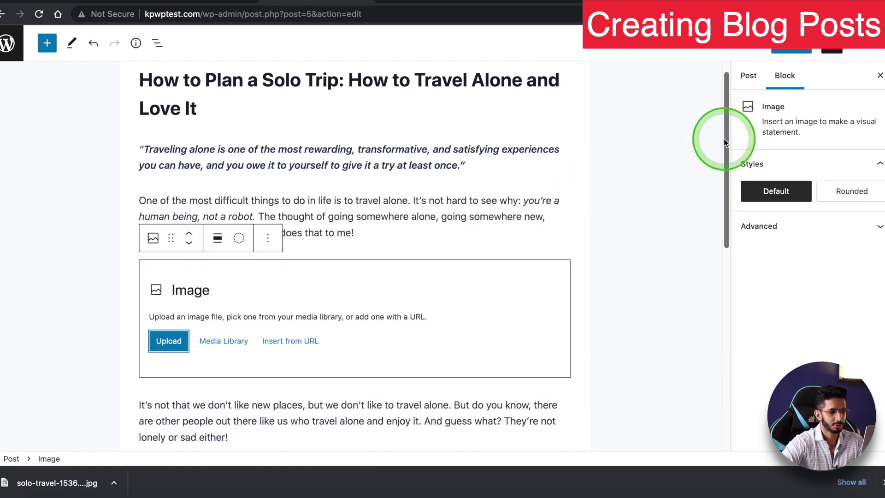
left_click(170, 342)
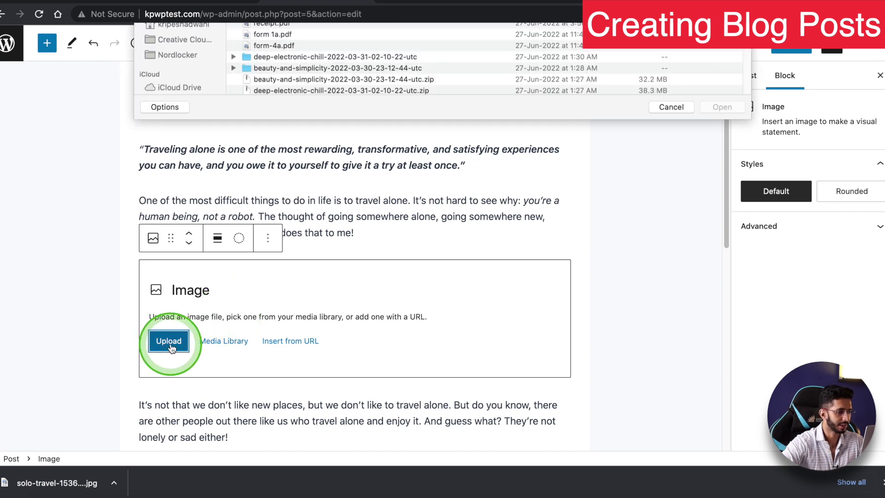
double_click(261, 71)
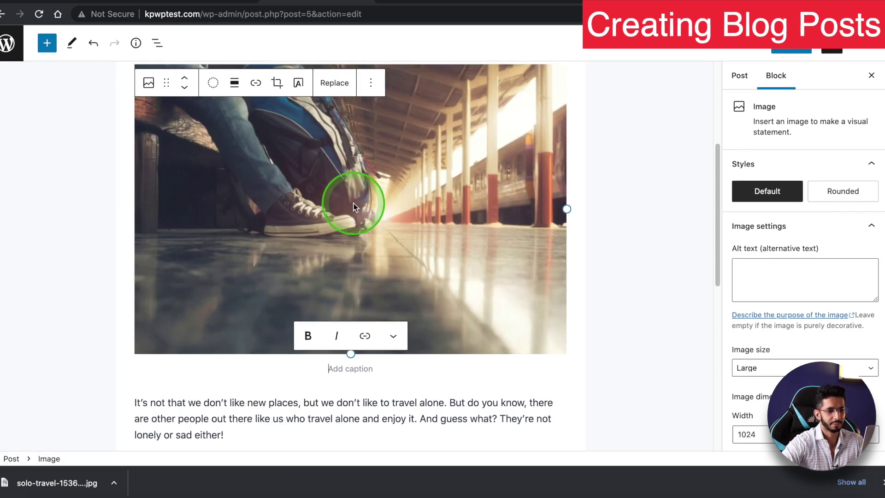
- Try the Rounded style on the photo, return it to Default, and look over the image settings
left_click(853, 190)
left_click(791, 192)
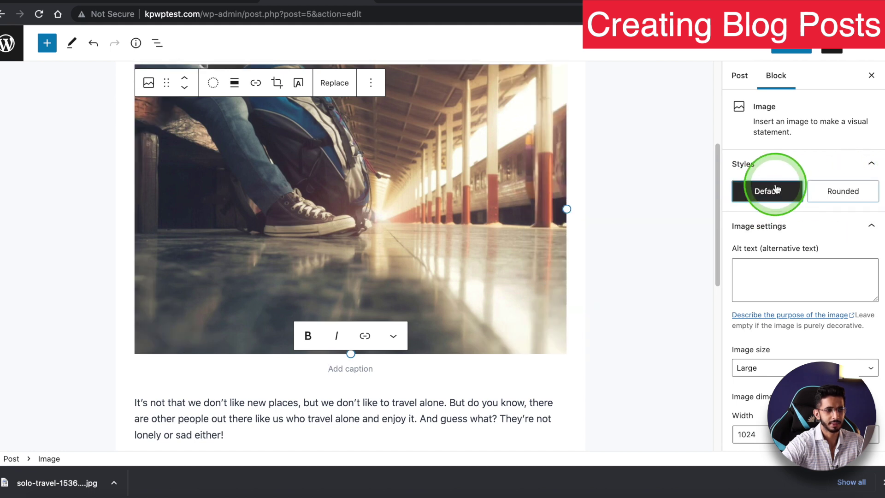
scroll(747, 258, "down", 2)
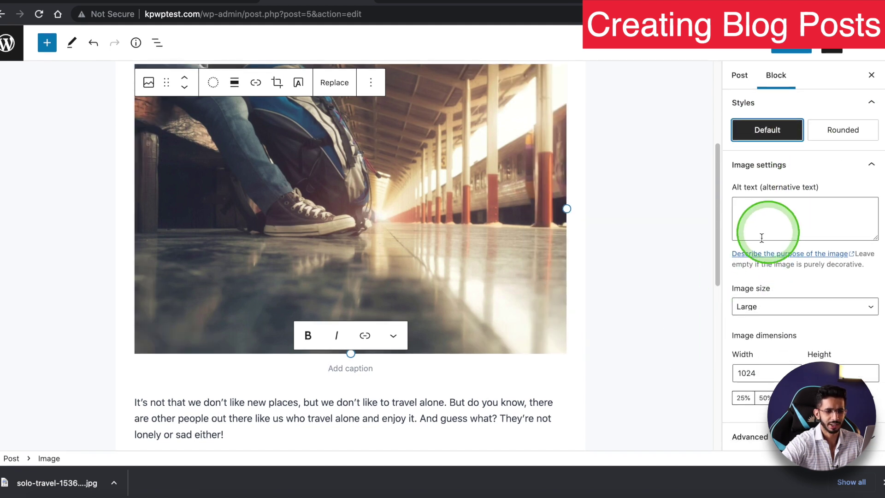
scroll(529, 255, "down", 5)
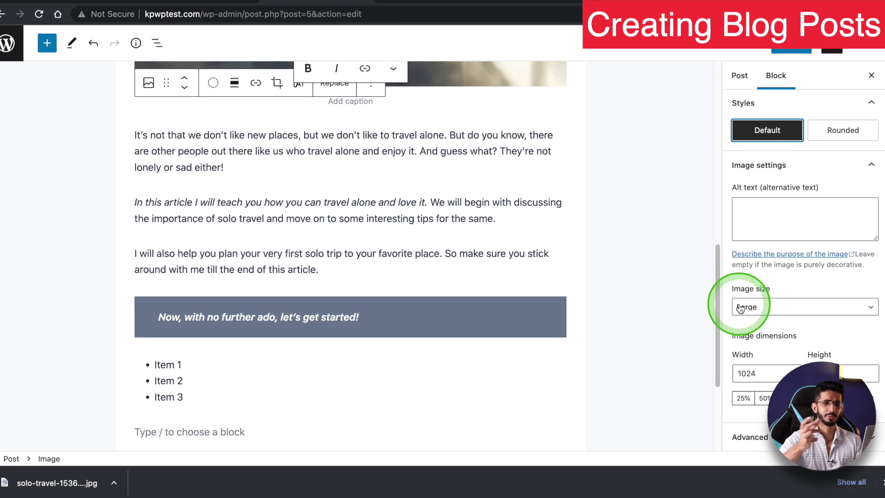
scroll(188, 306, "up", 8)
scroll(217, 316, "down", 11)
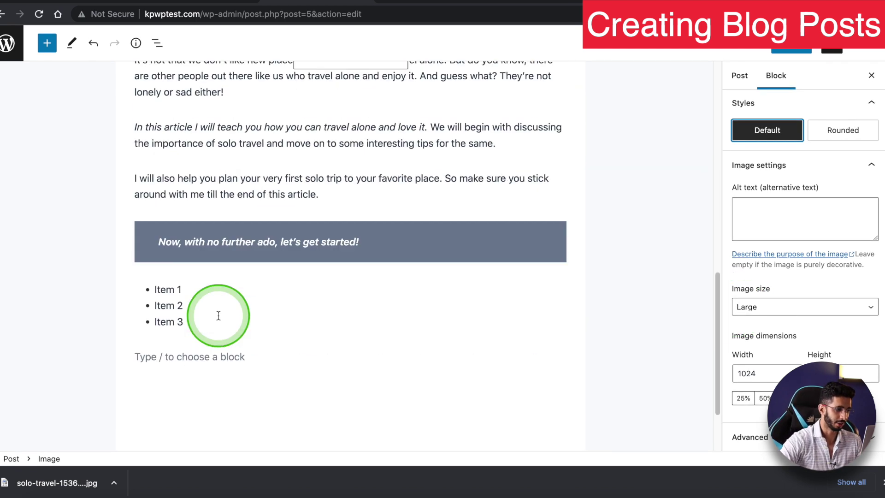
- Add an H2 heading reading "How to create a blog" in the empty paragraph below the bulleted list
left_click(232, 259)
left_click(207, 265)
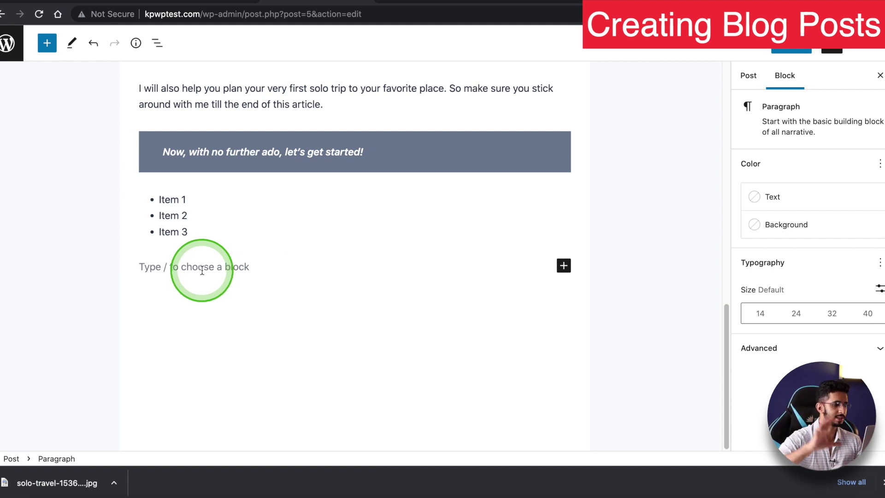
scroll(330, 203, "up", 15)
scroll(262, 275, "down", 13)
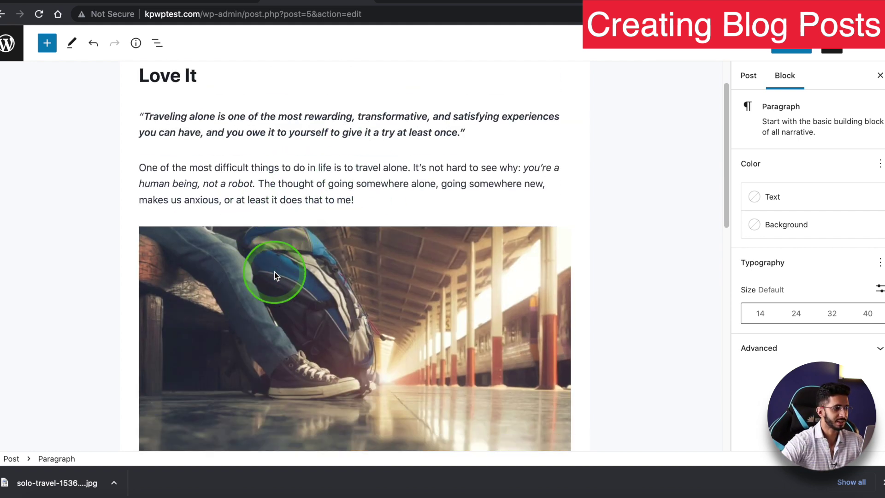
scroll(240, 305, "down", 3)
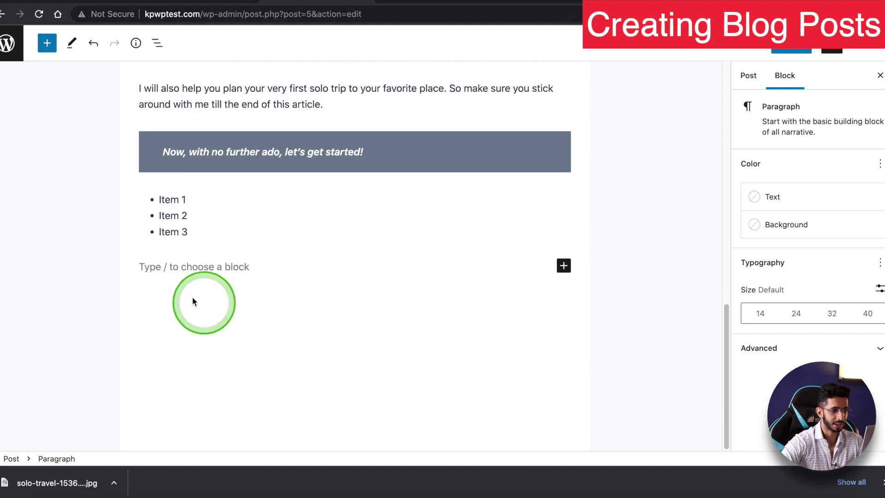
left_click(59, 1)
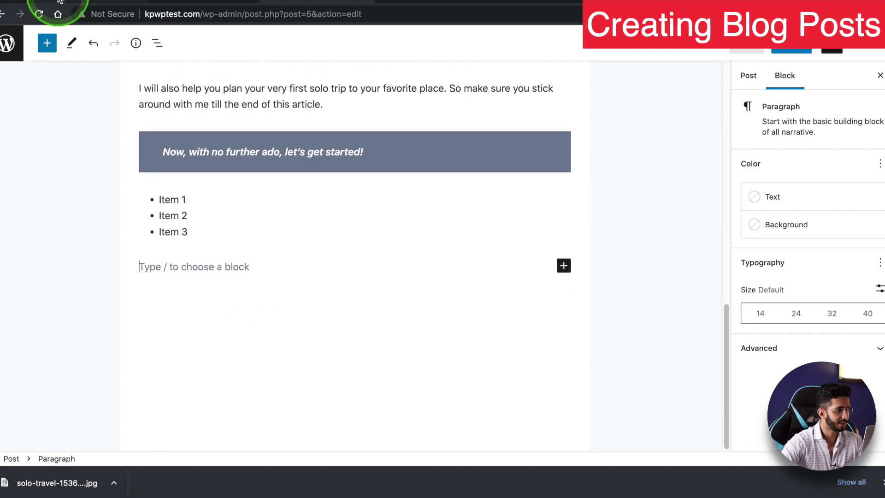
left_click(47, 45)
left_click(79, 196)
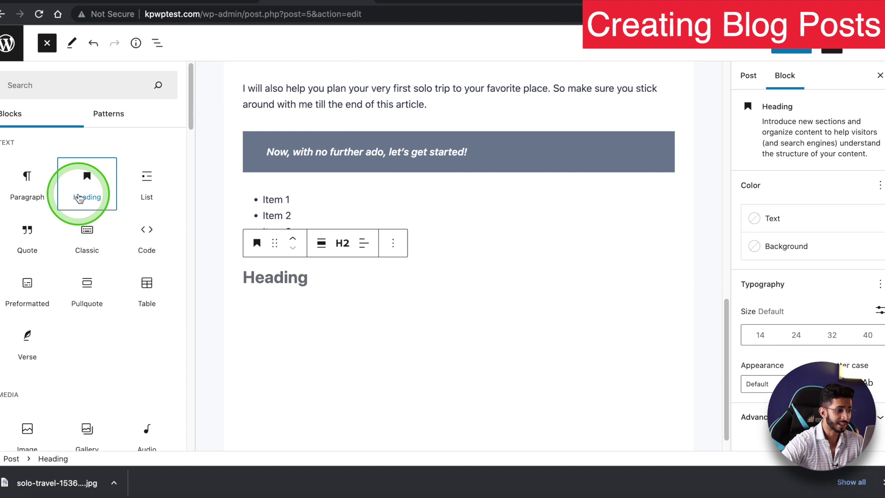
left_click(342, 242)
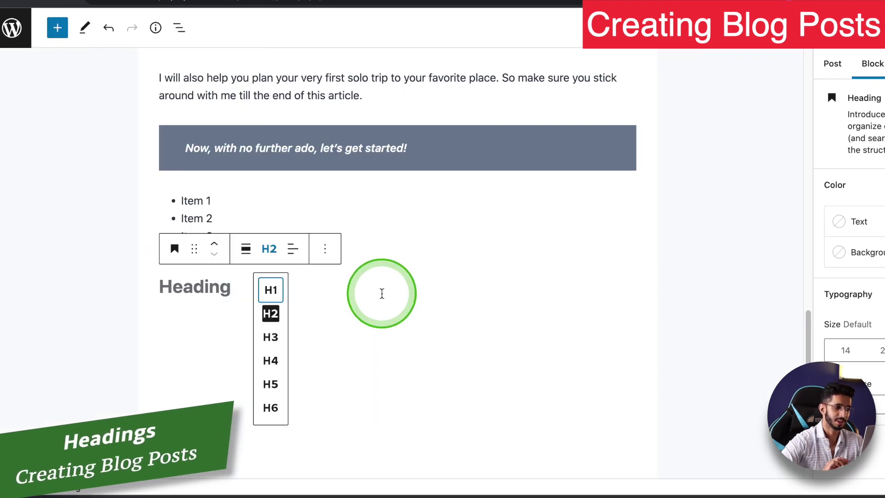
left_click(270, 313)
left_click(201, 293)
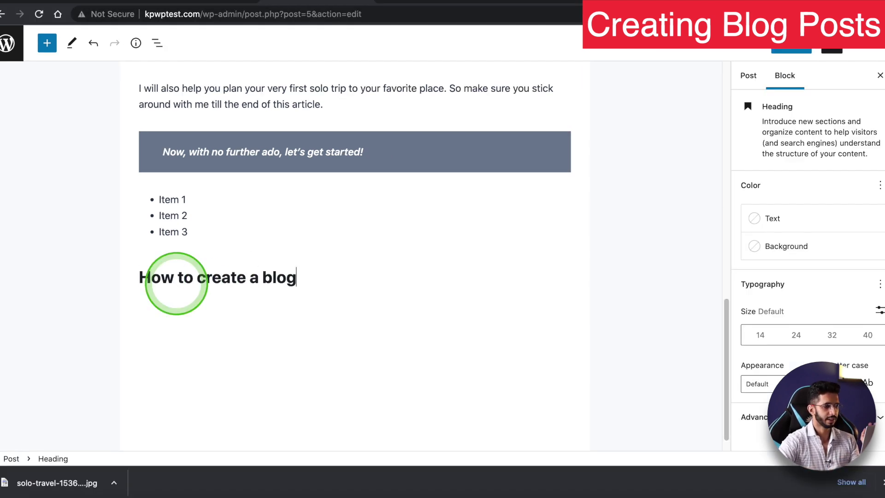
- Embed the YouTube video "How to Create a Blog (Course in Hindi) 2022" below the new heading by pasting its link
key("Return")
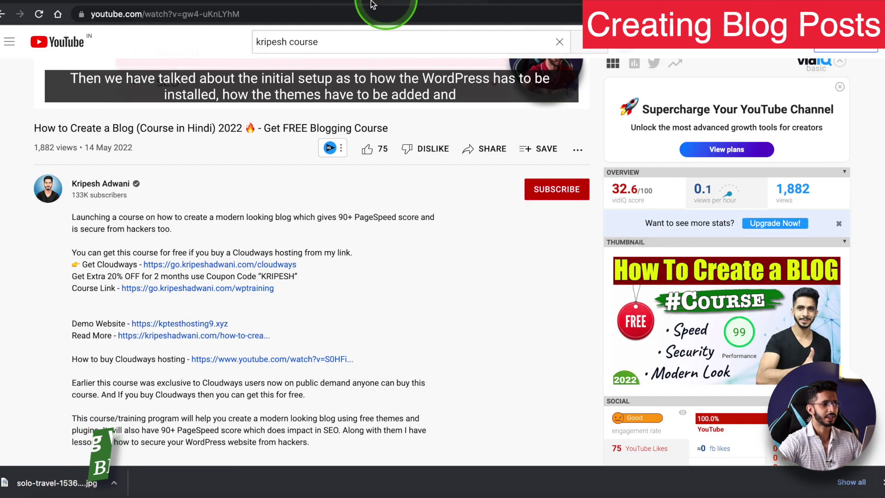
left_click(298, 11)
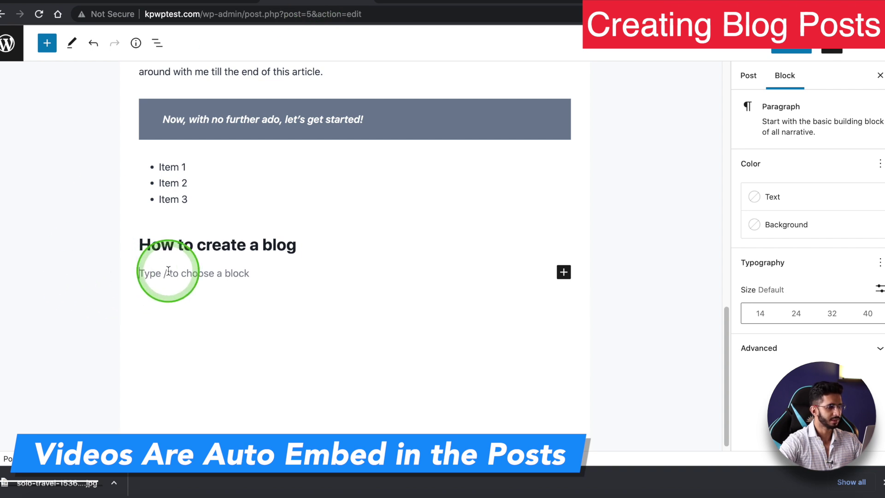
key("super+v")
- Insert a button block below the embedded video and label it "Get this Course"
left_click(486, 283)
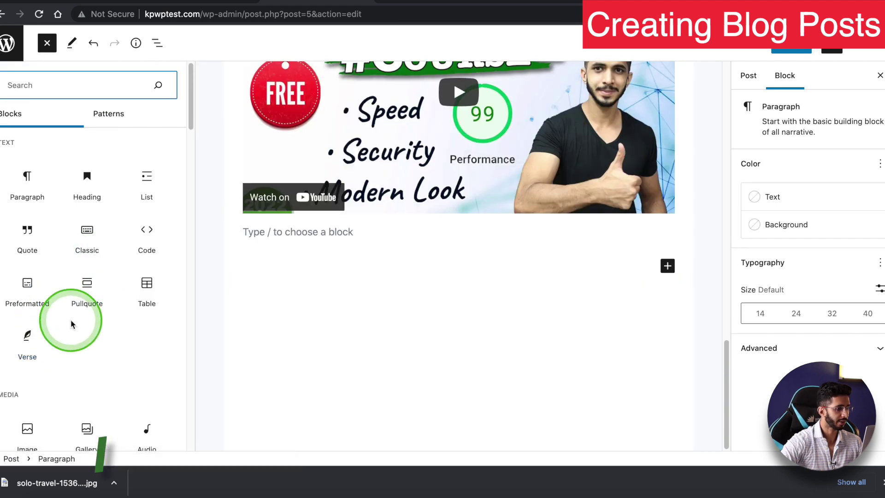
scroll(64, 300, "down", 5)
scroll(69, 350, "down", 3)
scroll(63, 326, "down", 4)
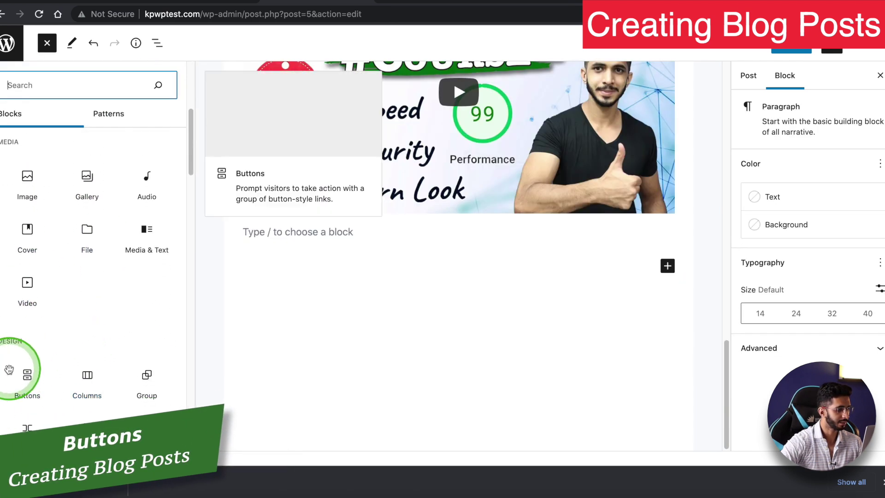
left_click(9, 369)
left_click(275, 273)
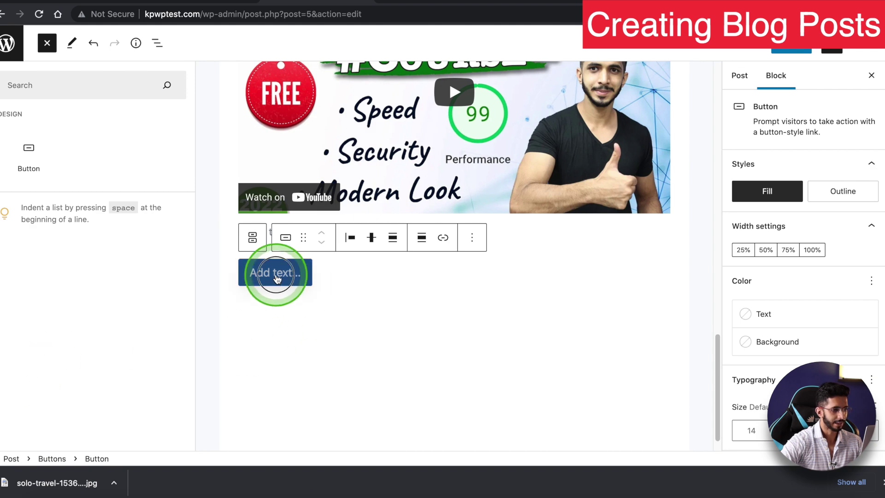
type("get")
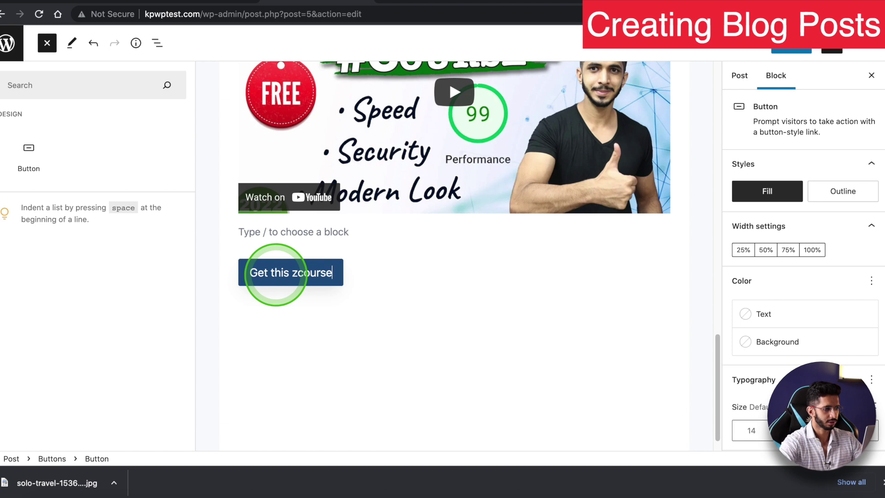
type(" this Course")
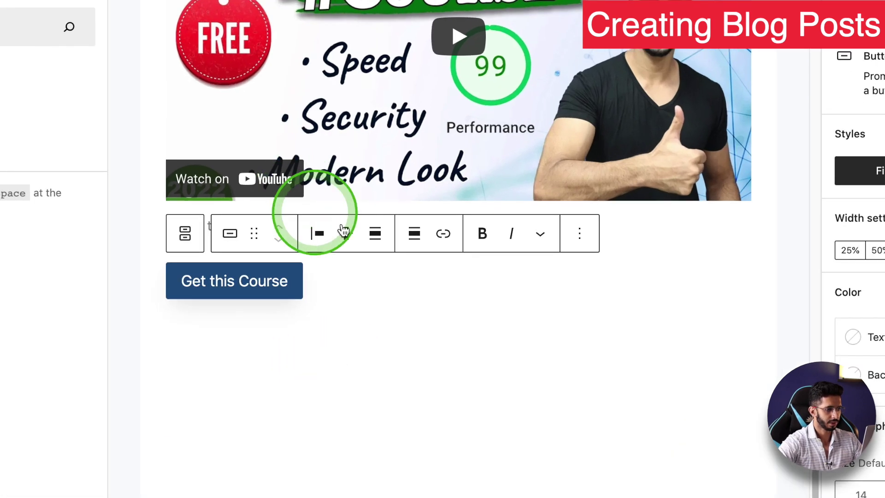
- Set the "Get this Course" button block to wide width and align it to the center below the video
left_click(346, 236)
left_click(374, 237)
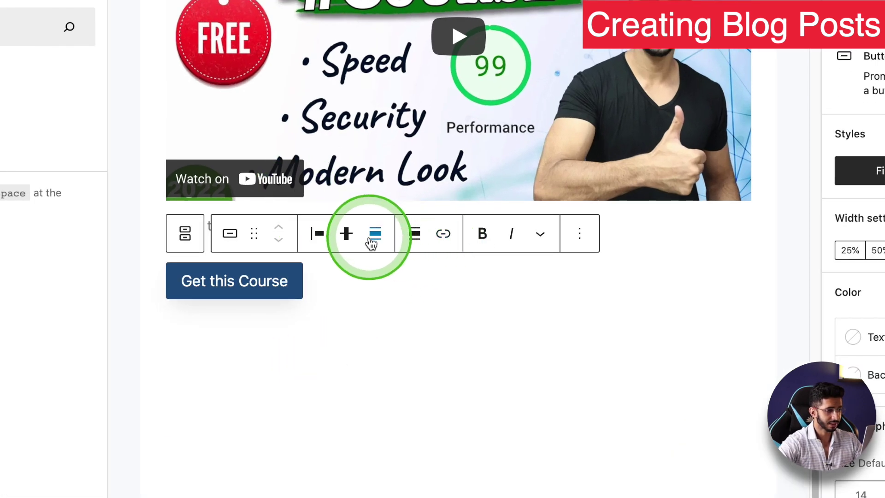
left_click(320, 237)
left_click(370, 246)
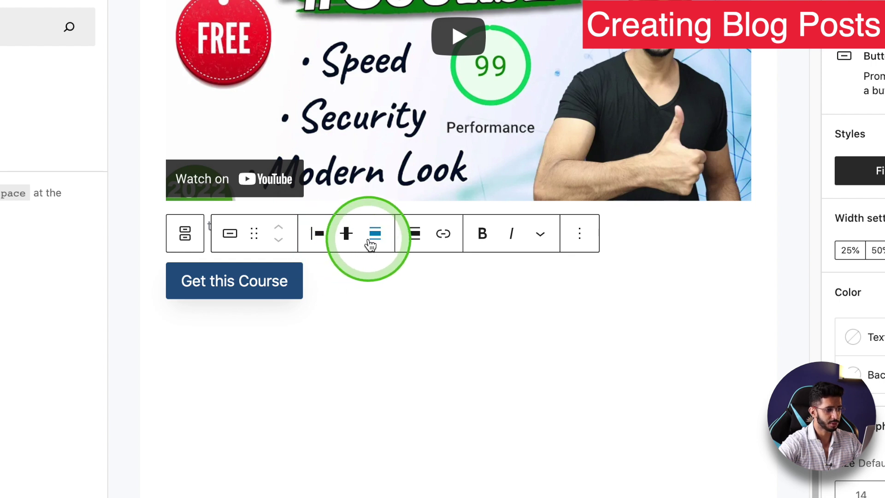
left_click(370, 244)
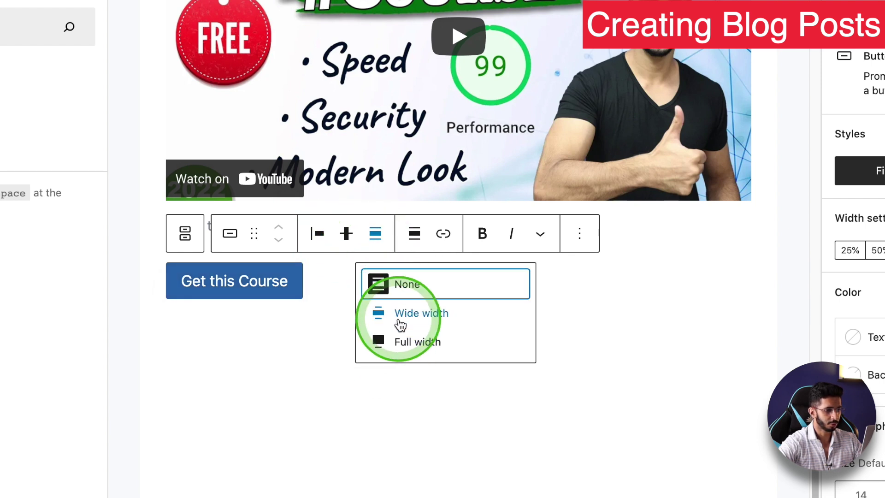
left_click(400, 318)
left_click(389, 238)
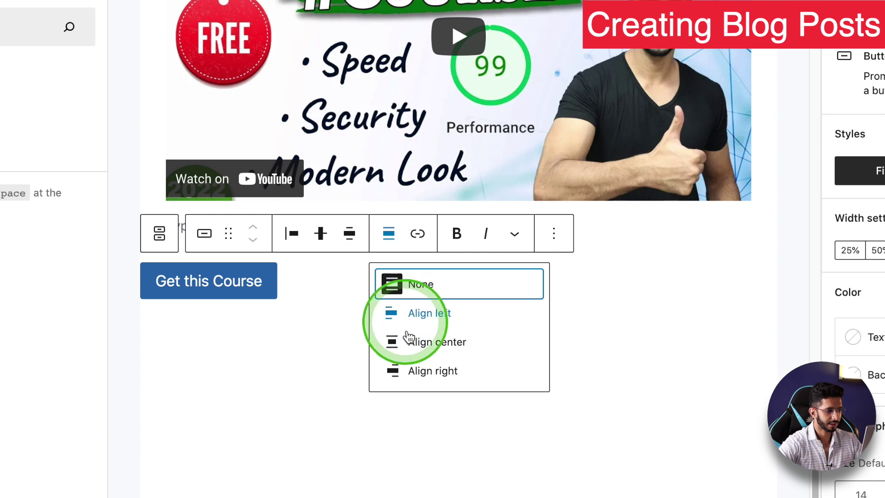
left_click(410, 339)
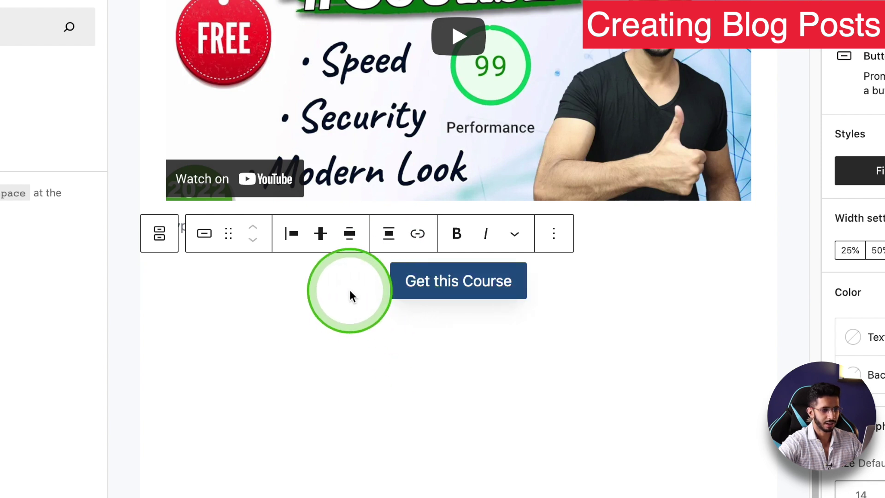
left_click(878, 250)
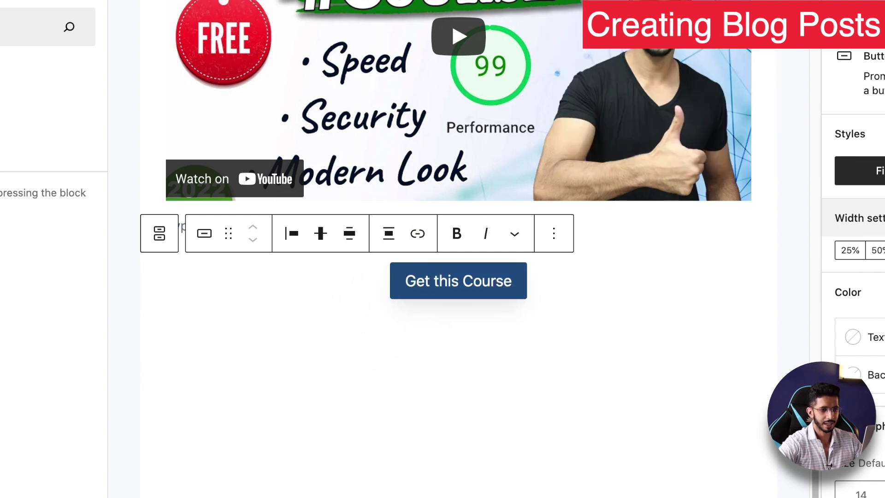
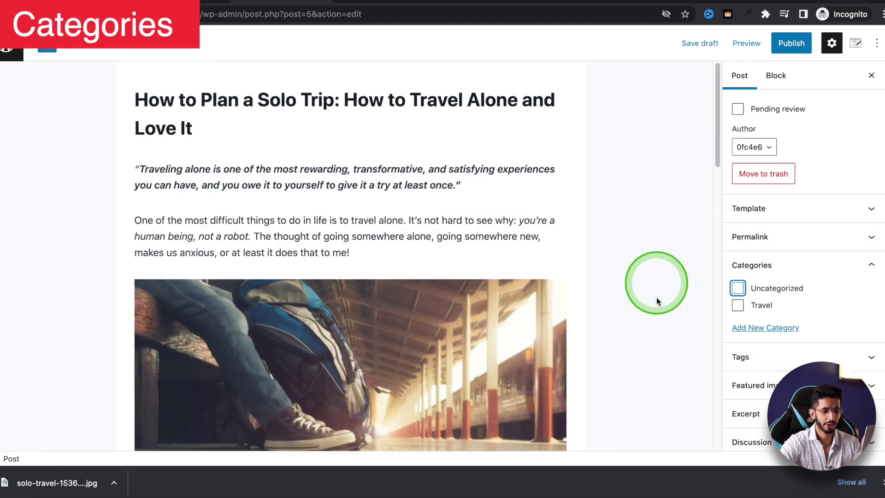
- Assign the post to the Travel category, save the draft and check it in a preview tab
left_click(737, 288)
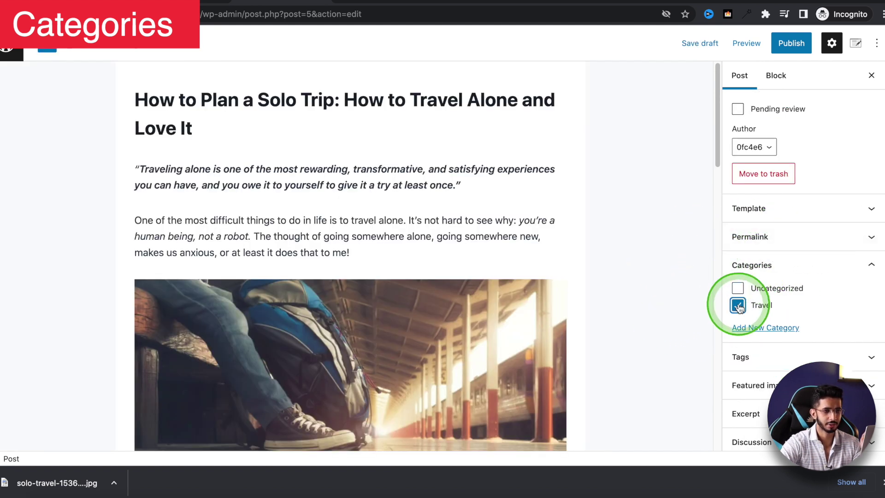
left_click(701, 46)
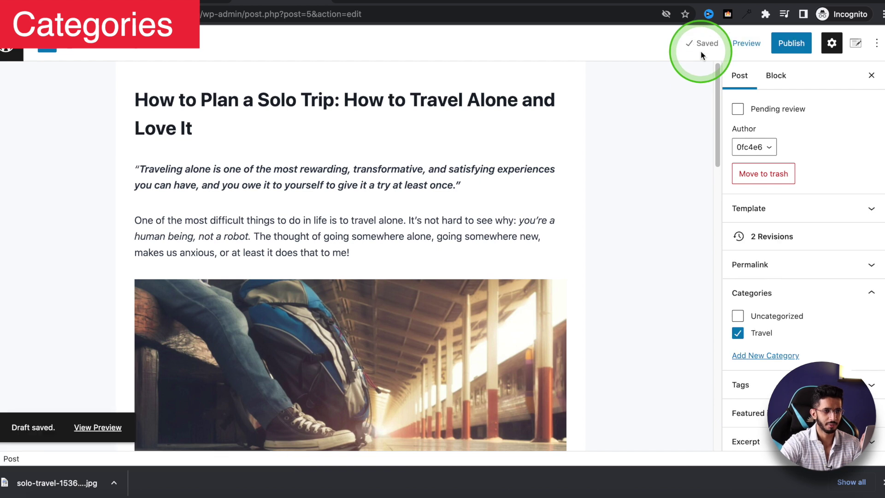
left_click(745, 43)
left_click(670, 151)
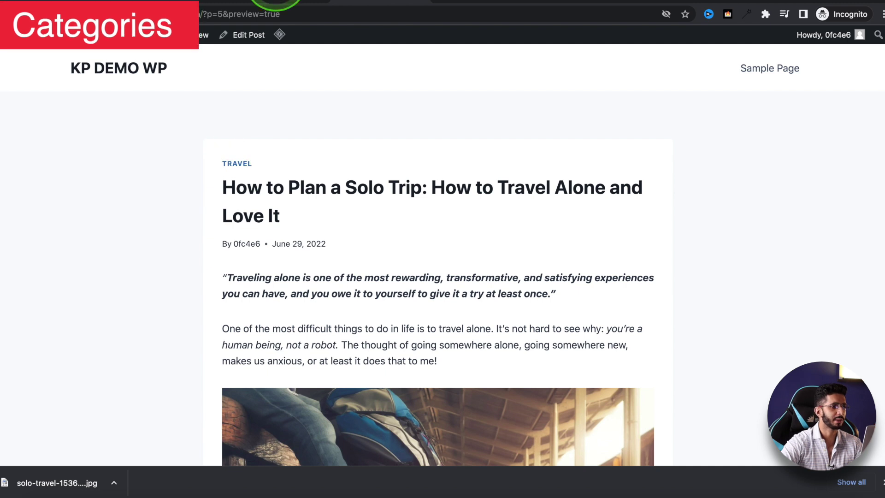
left_click(275, 4)
left_click(672, 223)
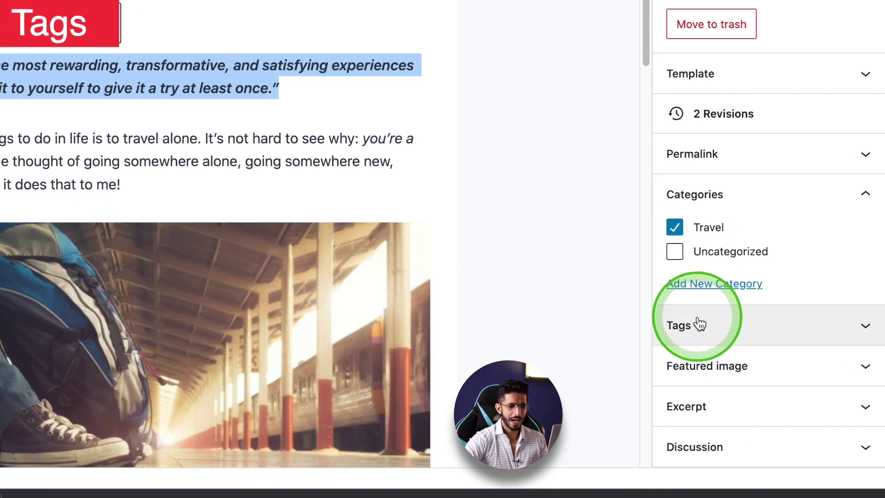
- Add the tag "solo travel" to the post
left_click(699, 324)
left_click(695, 381)
scroll(645, 374, "down", 1)
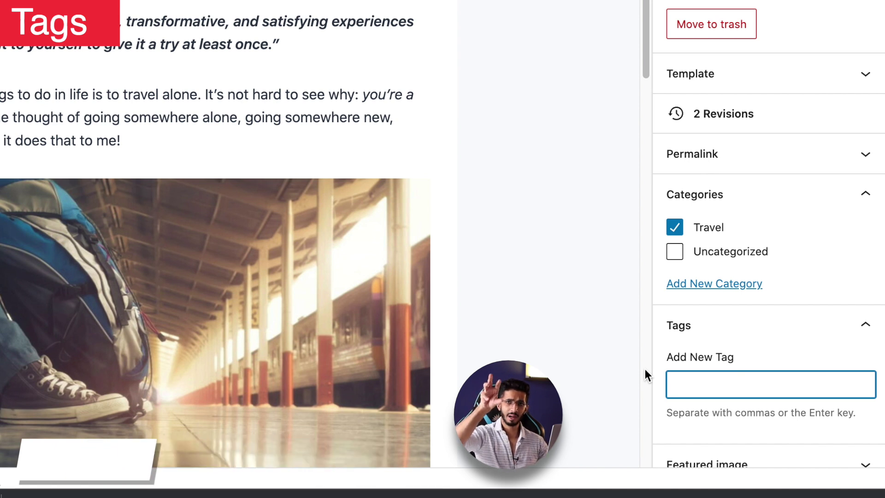
left_click(765, 375)
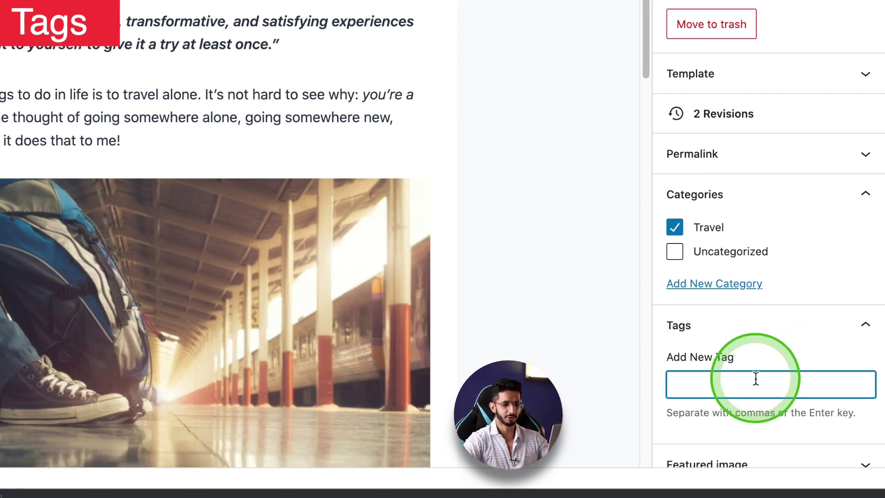
type("sol")
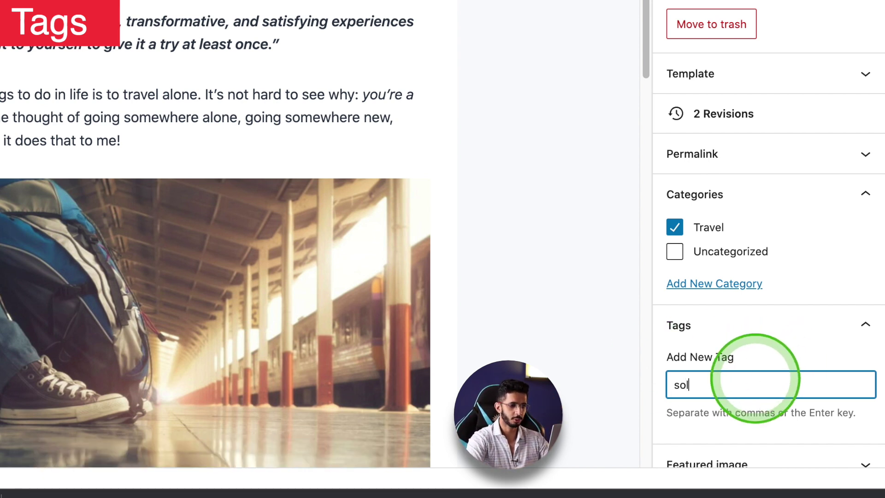
type("or")
type("travel")
key("Return")
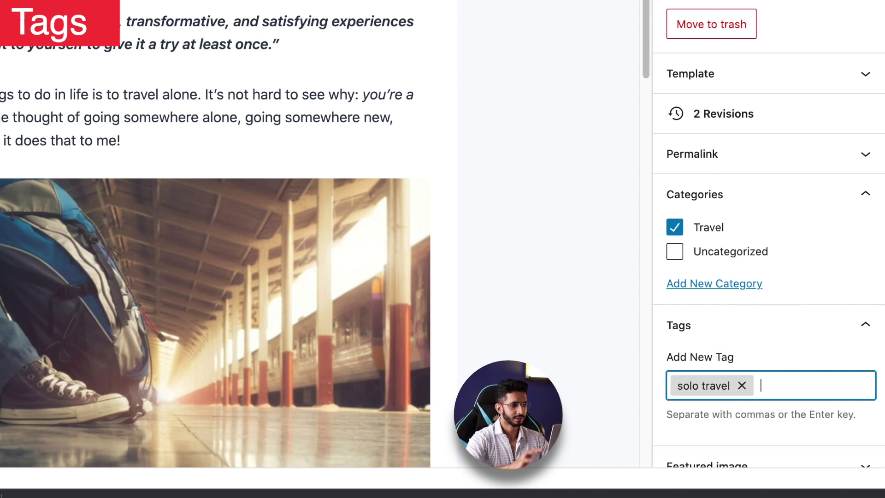
scroll(523, 341, "down", 5)
scroll(522, 341, "up", 5)
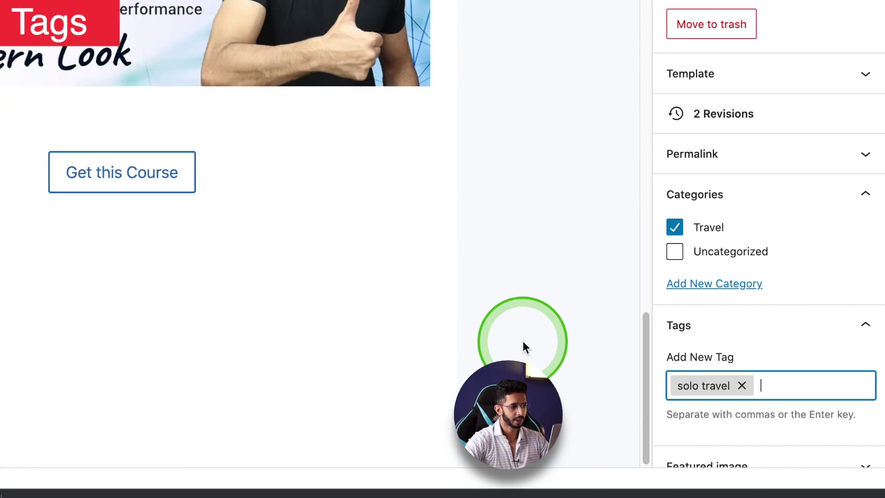
scroll(523, 341, "down", 10)
type("prdo")
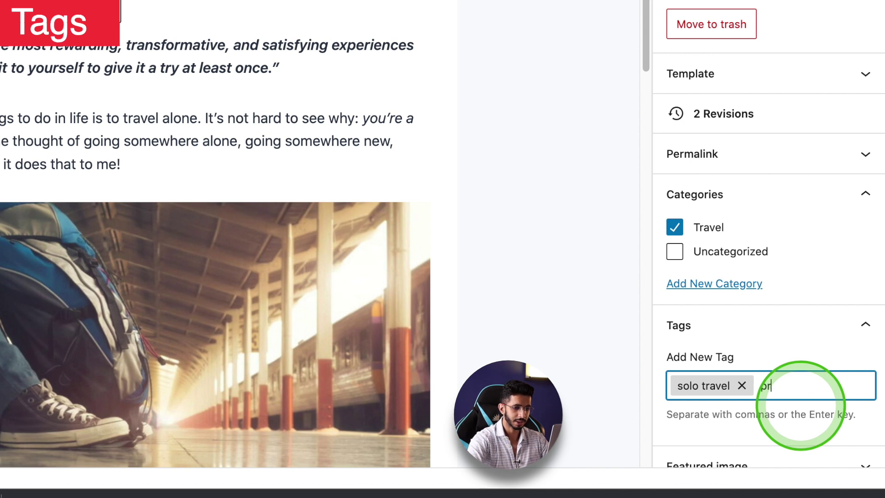
key("BackSpace")
type("oduc")
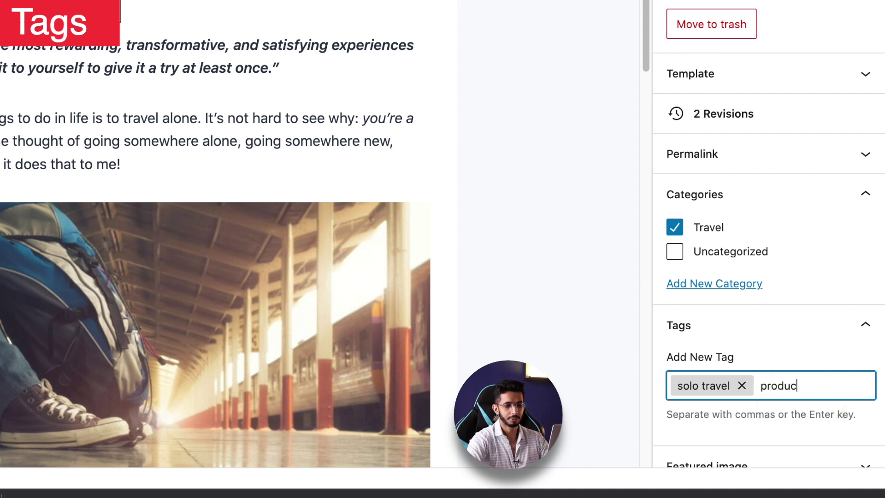
left_click(800, 405)
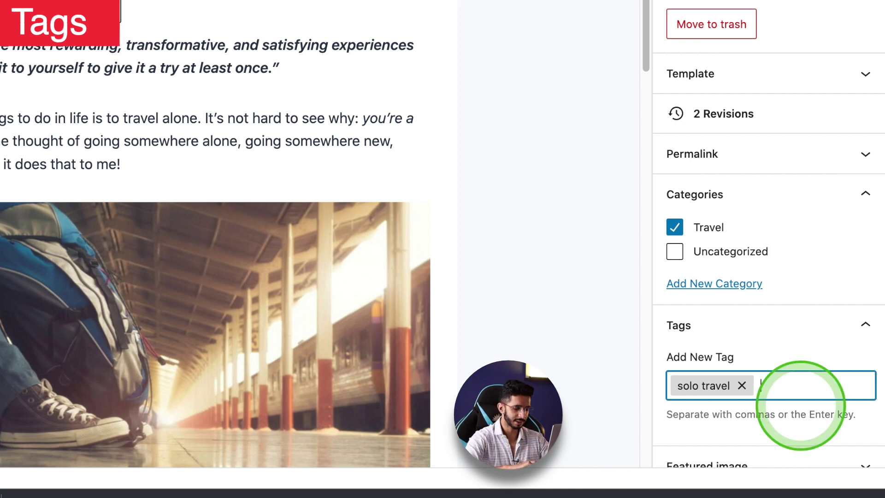
- Add "budget" as a second tag on the post
type("budget")
key("Return")
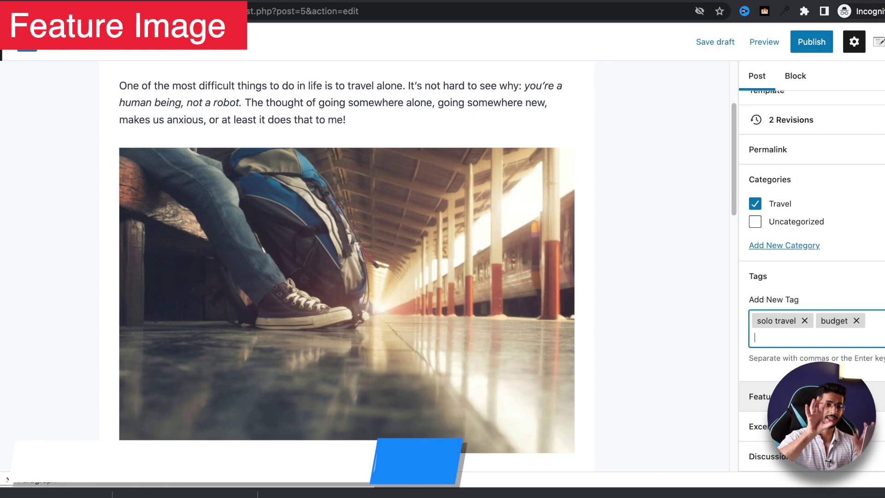
- Expand the featured image settings and look at how posts are listed on the site's home page
left_click(761, 397)
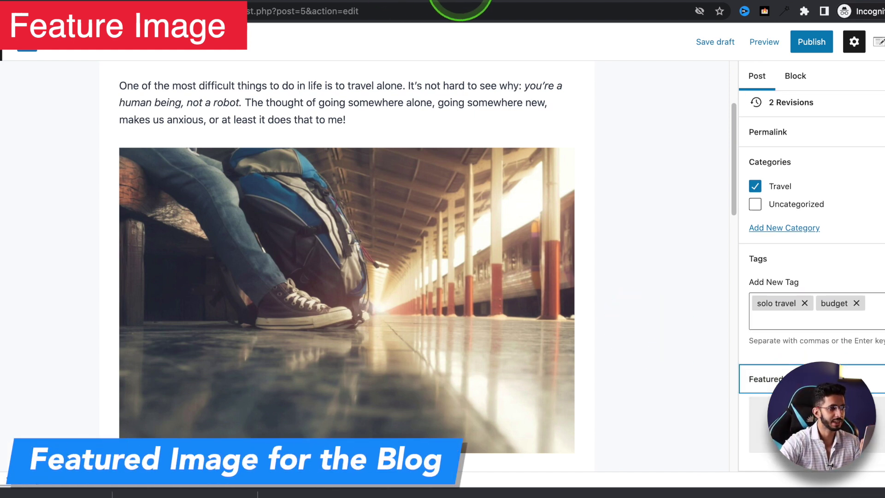
left_click(473, 5)
left_click(416, 6)
left_click_drag(161, 69, 57, 67)
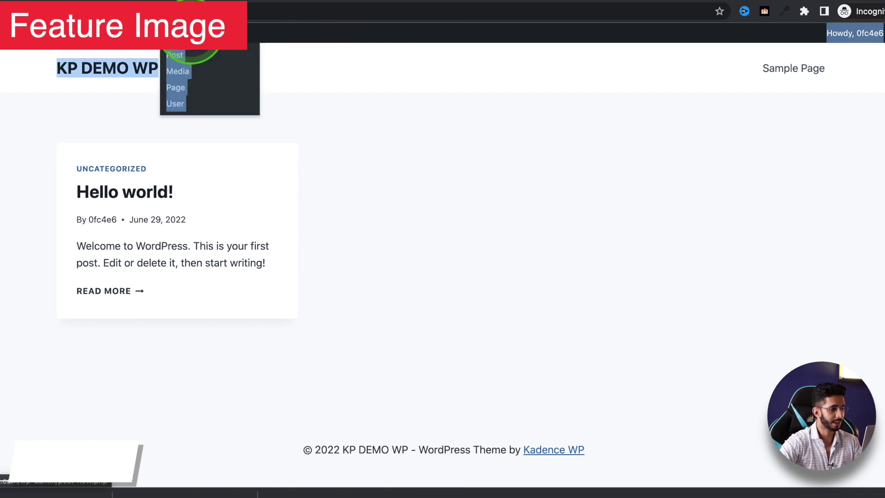
left_click(298, 172)
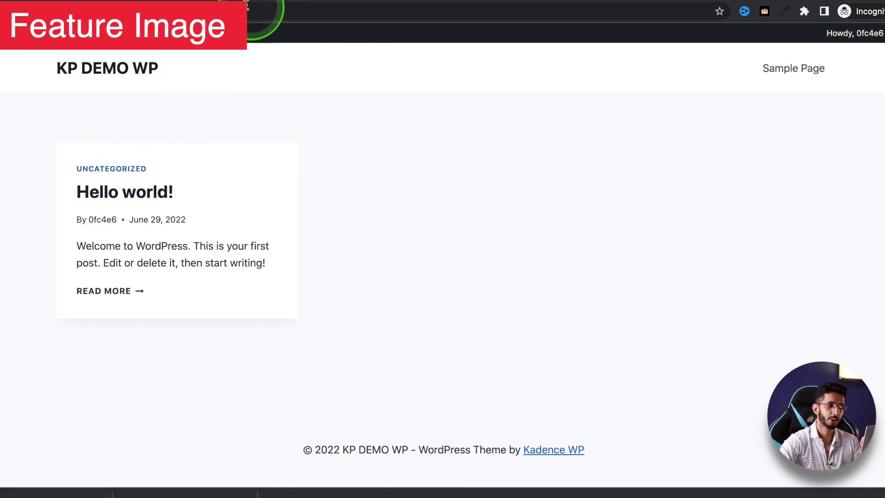
left_click(263, 4)
- Upload plan-a-solo-trip-768x384-1.jpg and set it as the post's featured image
scroll(686, 335, "down", 5)
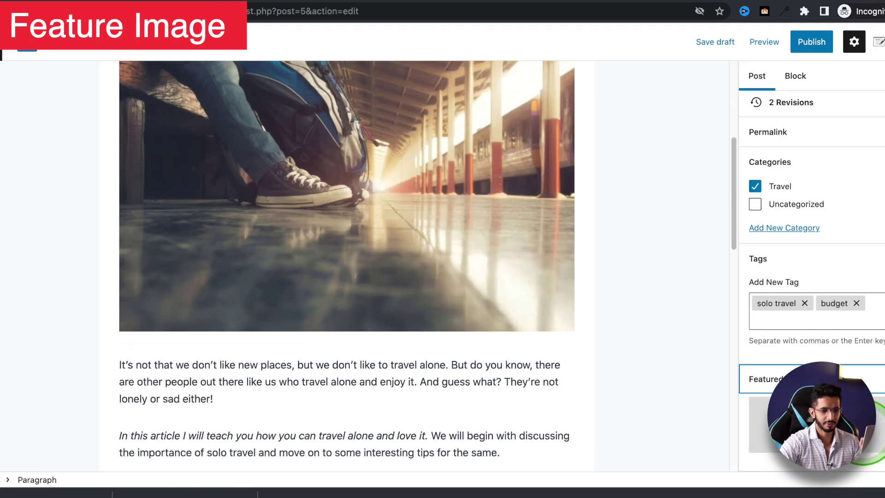
left_click(765, 424)
left_click(440, 262)
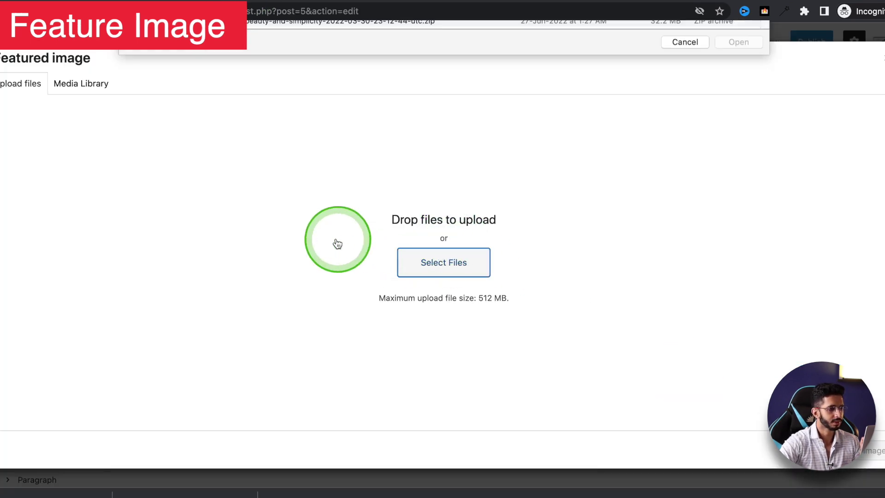
double_click(269, 68)
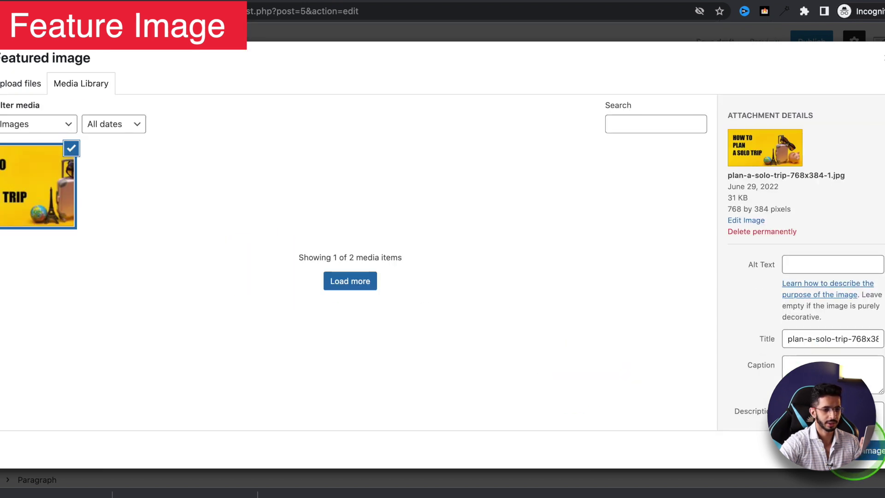
left_click(866, 451)
scroll(638, 316, "up", 8)
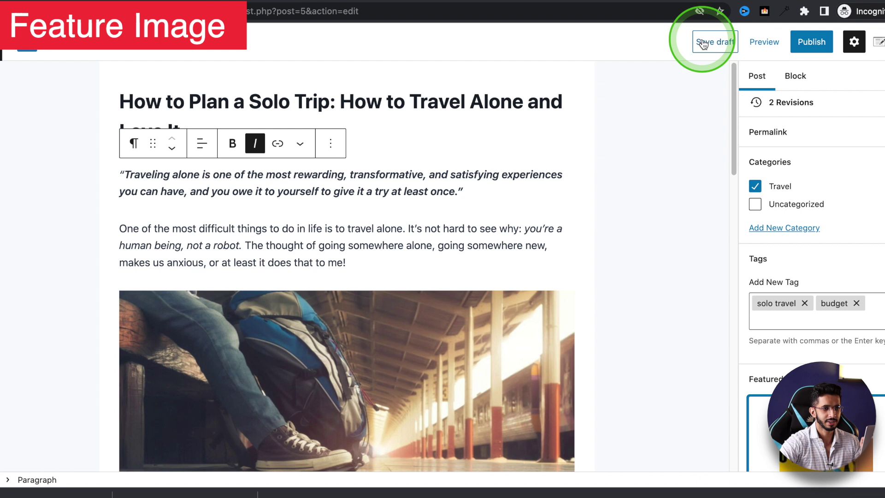
- Save the draft and review the post with its featured image in a new preview tab
left_click(703, 44)
left_click(763, 43)
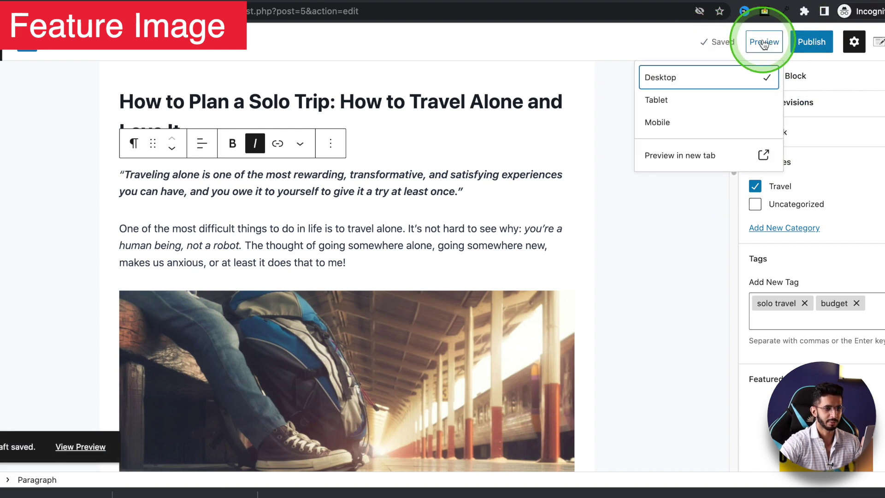
left_click(679, 155)
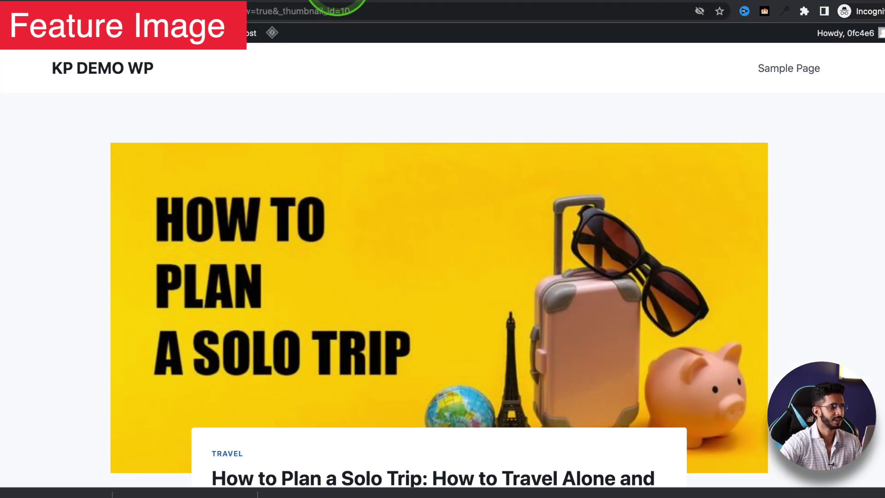
scroll(319, 155, "down", 15)
scroll(319, 154, "up", 15)
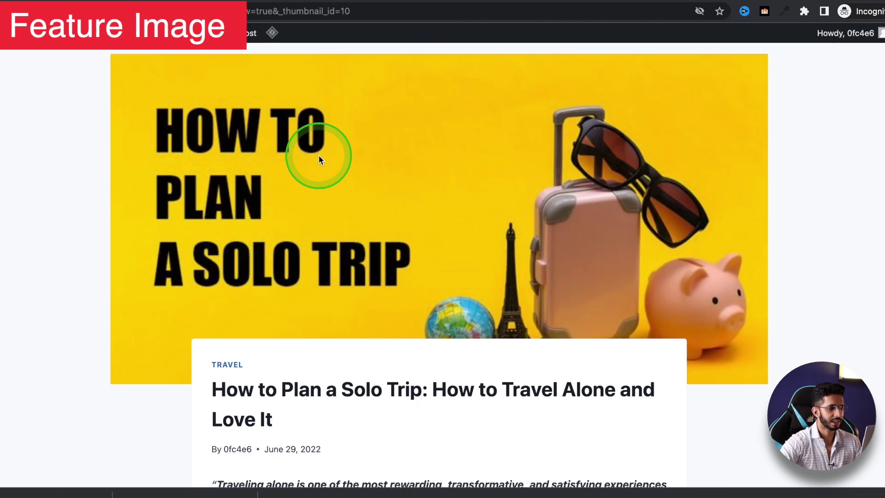
scroll(319, 154, "up", 2)
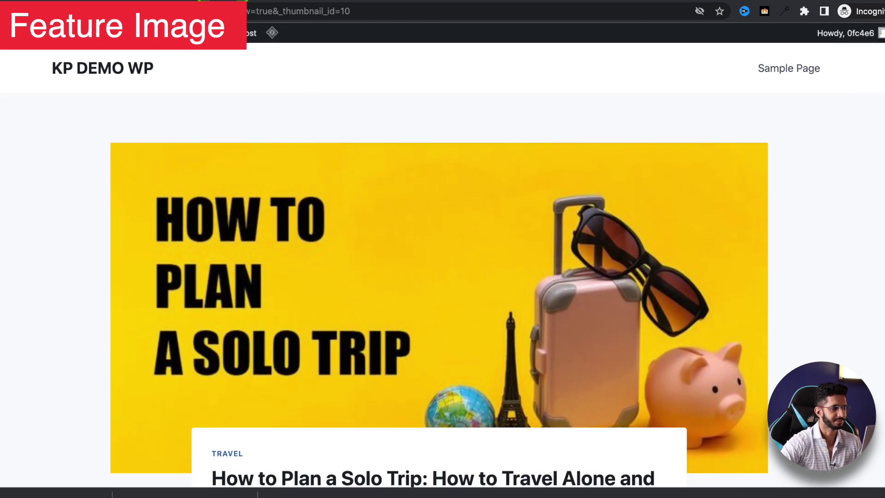
key("ctrl+w")
left_click_drag(628, 209, 511, 169)
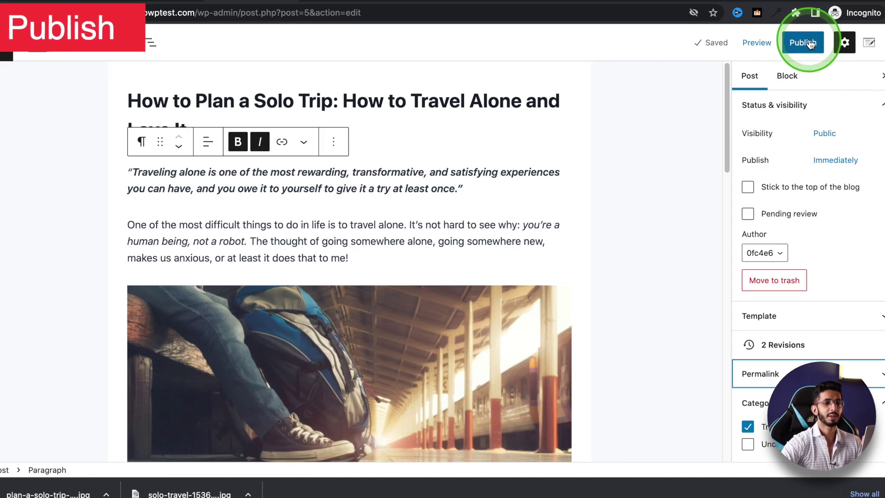
- Publish the post with public visibility and open the site's home page to view it in the blog listing
left_click(810, 44)
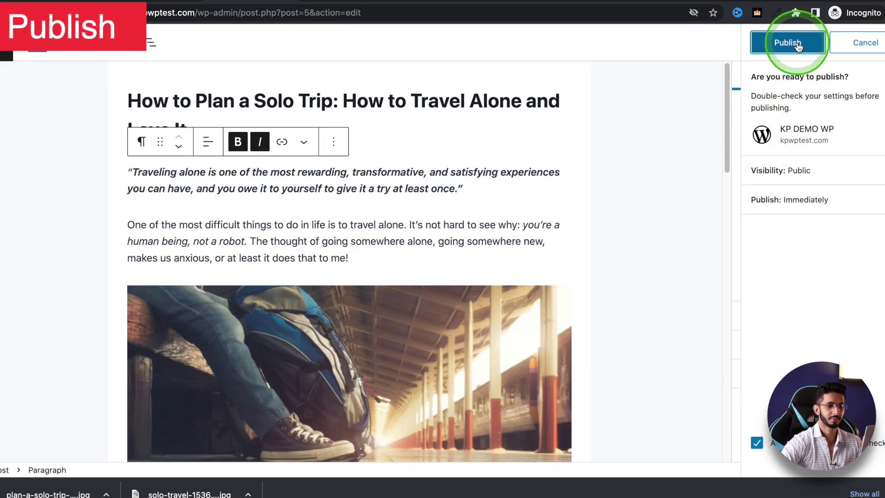
left_click(787, 43)
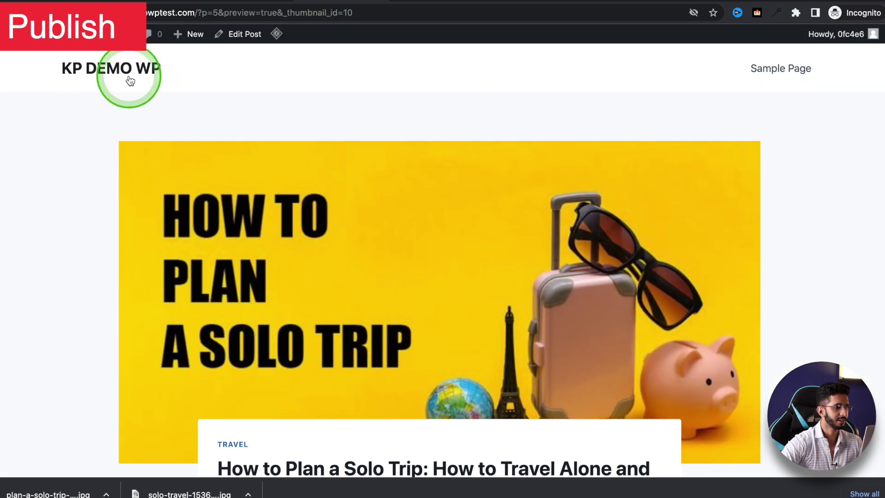
left_click(138, 71)
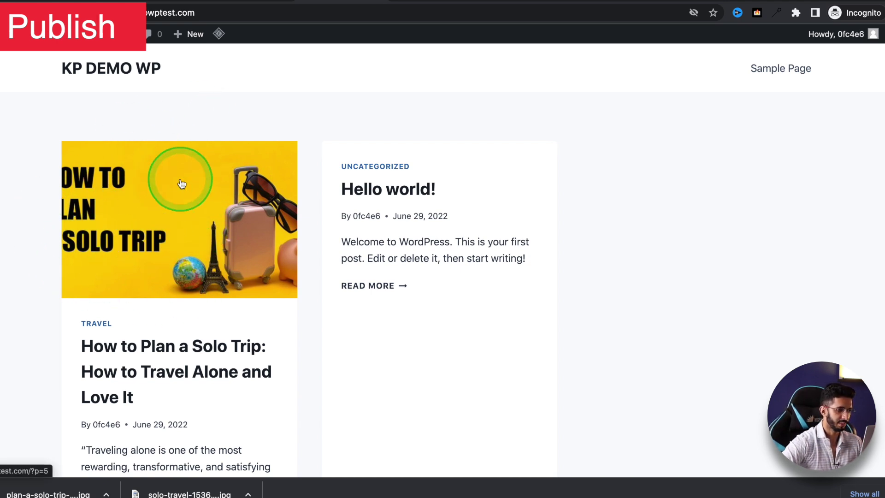
- Open the published solo trip post from the blog listing and inspect its web address
scroll(170, 258, "down", 5)
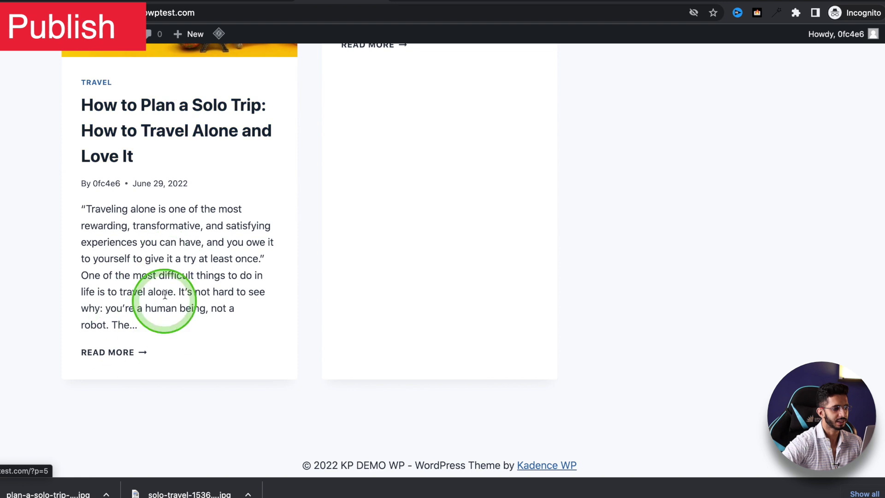
scroll(171, 240, "up", 3)
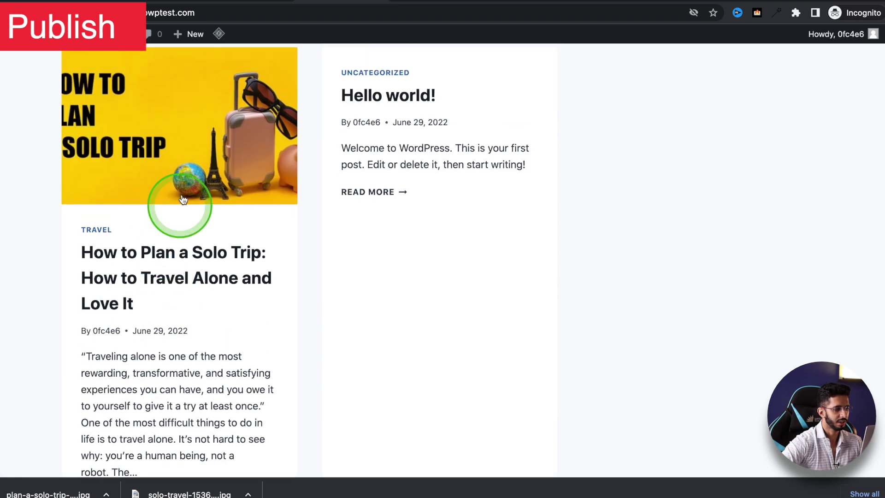
left_click(179, 252)
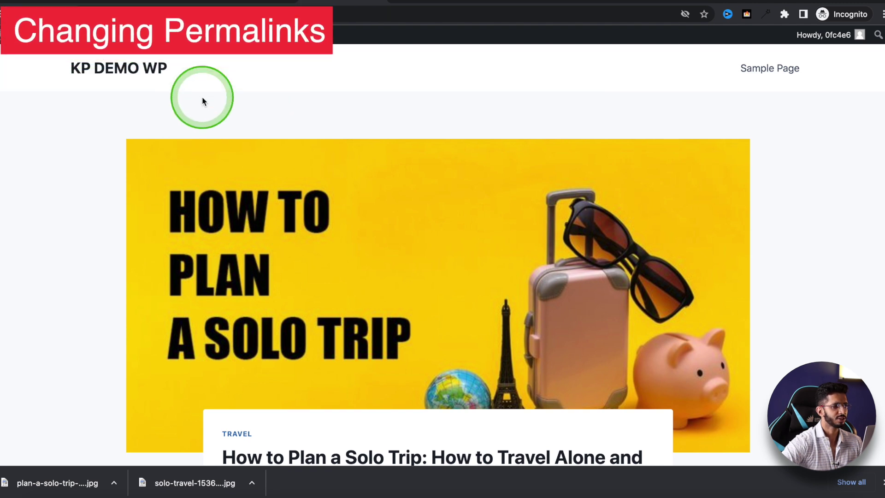
key("ctrl+l")
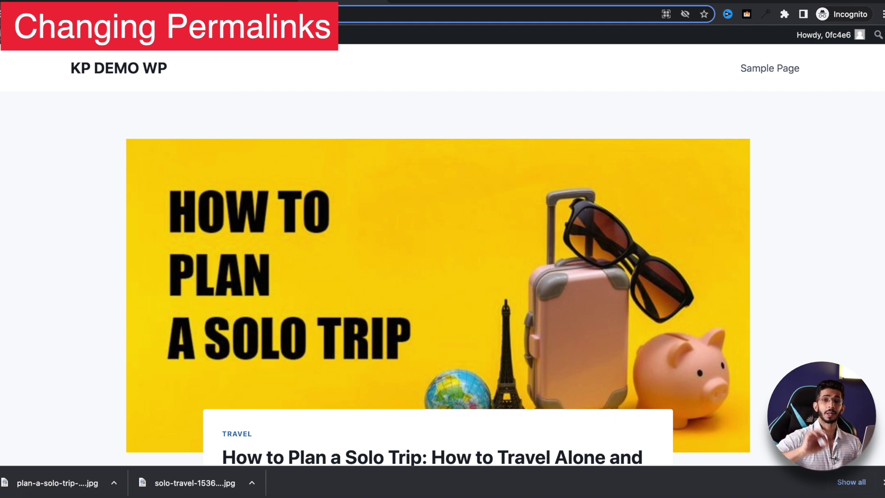
- Leave the post editor for the site administration and open the Permalink settings
left_click(236, 1)
left_click(17, 152)
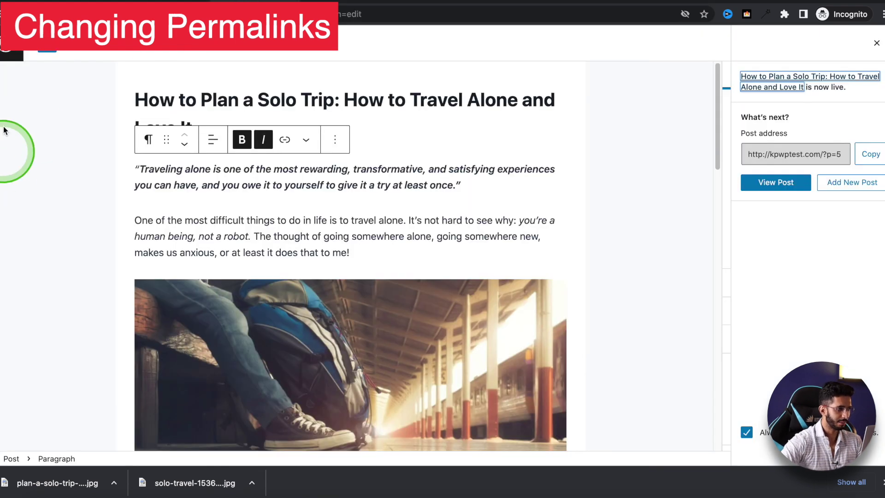
left_click(9, 46)
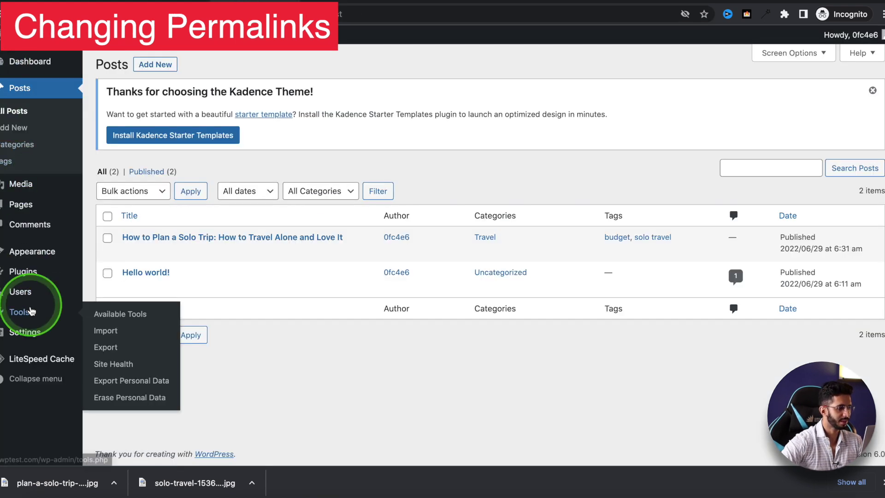
left_click(26, 333)
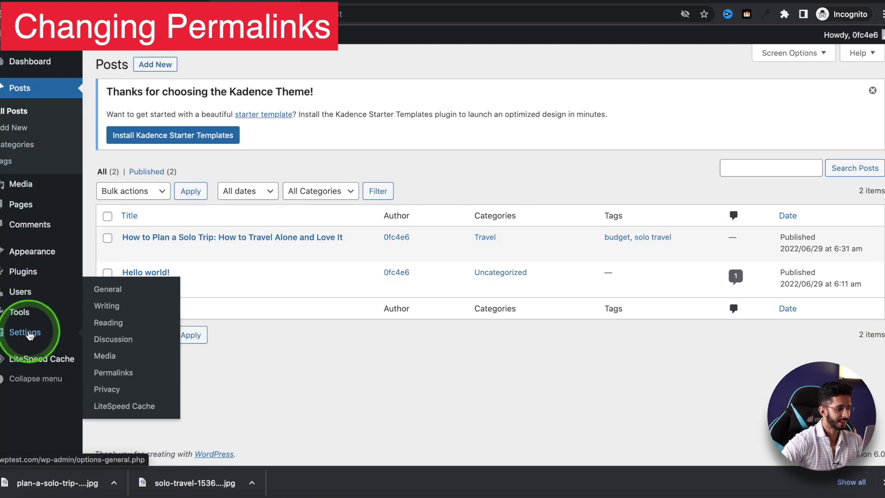
left_click(113, 372)
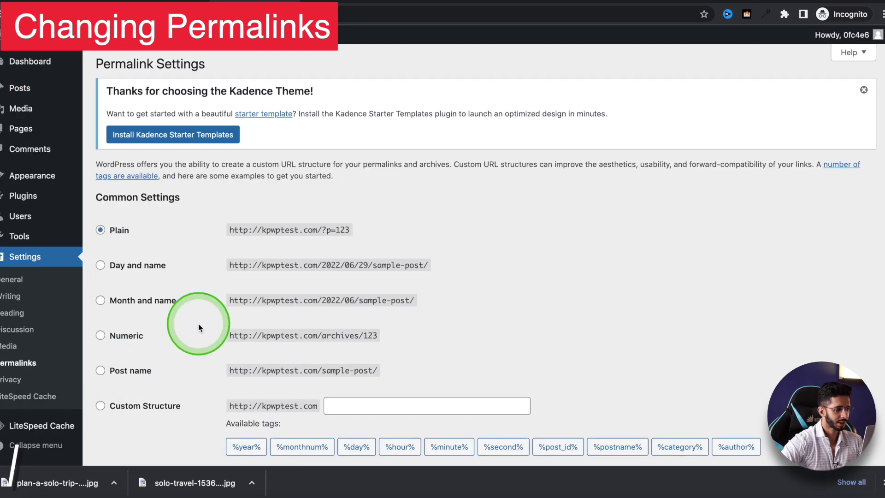
- Set the site's permalink structure to Post name and save the changes
scroll(199, 324, "down", 1)
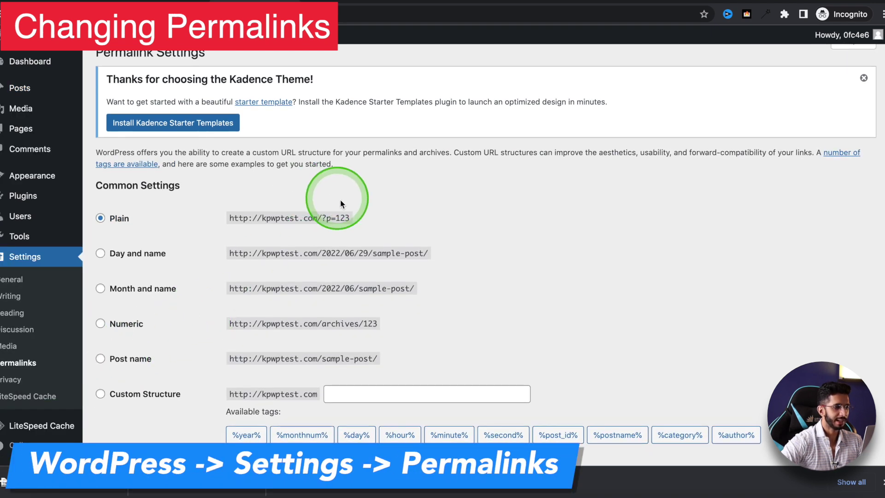
left_click_drag(326, 218, 348, 219)
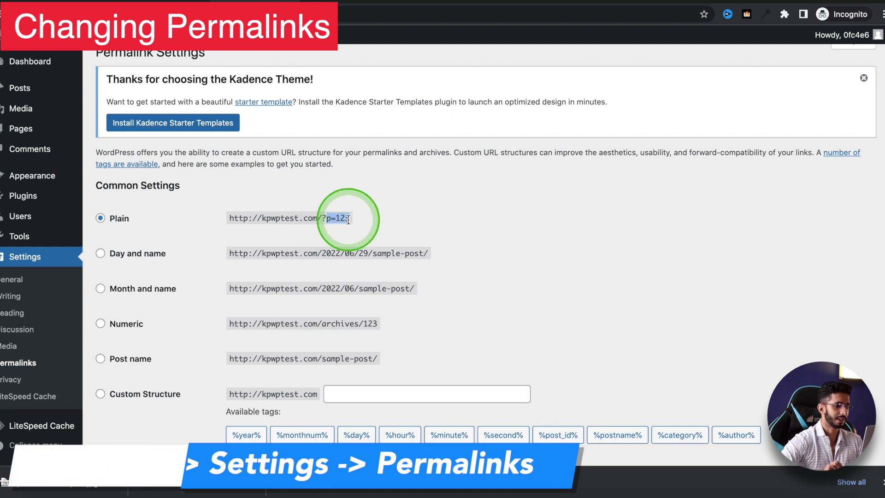
scroll(181, 276, "down", 5)
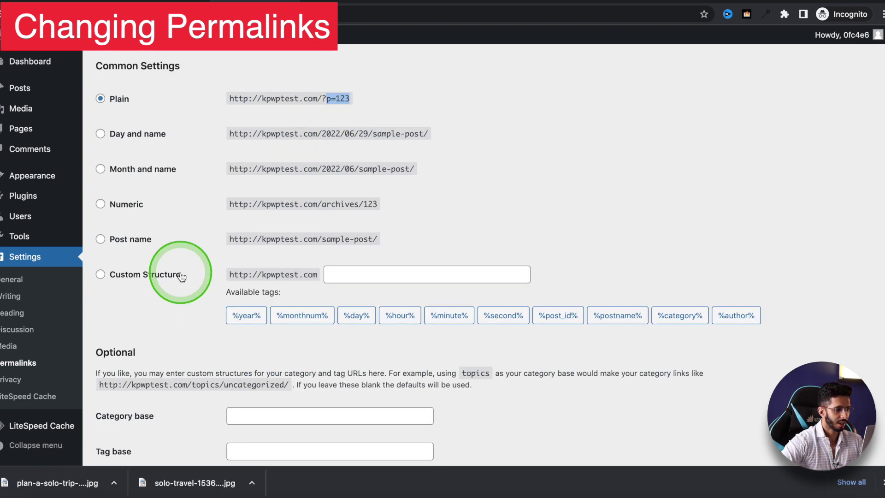
left_click(134, 241)
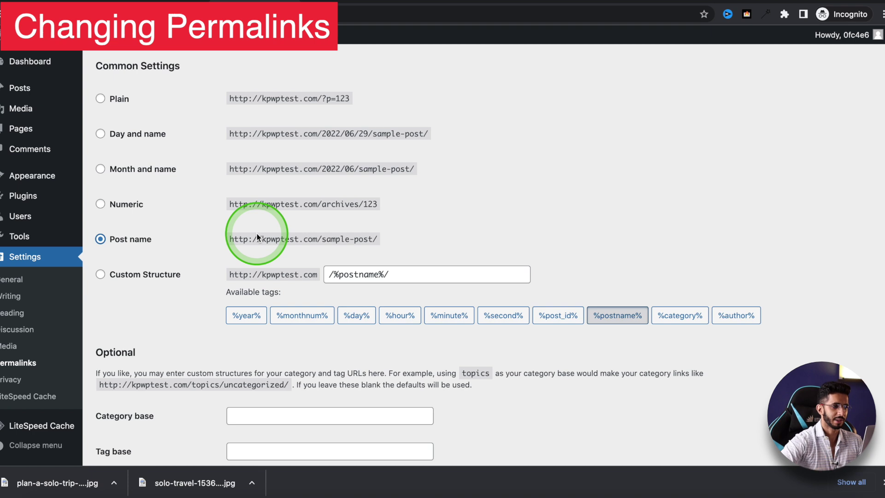
scroll(256, 233, "down", 3)
left_click(117, 408)
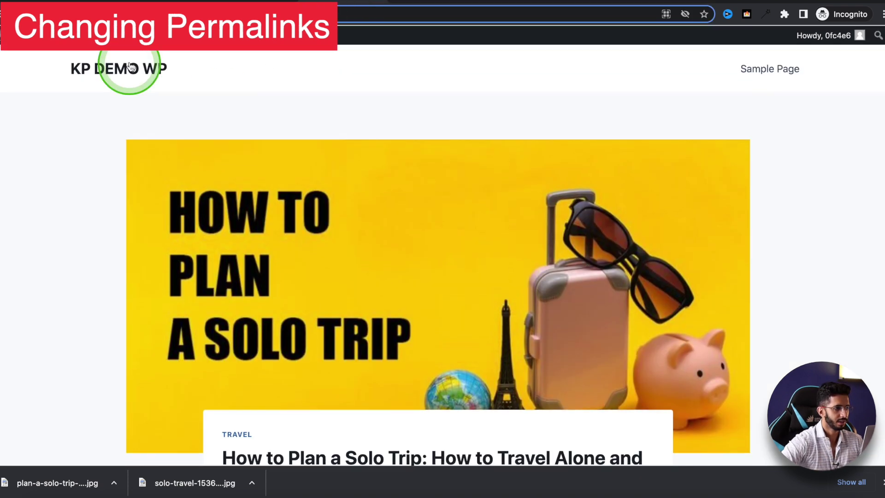
- Reopen the solo trip post from the site's home page and examine its new title-based URL
left_click(130, 67)
scroll(256, 104, "down", 4)
left_click(174, 205)
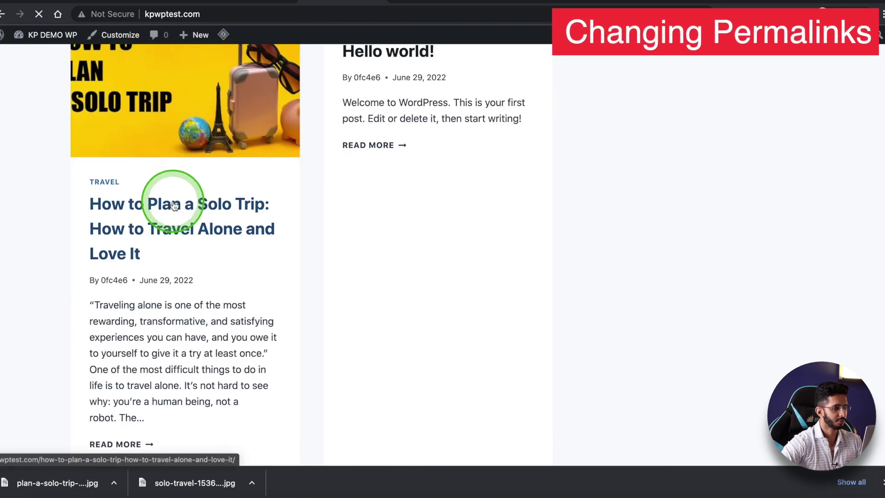
left_click_drag(208, 14, 322, 14)
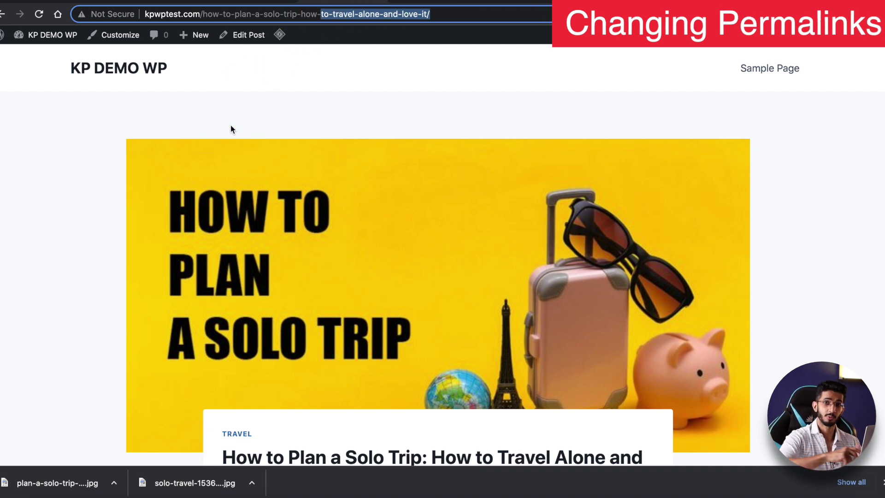
left_click(279, 116)
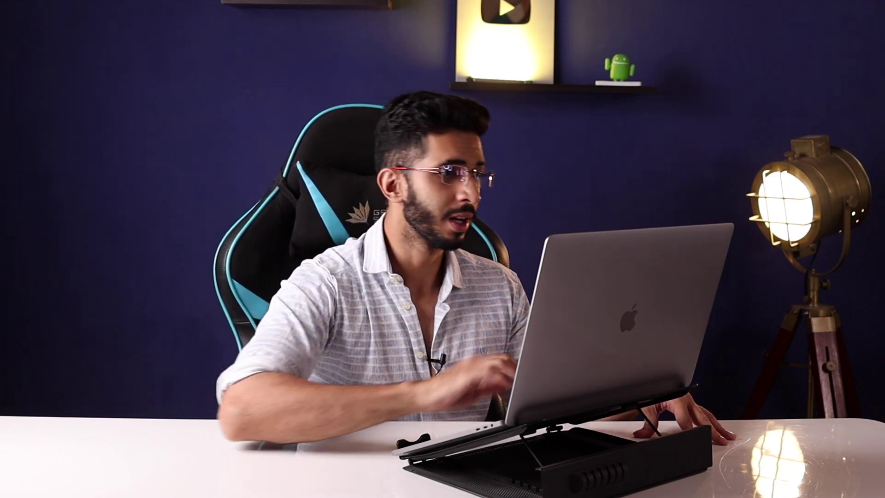
- Look over the Posts, Media and Pages areas of the dashboard and open the list of all pages
left_click(19, 131)
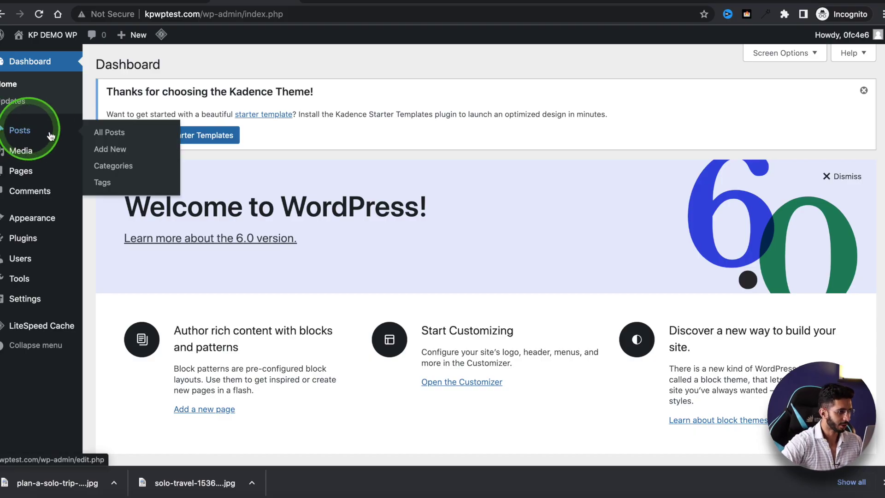
mouse_move(23, 150)
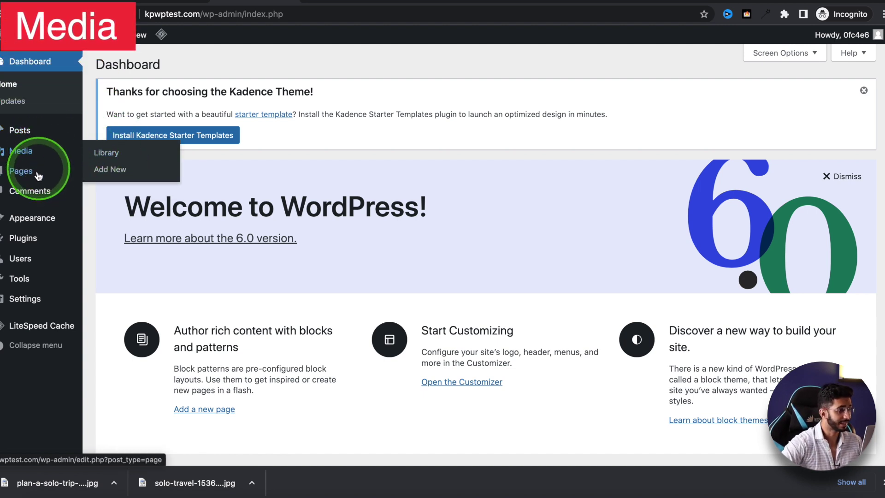
mouse_move(38, 178)
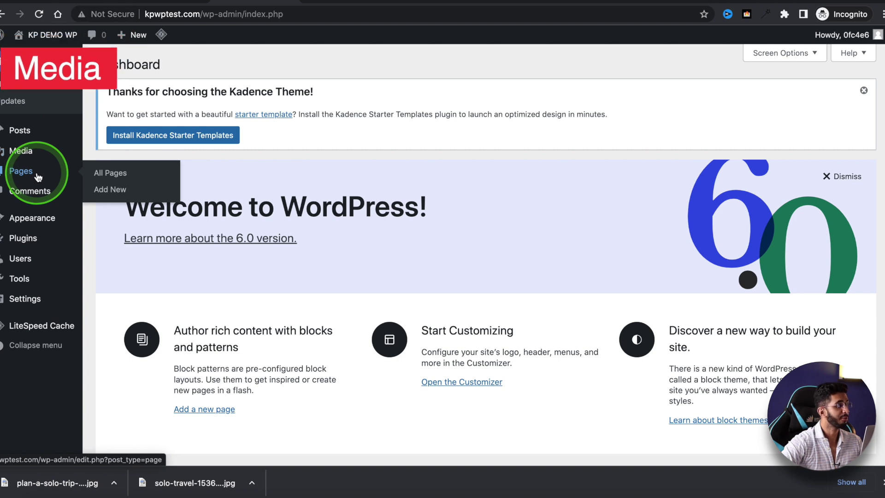
left_click(99, 173)
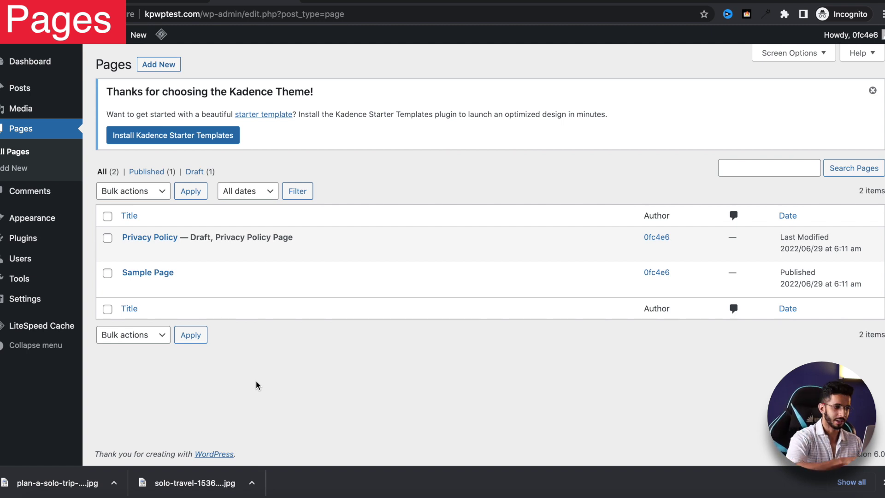
left_click(176, 177)
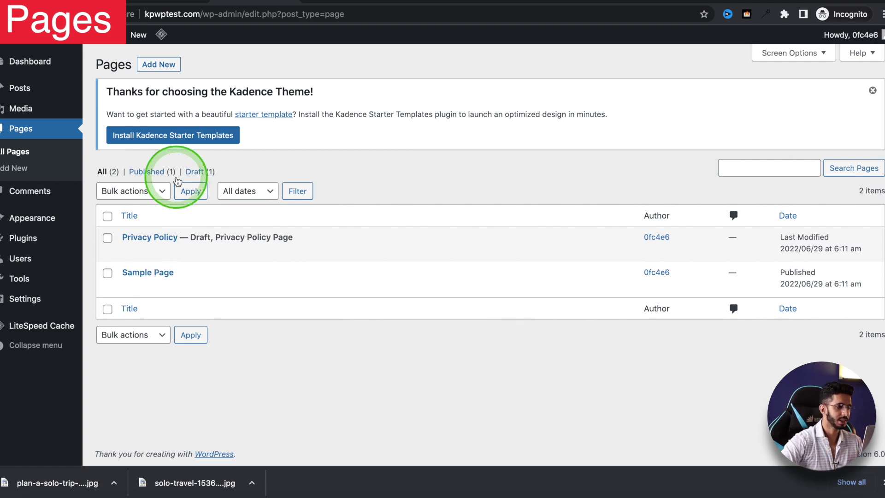
- Create a new page titled "Contact us"
left_click(168, 65)
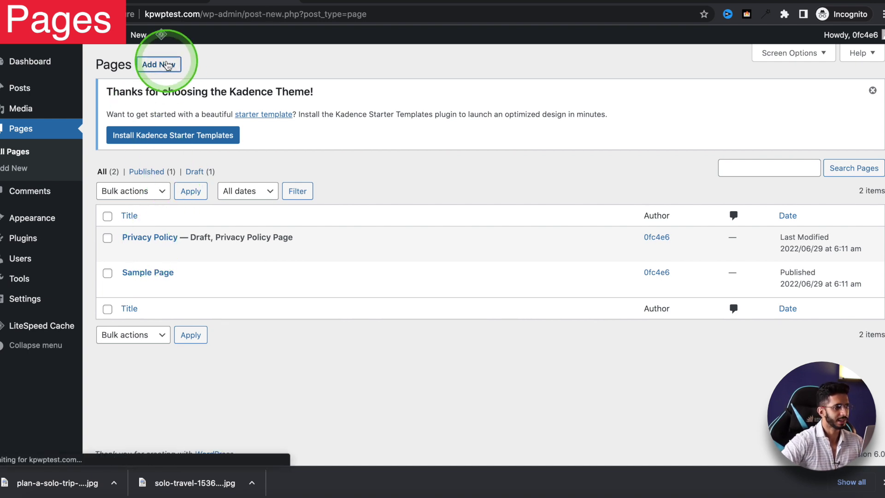
left_click(169, 111)
left_click(72, 99)
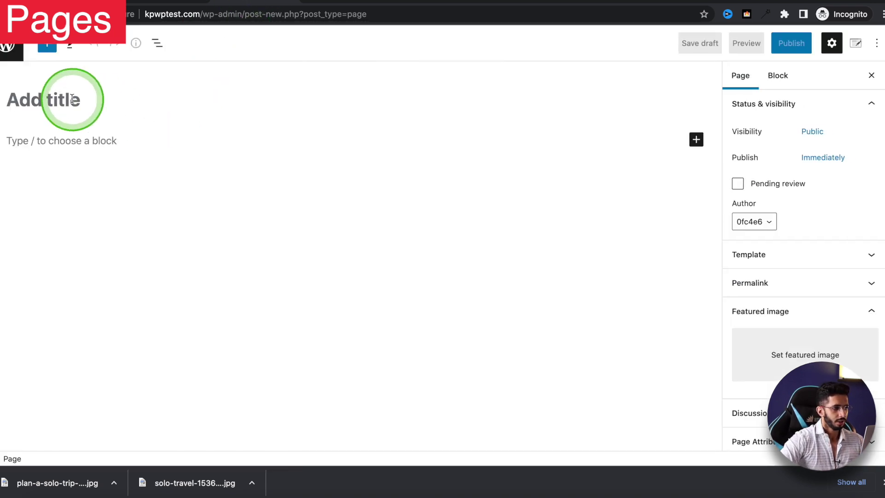
type("Cont")
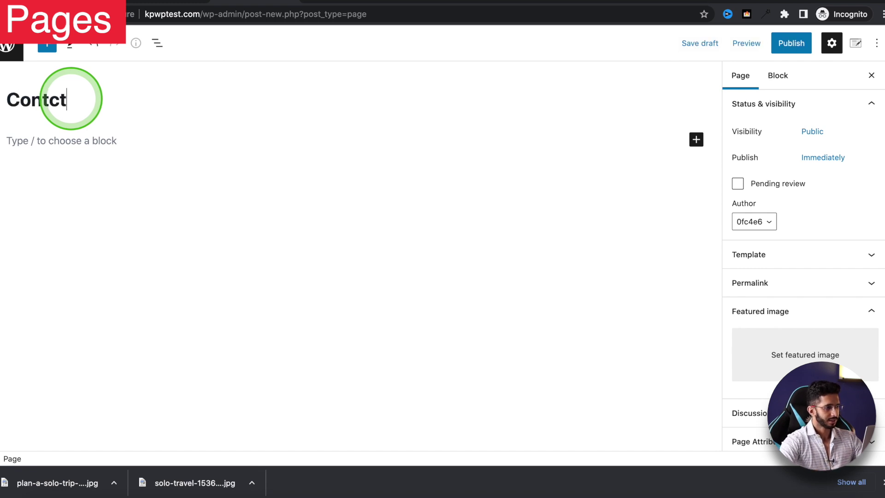
type("act us")
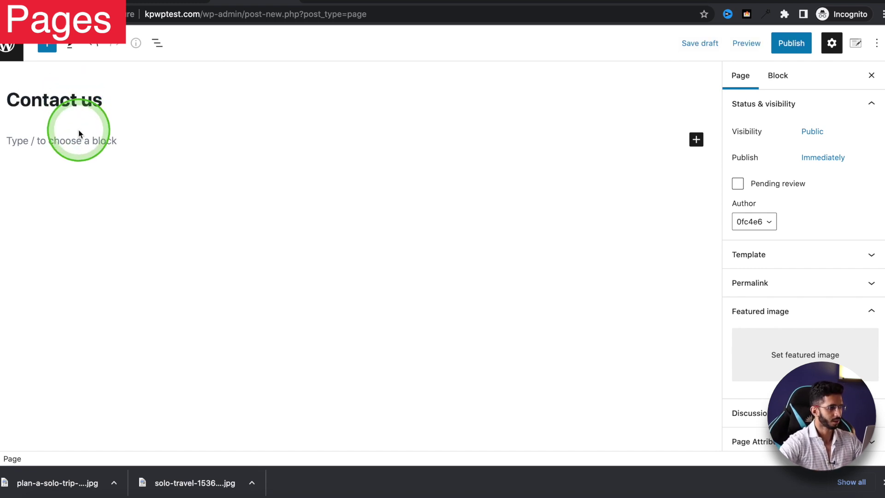
- Try out a List block under the page title and look through the available blocks
left_click(73, 142)
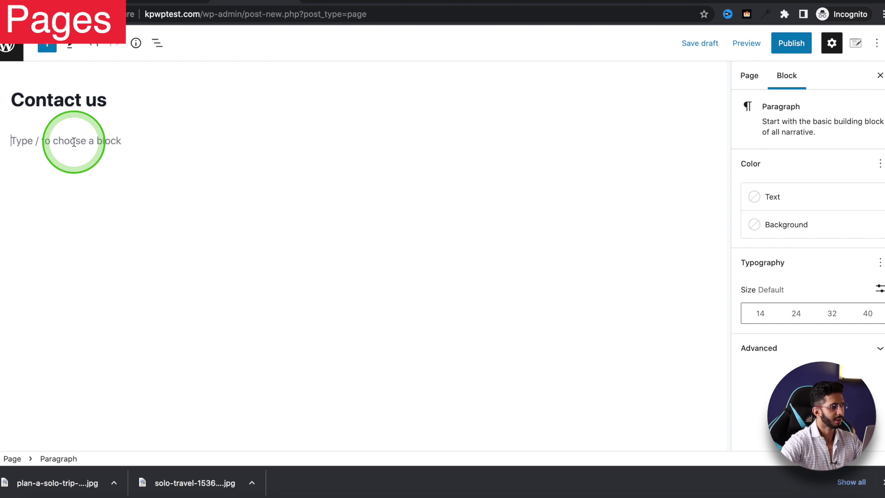
left_click(47, 43)
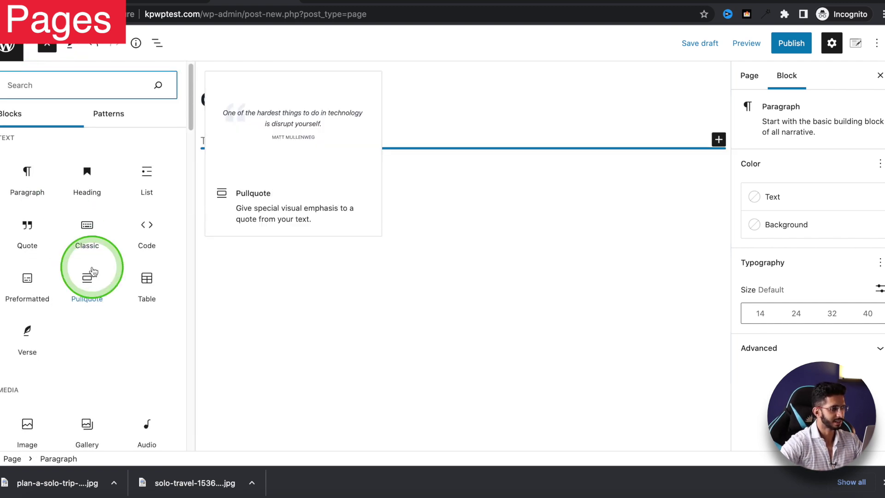
scroll(94, 217, "down", 1)
left_click(146, 150)
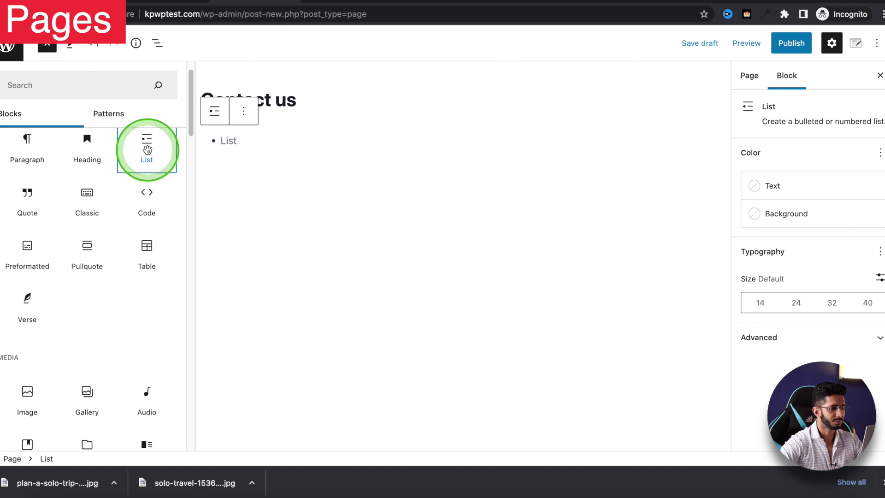
scroll(127, 251, "down", 8)
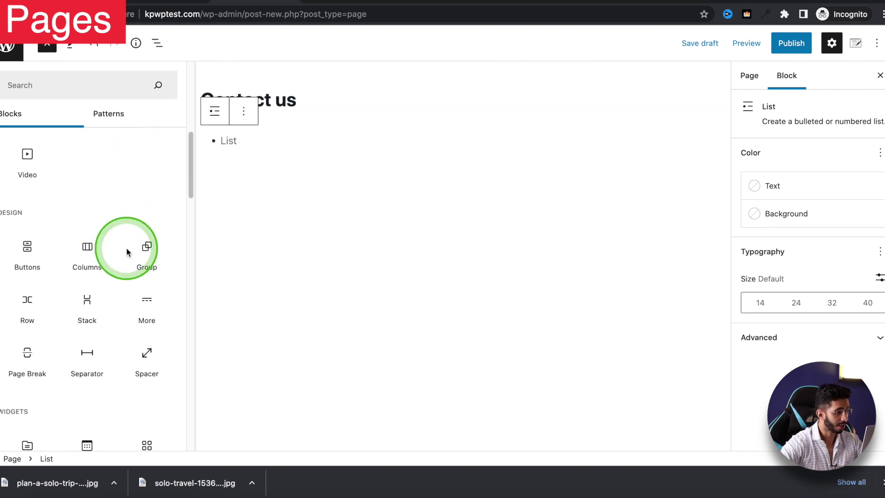
scroll(127, 252, "down", 5)
scroll(129, 253, "down", 2)
scroll(130, 252, "up", 15)
left_click(511, 230)
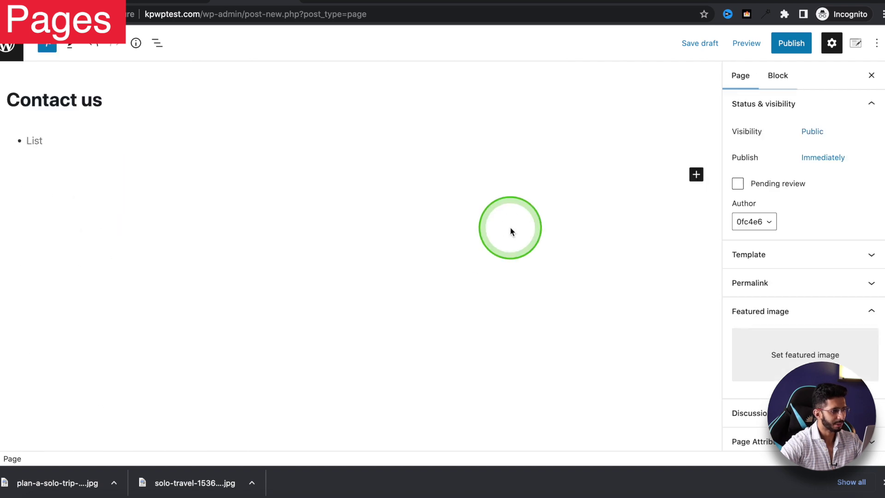
- Replace the empty list with a paragraph inviting visitors to send any queries to the contact e-mail address
left_click(44, 141)
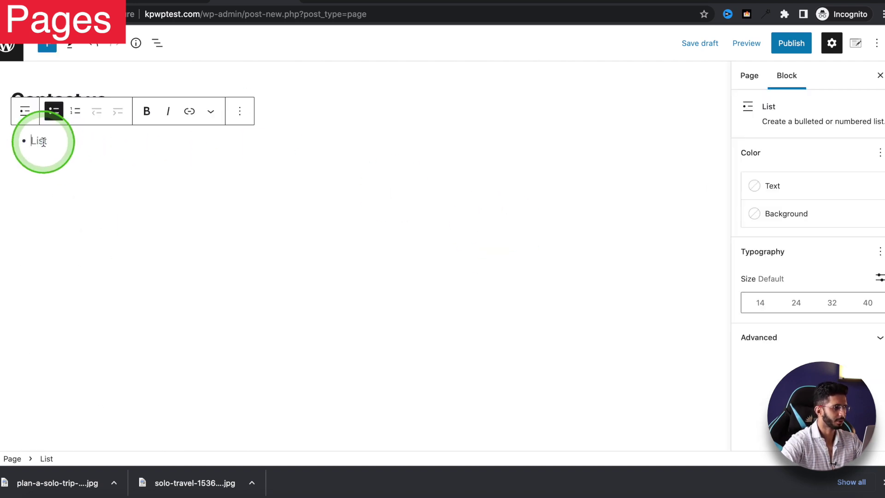
key("BackSpace")
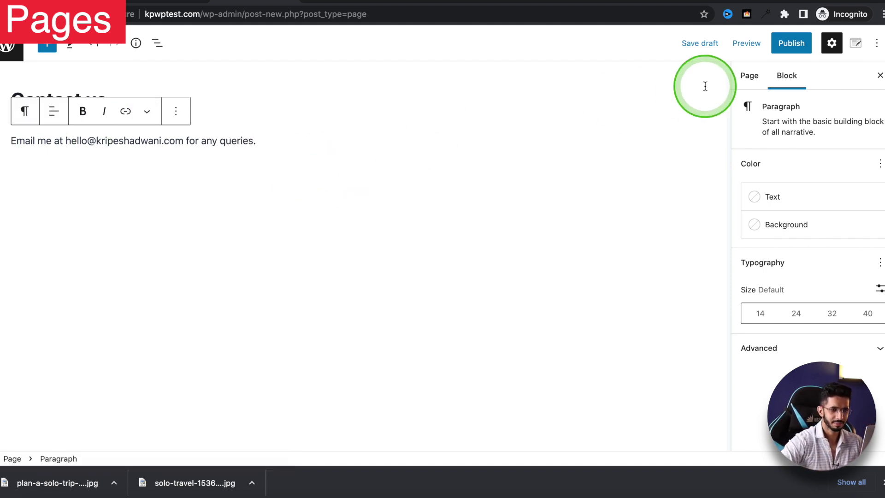
- Publish the Contact us page immediately with public visibility and view it on the site
left_click(787, 46)
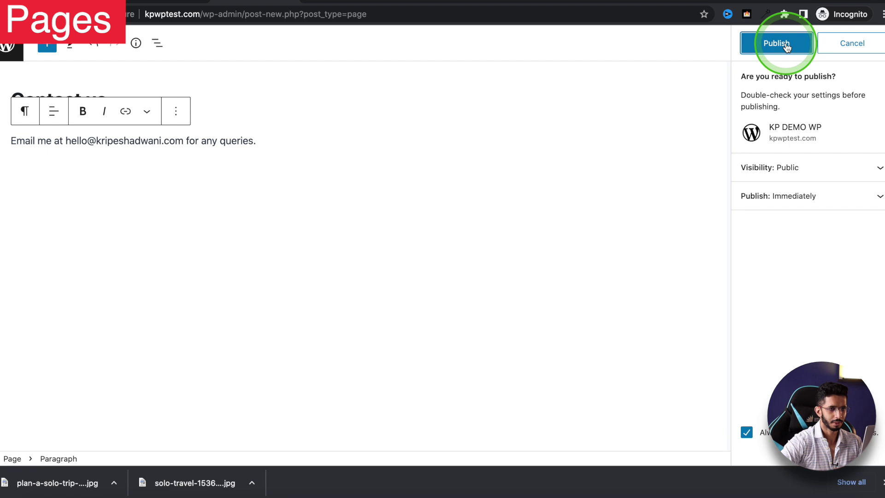
left_click(787, 46)
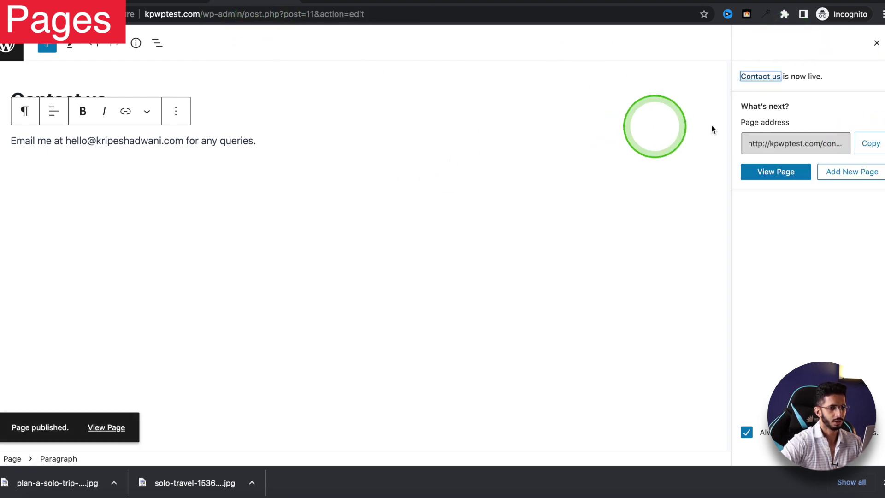
left_click(779, 171)
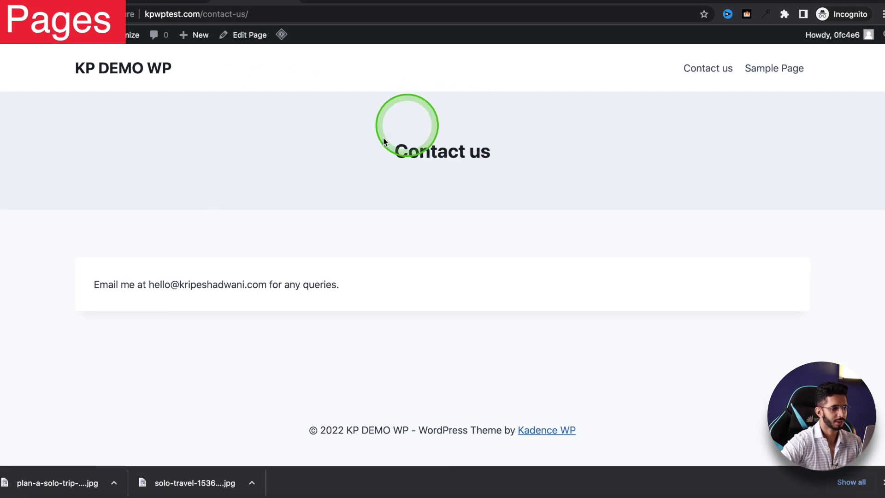
- Review the published Contact us page, then view the site's home page with its header navigation
left_click_drag(383, 141, 513, 168)
left_click(283, 311)
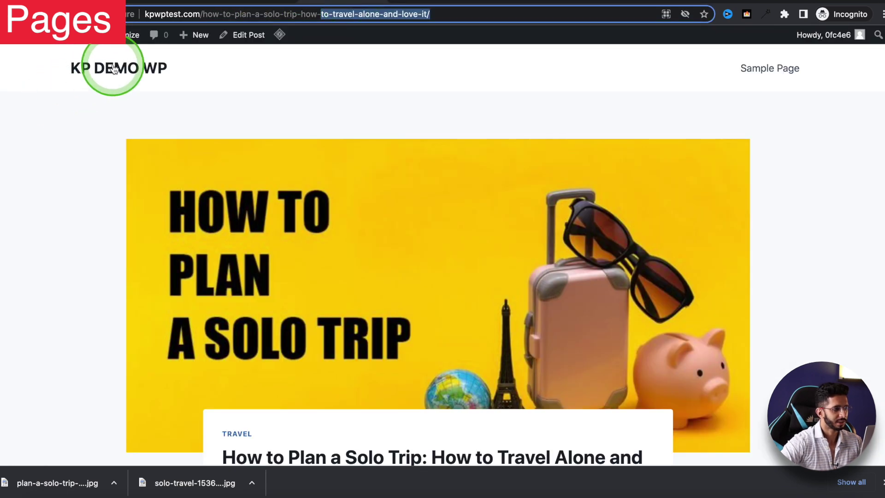
left_click(114, 68)
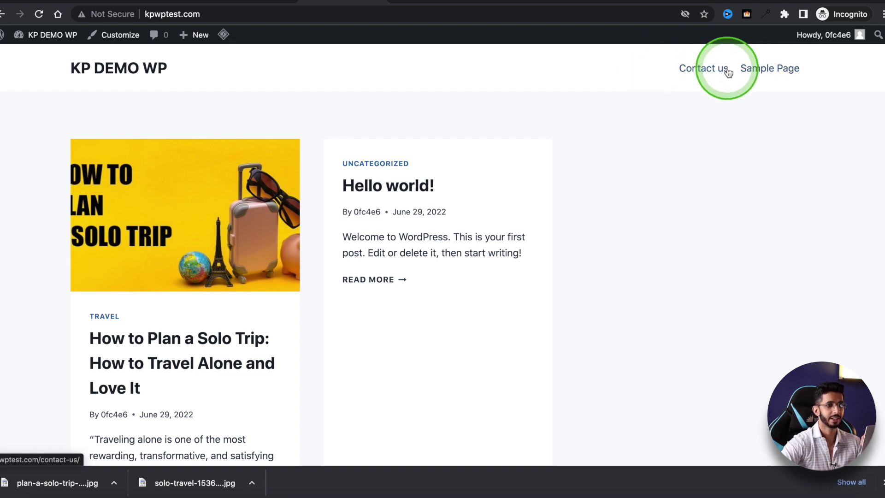
- Open the Menus management screen under Appearance and compare it with the live site's header links
left_click(241, 1)
mouse_move(37, 201)
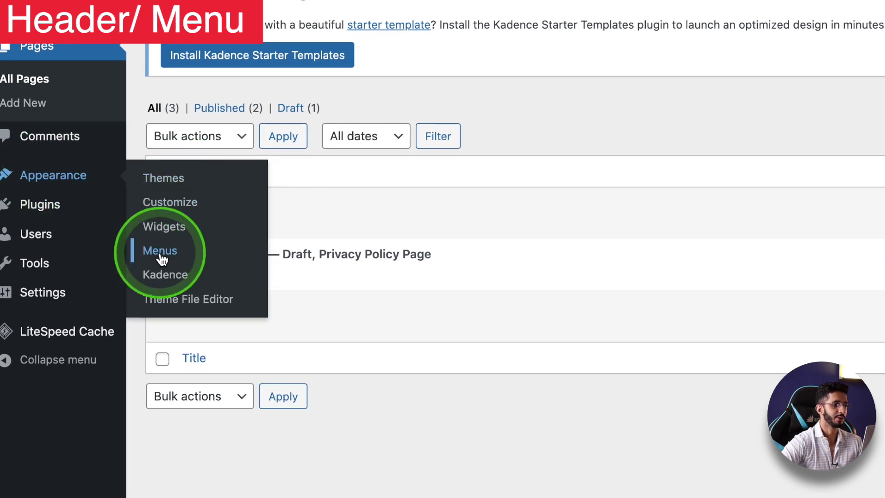
left_click(162, 258)
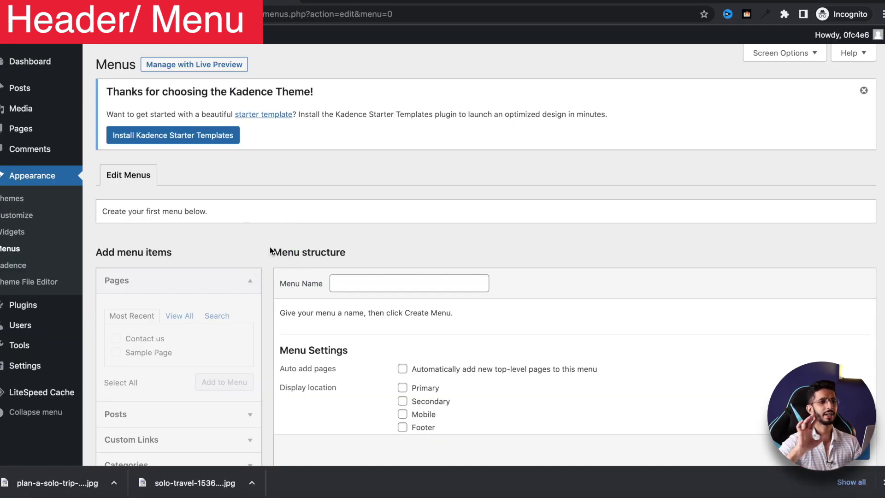
left_click(335, 6)
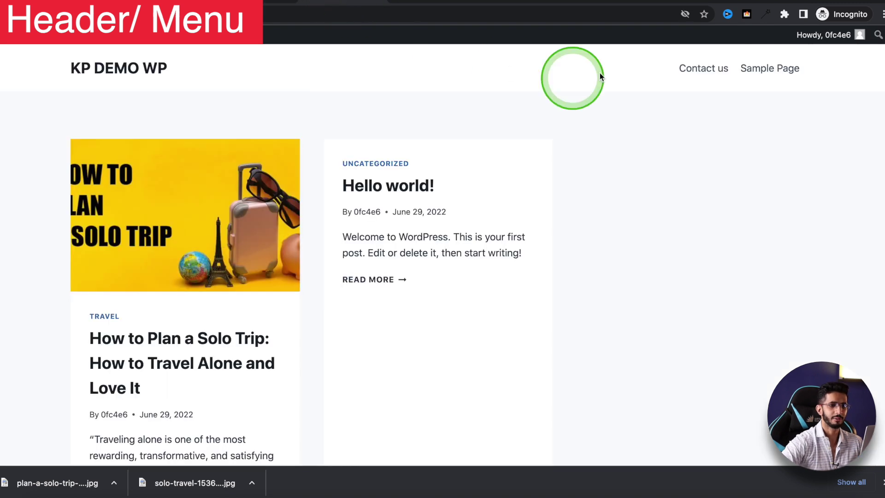
key("ctrl+Tab")
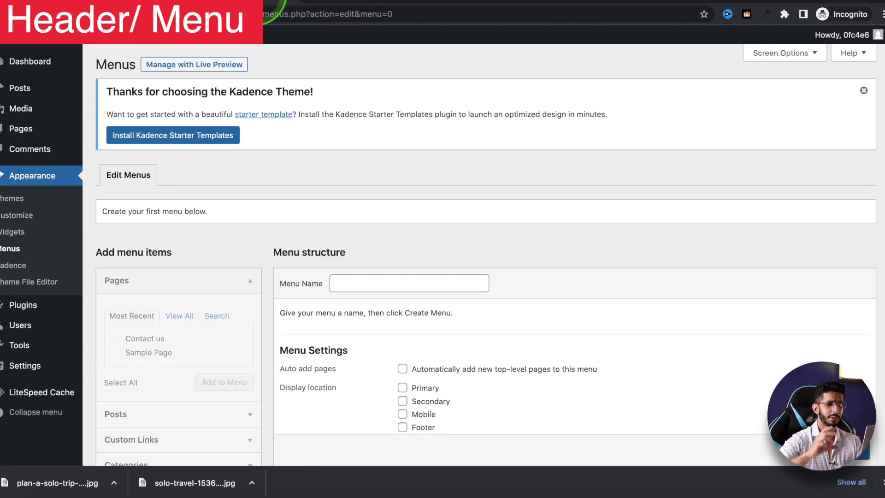
- Create a menu named "Header Menu" with Primary as its display location
left_click(359, 284)
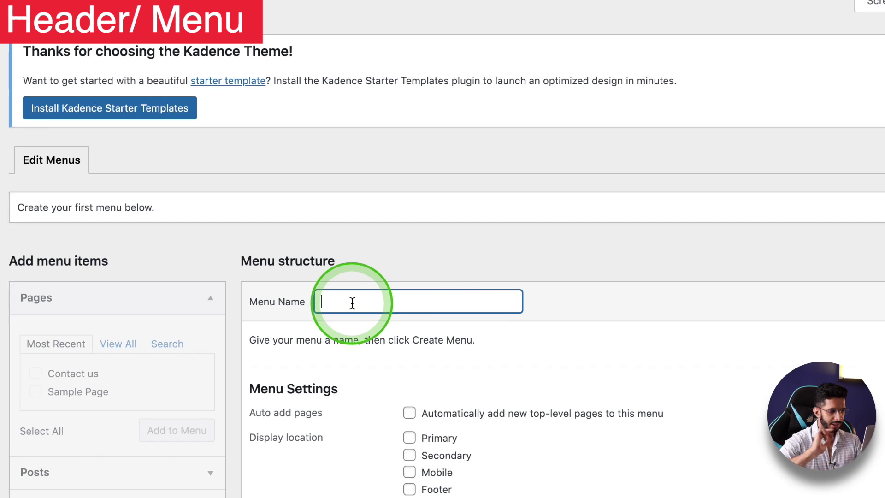
type("Header M")
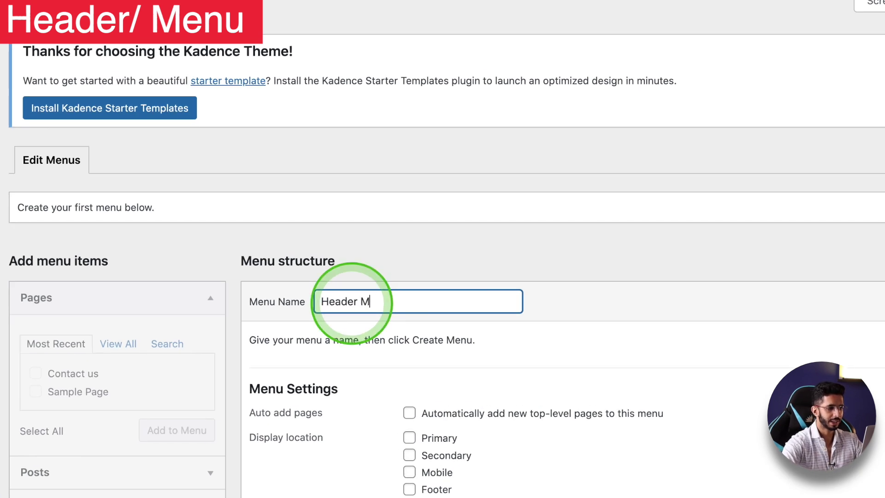
scroll(380, 387, "down", 1)
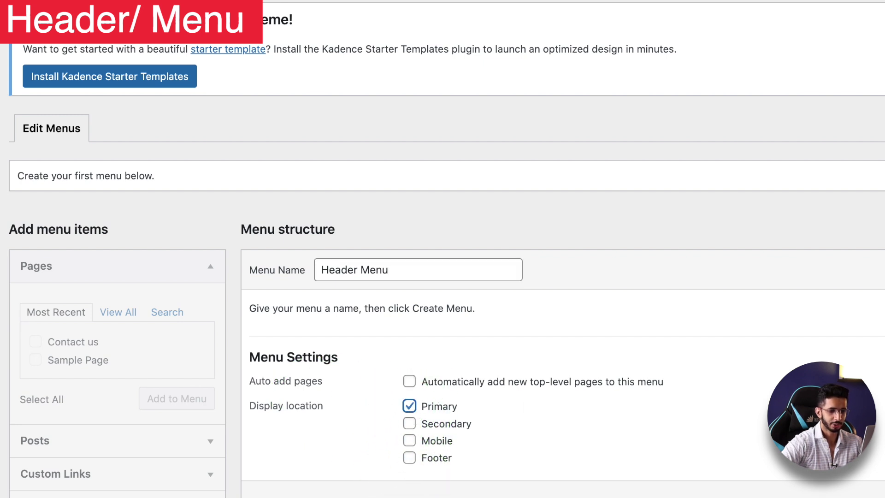
scroll(442, 248, "down", 1)
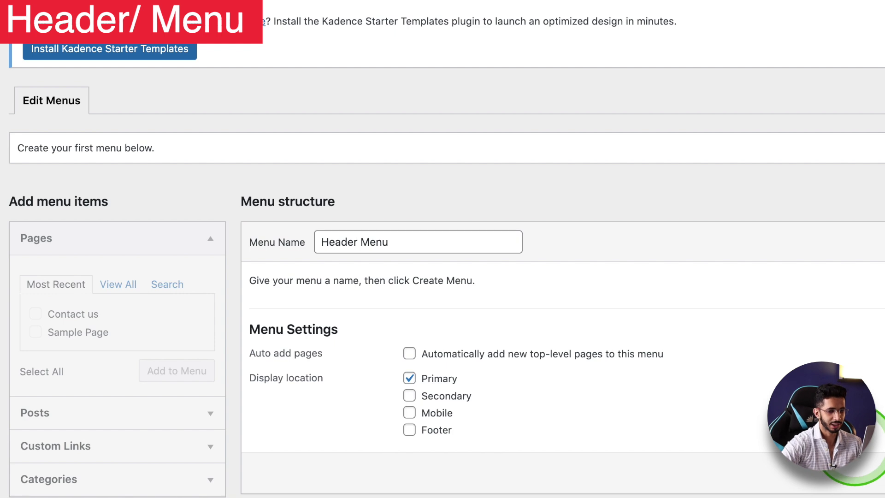
scroll(442, 248, "down", 1)
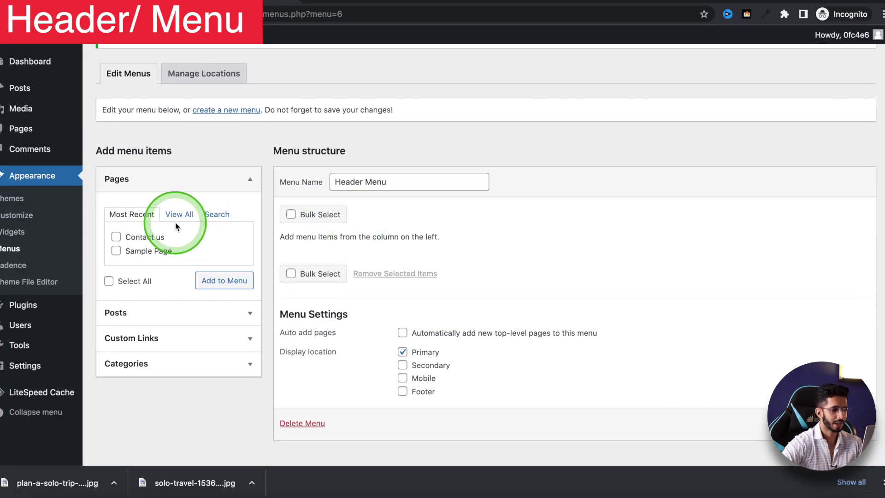
- Add the Contact us page to the Header Menu
left_click(365, 1)
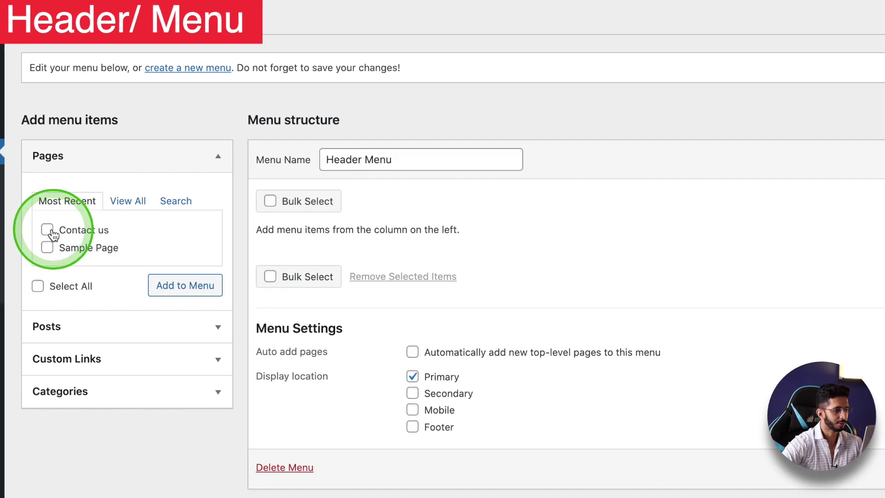
left_click(48, 230)
left_click(214, 289)
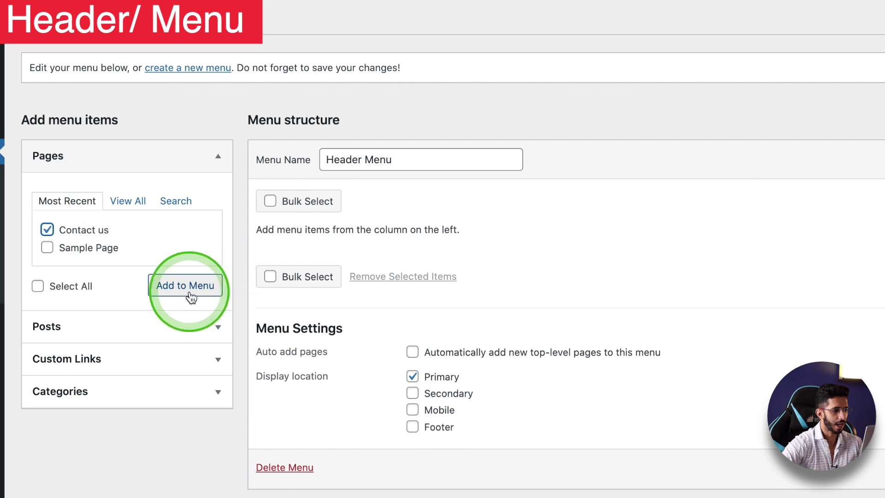
left_click(330, 273)
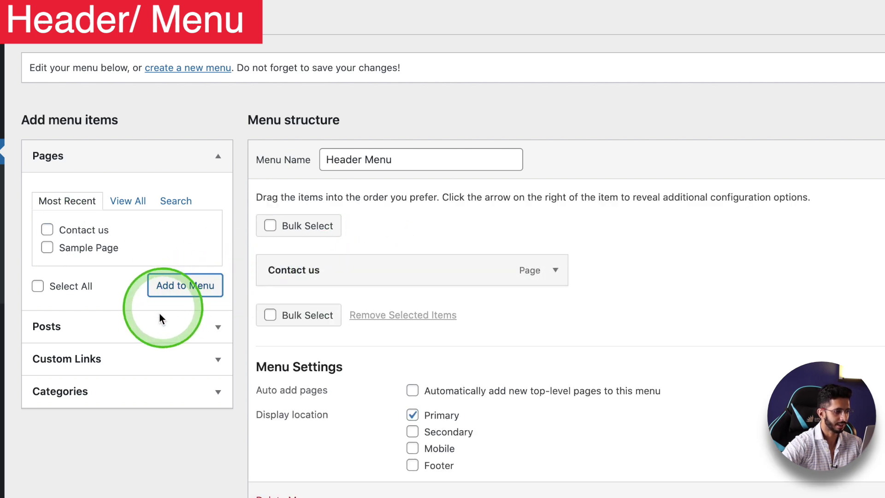
- Add the Travel category to the Header Menu and place it above Contact us
left_click(137, 392)
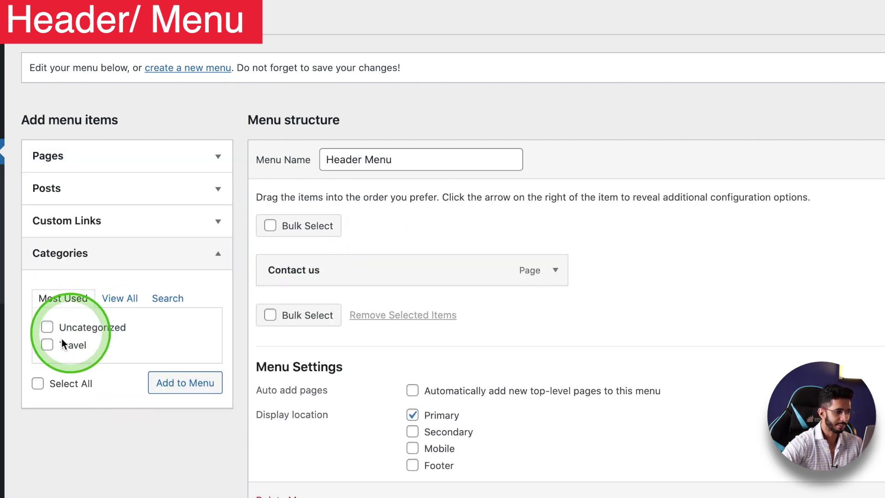
left_click(47, 345)
left_click(194, 396)
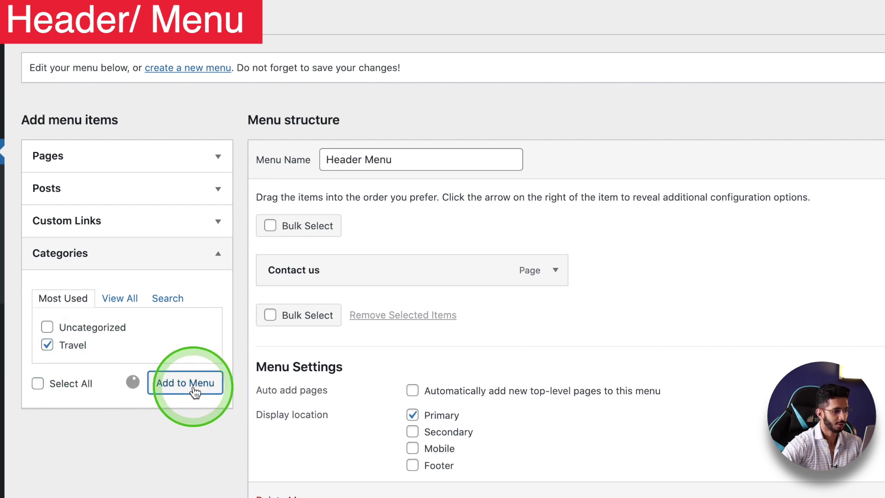
left_click_drag(331, 310, 332, 257)
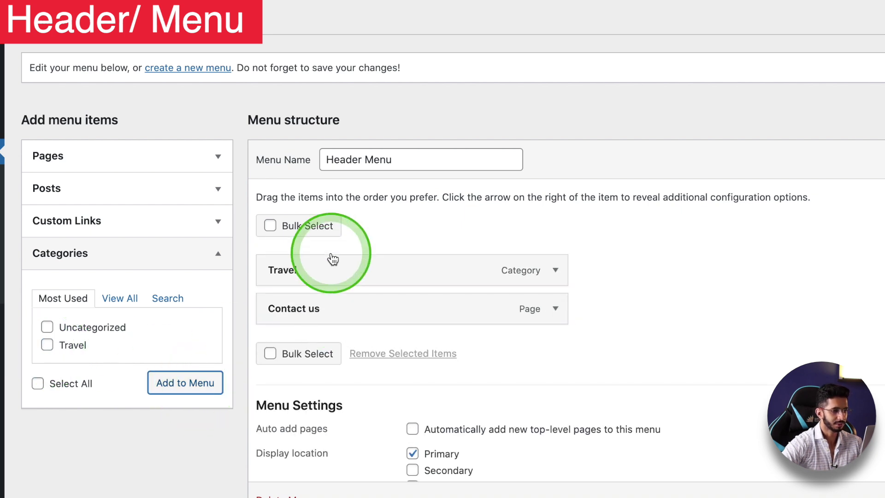
- Save the Header Menu and check its items on the live site
scroll(713, 299, "up", 4)
scroll(713, 299, "down", 6)
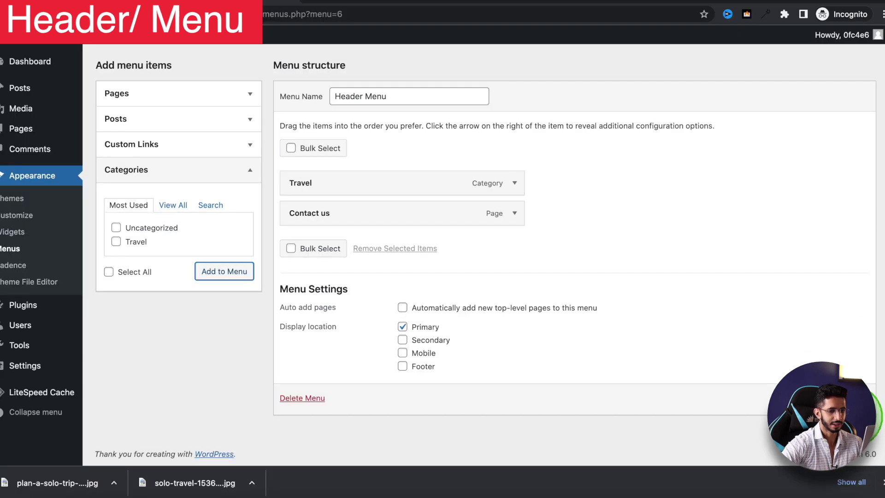
left_click(843, 397)
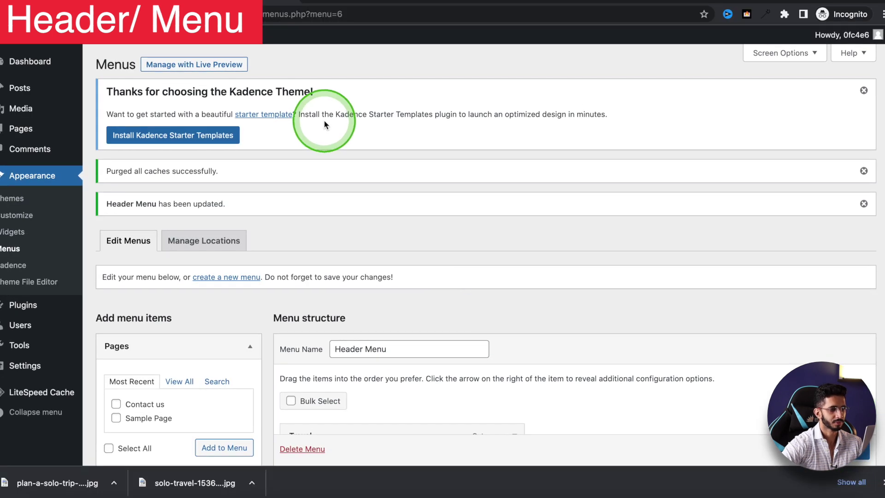
left_click(349, 1)
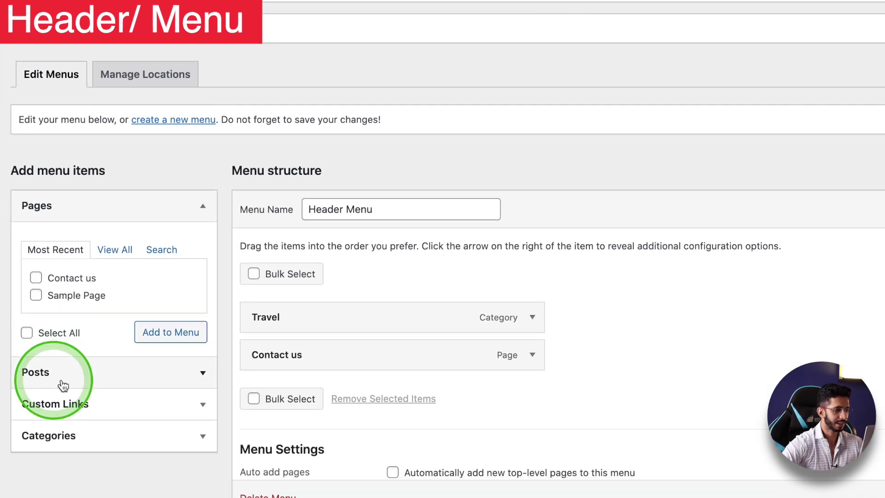
- Add the solo trip post as a sub-item under Travel and shorten its navigation label to "Plan a Solo Trip"
left_click(112, 373)
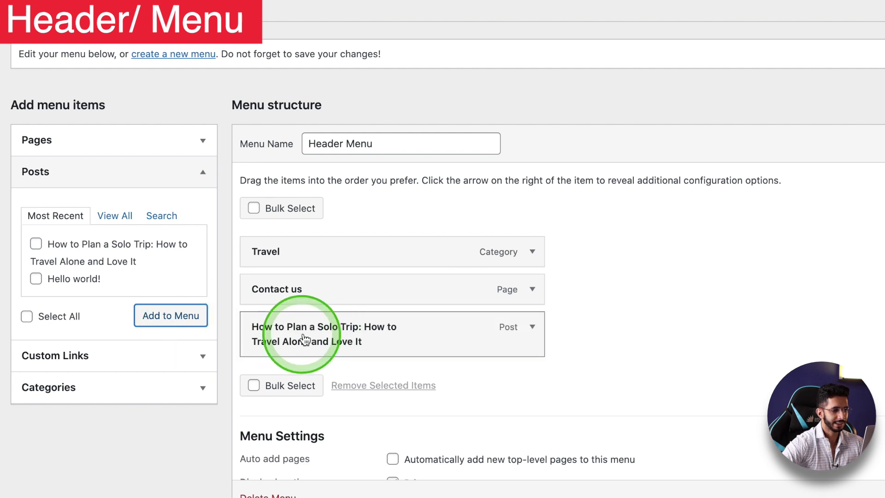
left_click_drag(304, 339, 325, 275)
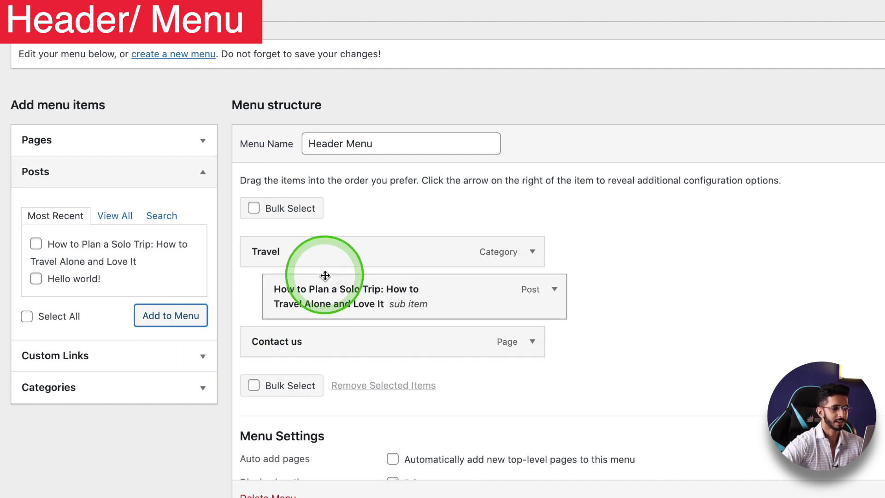
left_click(554, 289)
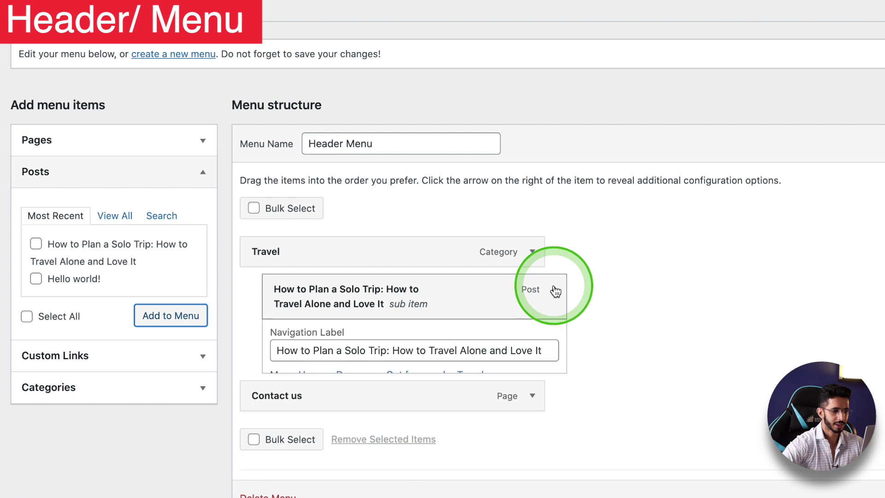
left_click(313, 356)
left_click_drag(313, 356, 247, 349)
key("BackSpace")
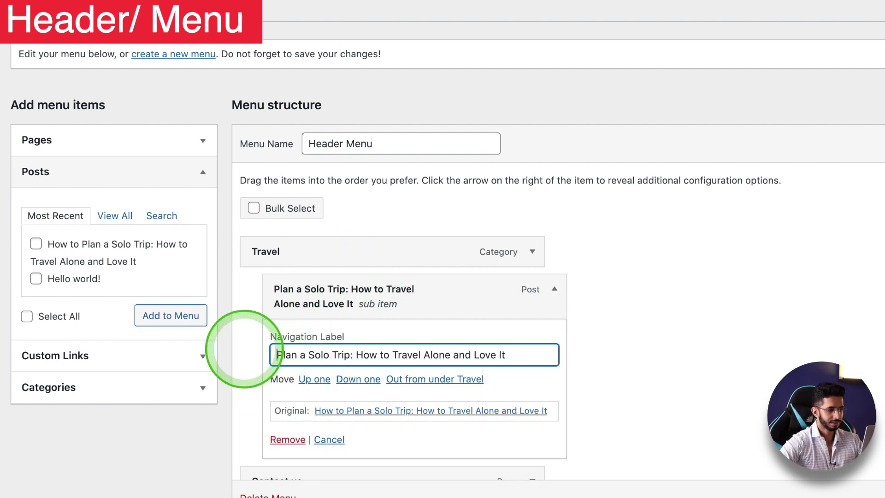
key("shift+End")
key("BackSpace")
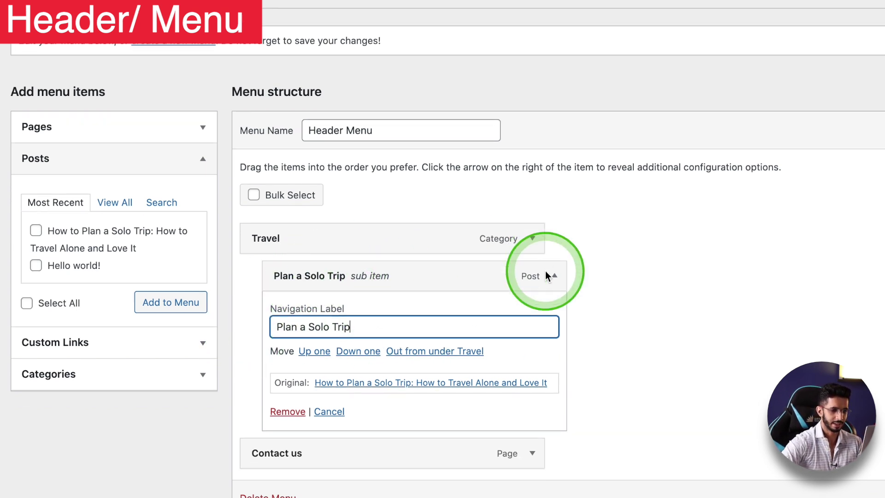
- Save the updated Header Menu and check the Travel submenu on the live home page
scroll(582, 272, "down", 6)
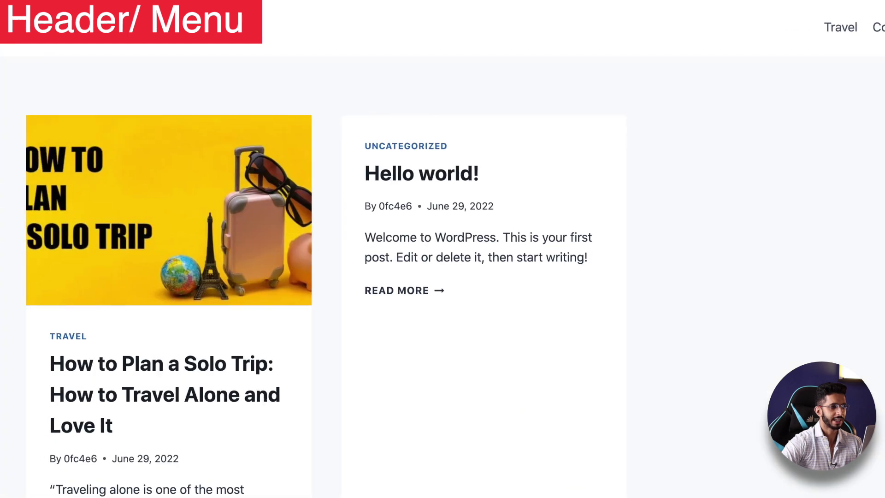
left_click(394, 49)
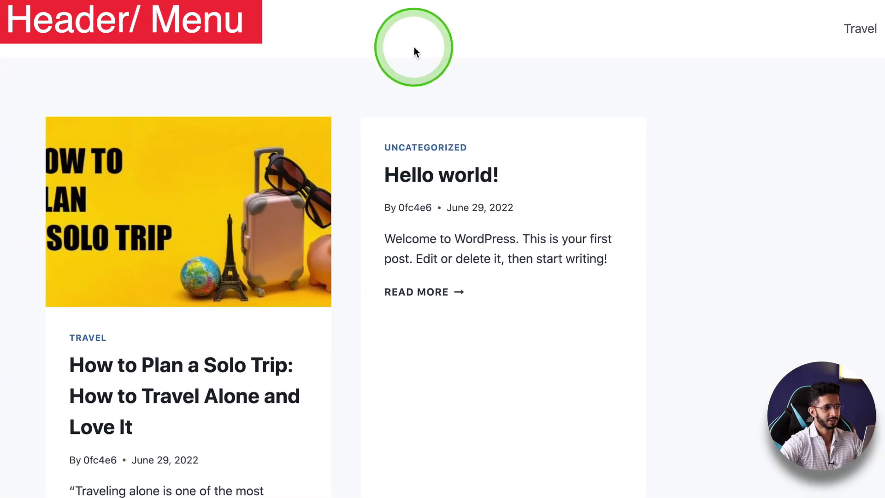
mouse_move(851, 32)
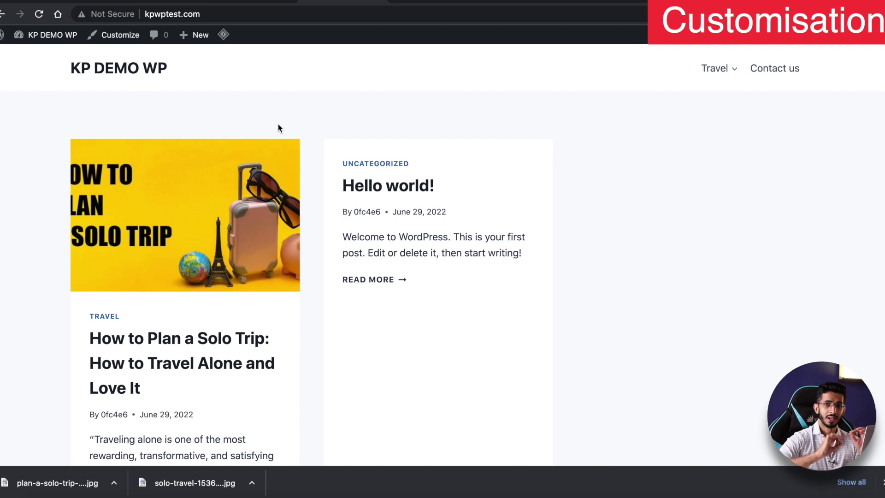
- Open the theme customizer for the site and go to the Header settings
left_click(120, 37)
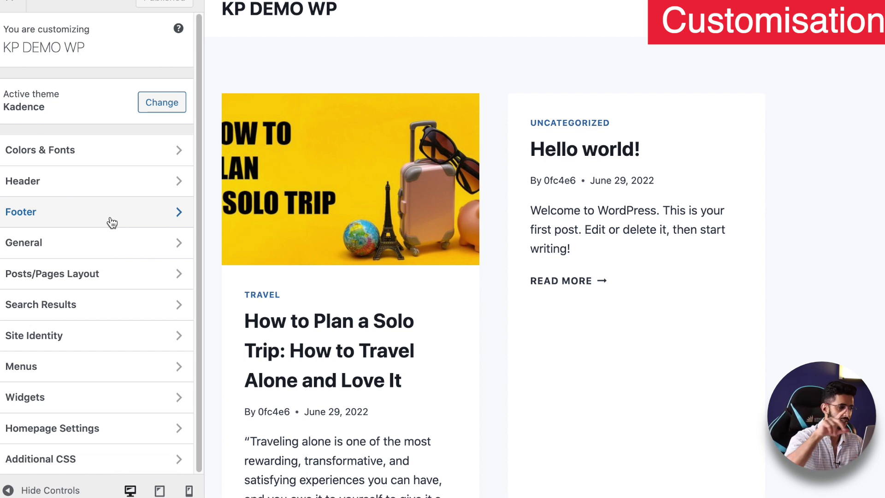
left_click(223, 18)
left_click(96, 159)
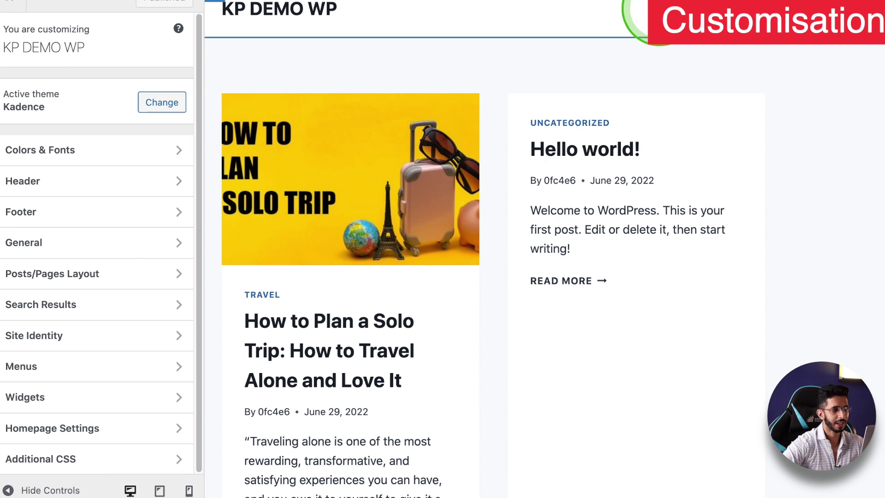
left_click(101, 180)
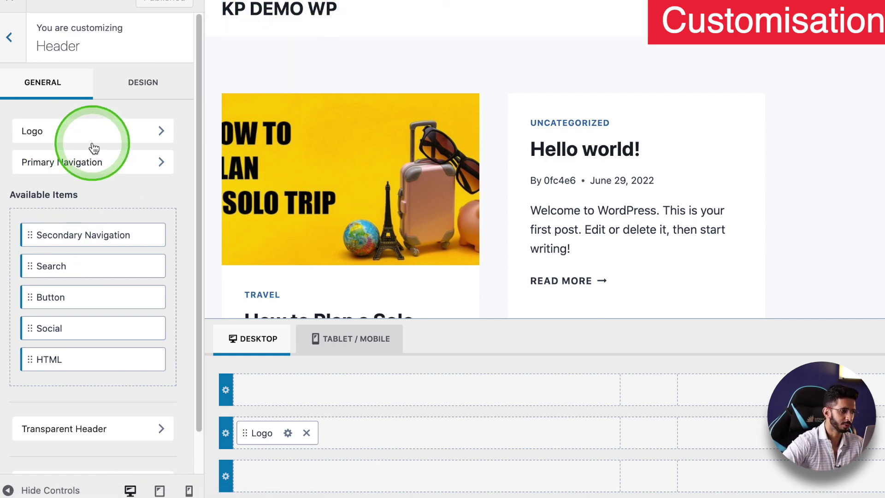
scroll(94, 227, "down", 2)
scroll(94, 184, "up", 2)
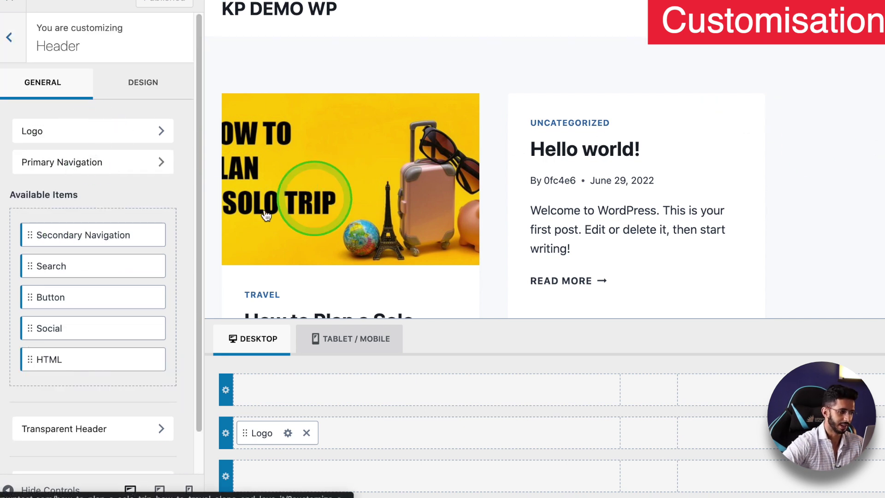
- Add a Button item to the header's main row after Primary Navigation and open its settings
left_click_drag(31, 299, 881, 433)
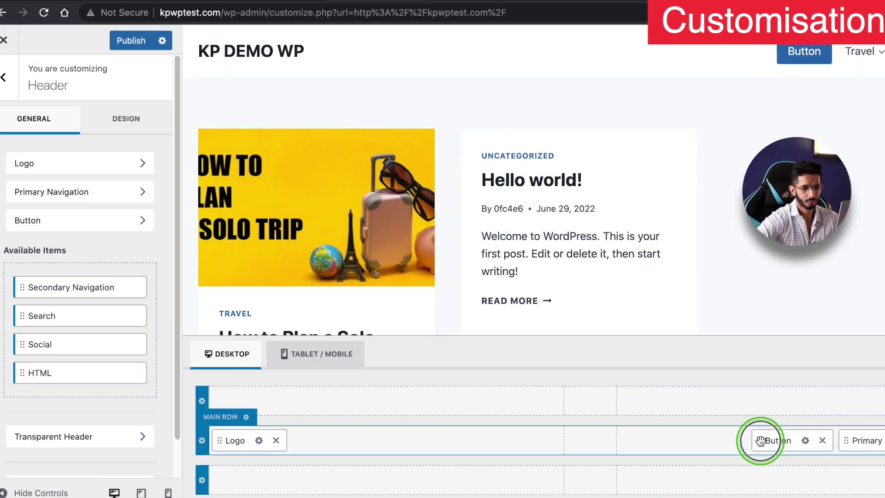
left_click_drag(821, 434, 841, 423)
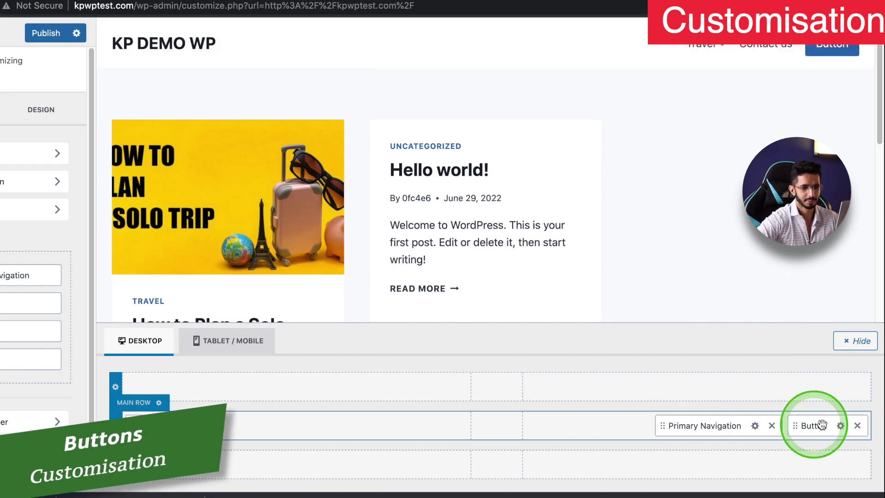
left_click(840, 425)
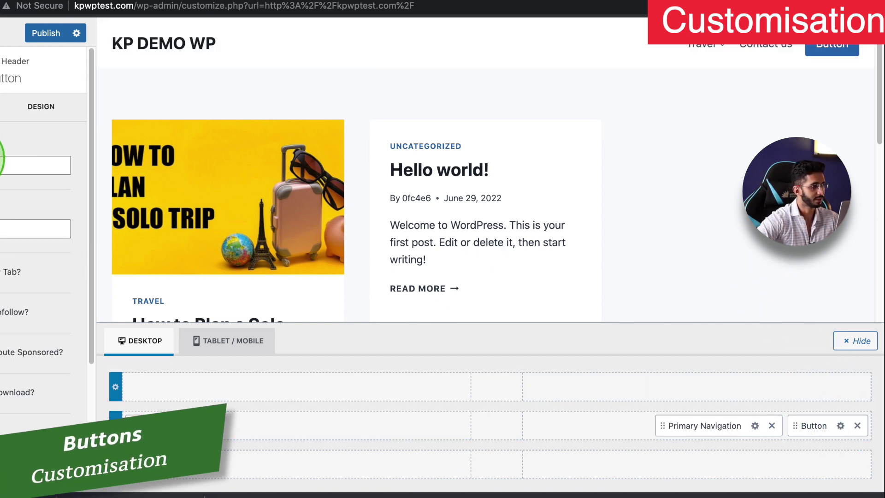
- Label the header button "Sign Up" and return to the main list of customizer sections
left_click(2, 165)
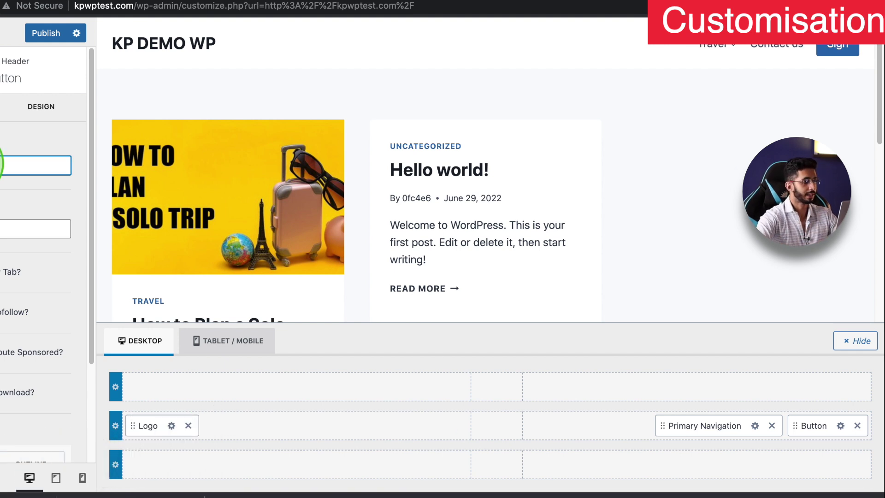
left_click(43, 57)
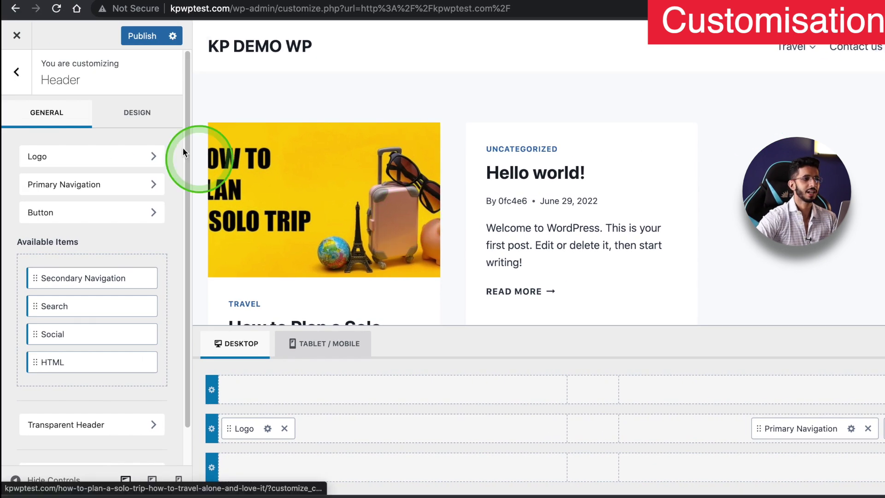
left_click(18, 72)
left_click(120, 228)
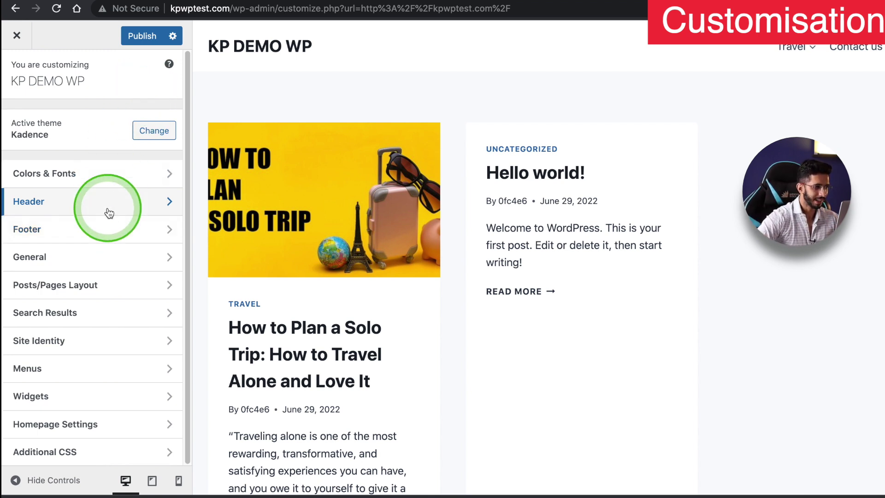
- Examine the theme's color options under Colors & Fonts and return to the main customizer sections
left_click(109, 172)
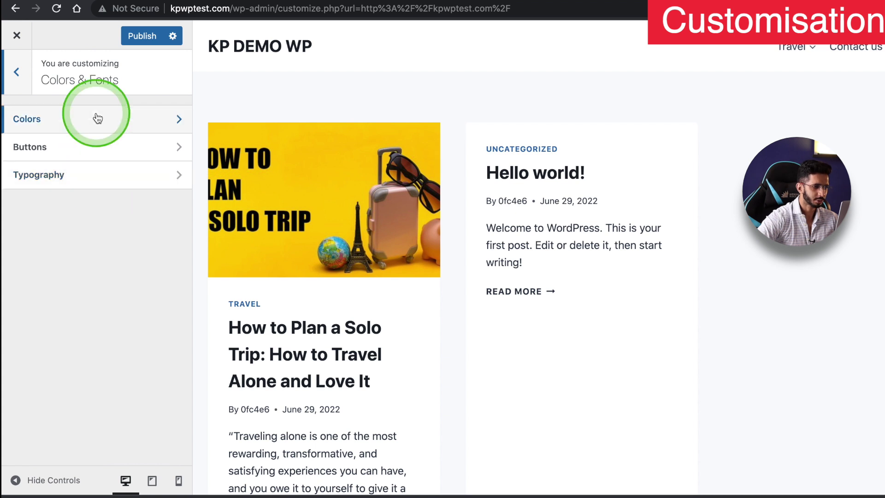
left_click(97, 118)
scroll(115, 159, "down", 3)
scroll(94, 230, "up", 3)
left_click(14, 72)
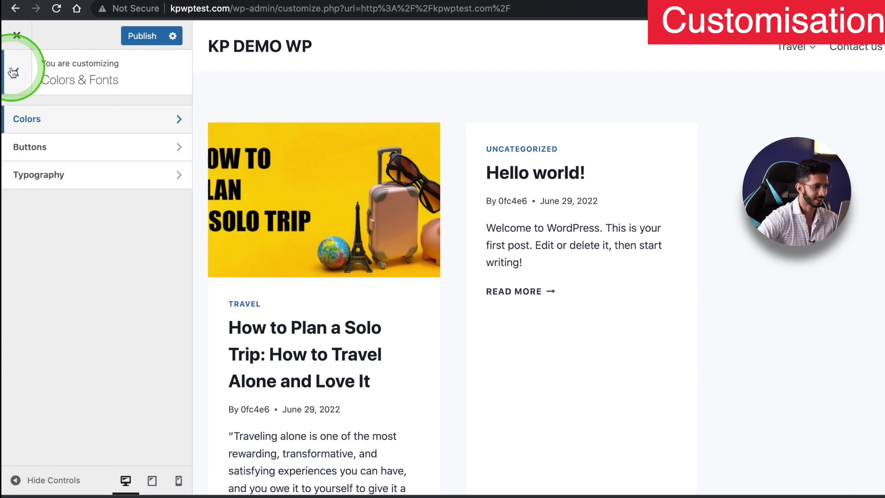
left_click(17, 74)
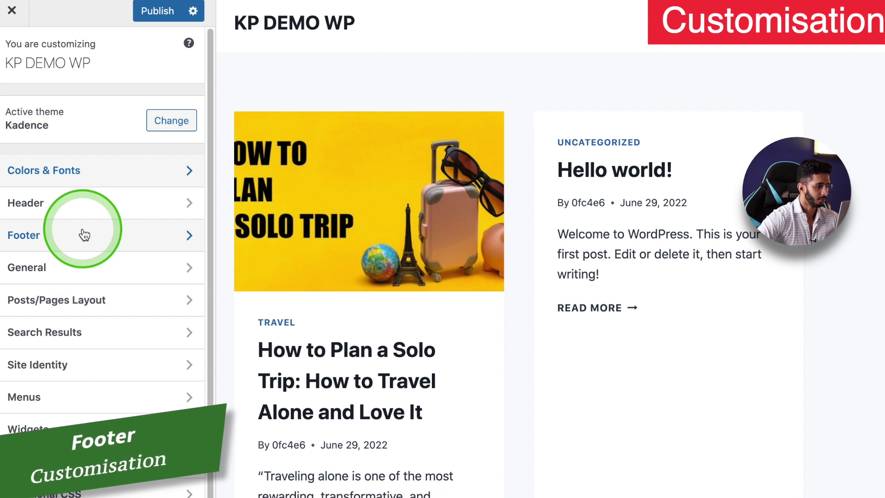
- Open the Footer settings and place the Social item in the center column of the footer's middle row
left_click(84, 234)
scroll(323, 298, "down", 10)
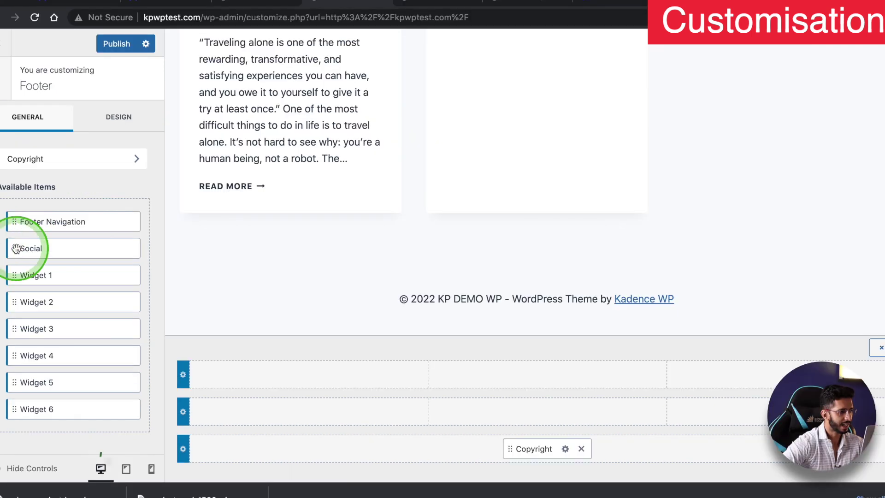
left_click_drag(20, 253, 521, 407)
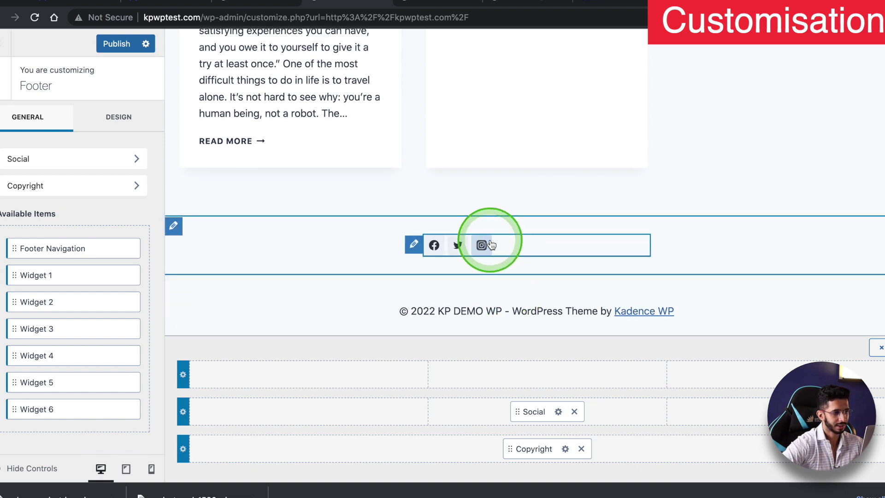
- Open the Footer Social settings and center-align the social icons on desktop
left_click(413, 247)
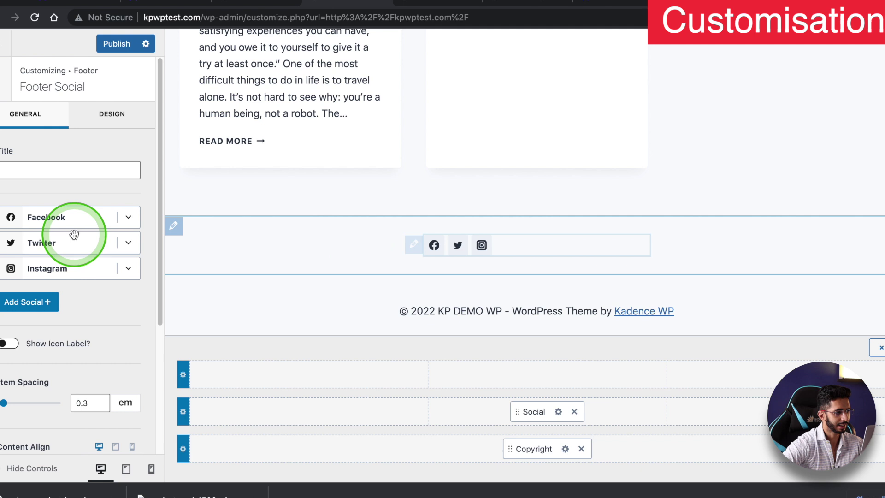
scroll(59, 277, "down", 3)
scroll(54, 279, "down", 1)
left_click(74, 293)
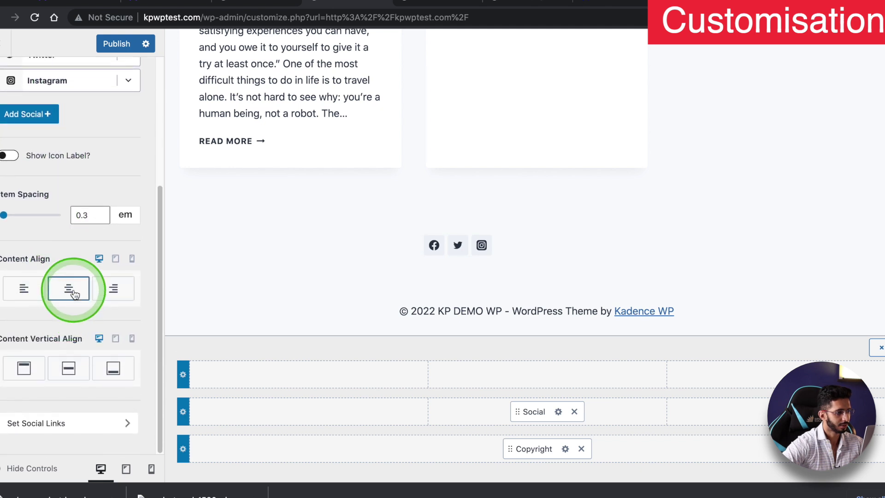
scroll(64, 277, "up", 4)
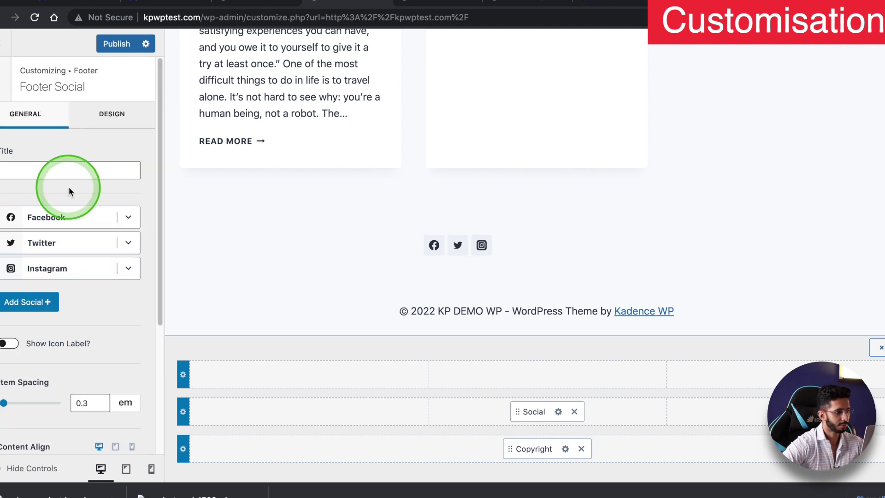
scroll(69, 191, "down", 4)
left_click(73, 289)
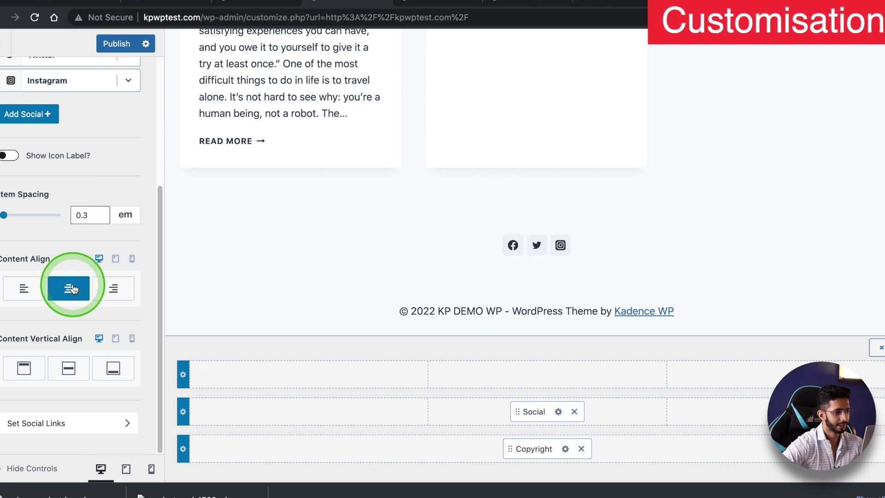
- Review the Footer Social title, network and spacing options, and return to the main customizer sections
scroll(69, 230, "up", 4)
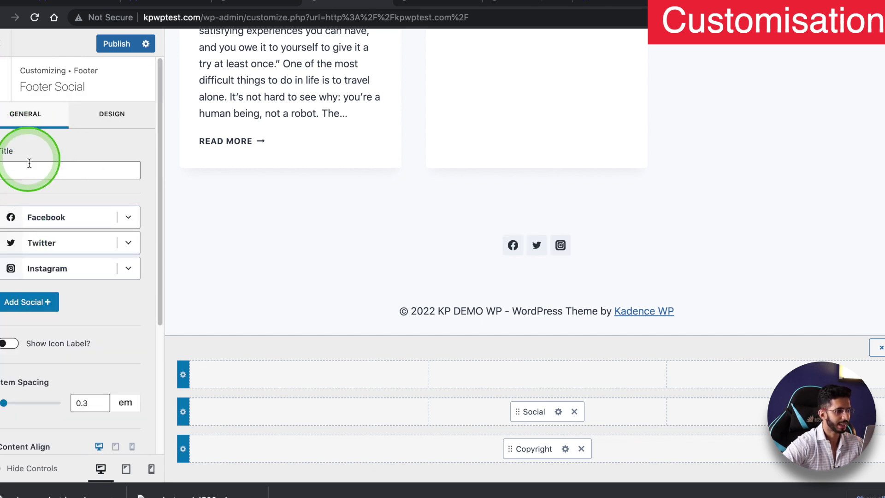
scroll(46, 207, "down", 4)
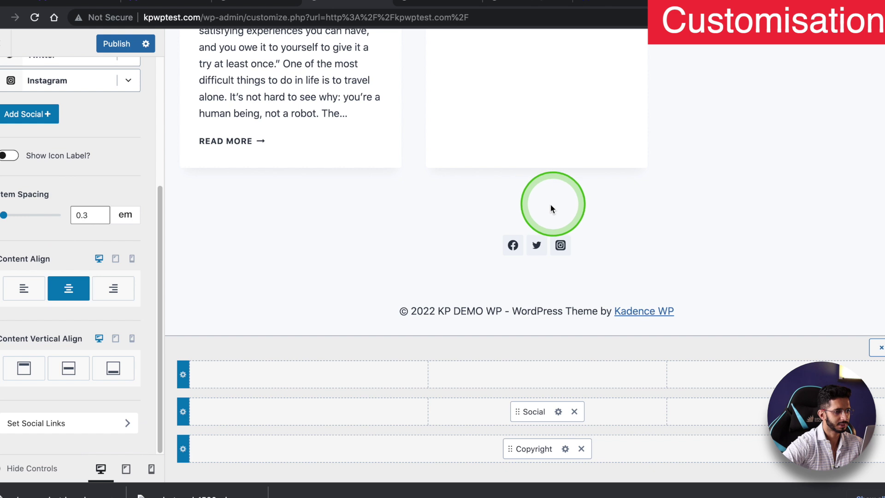
left_click(412, 241)
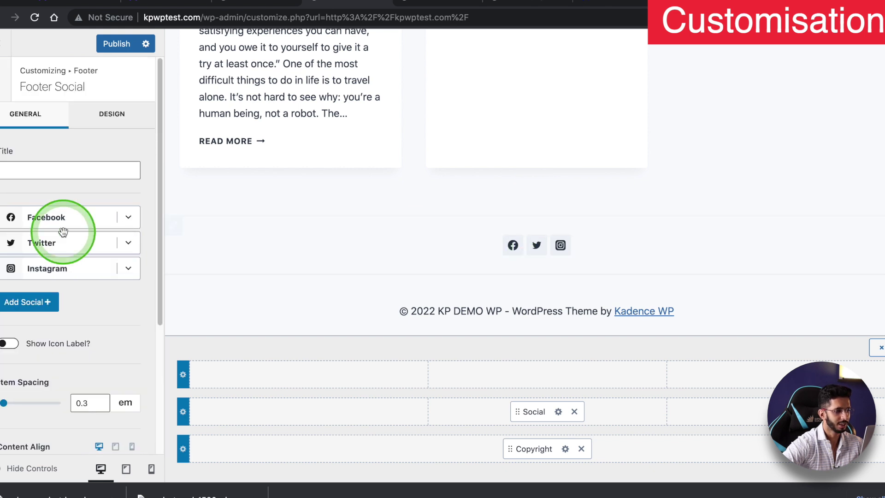
scroll(64, 208, "down", 1)
scroll(63, 204, "down", 4)
scroll(63, 204, "up", 4)
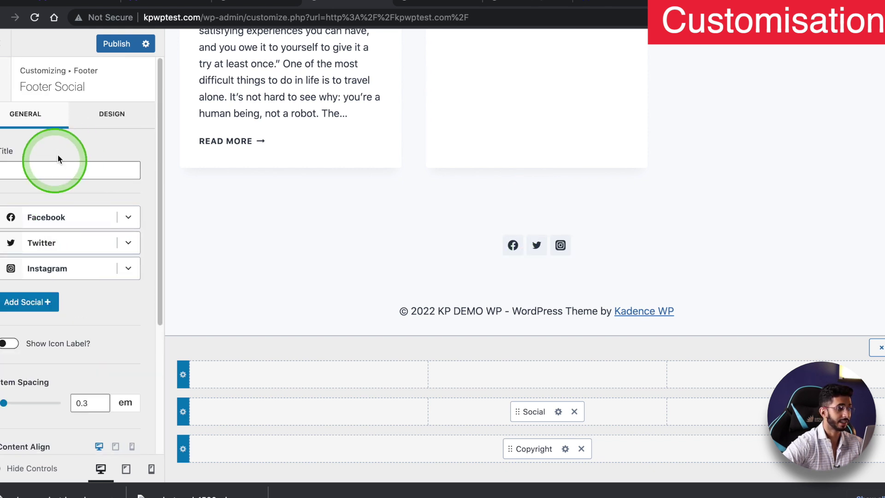
left_click(2, 92)
left_click(5, 92)
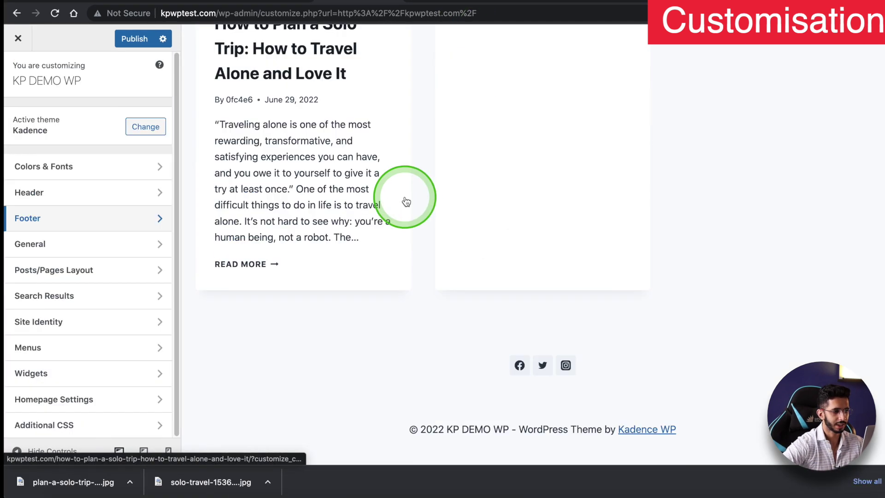
- Open the solo trip post in the live preview and examine its title area, featured image and content layout
scroll(405, 202, "up", 6)
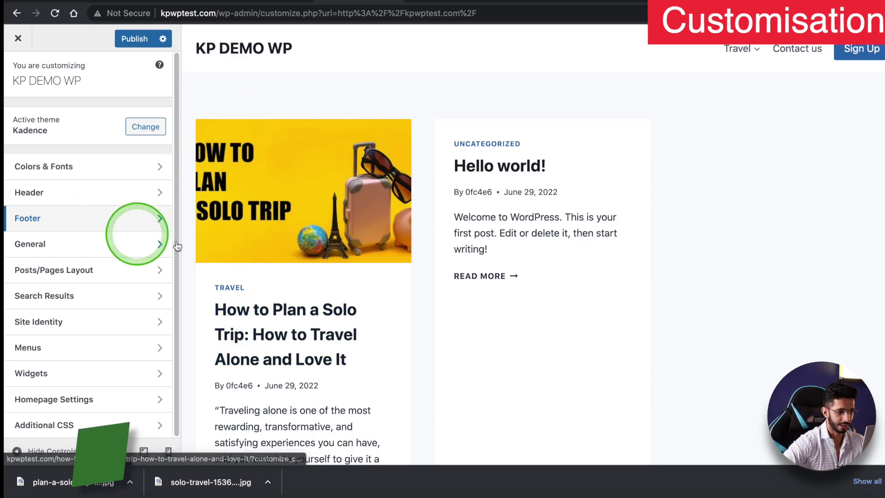
left_click(282, 314)
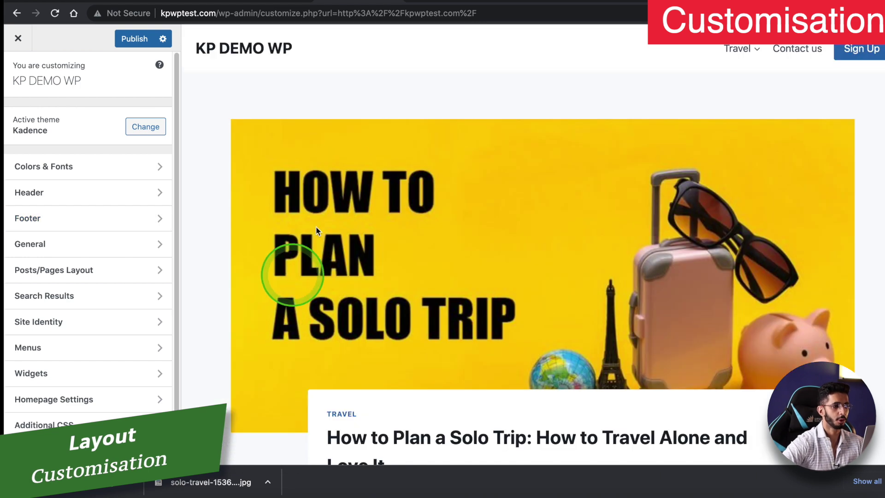
scroll(338, 258, "down", 10)
scroll(335, 257, "up", 10)
scroll(283, 271, "down", 3)
scroll(326, 217, "down", 8)
scroll(325, 217, "up", 6)
scroll(326, 217, "down", 2)
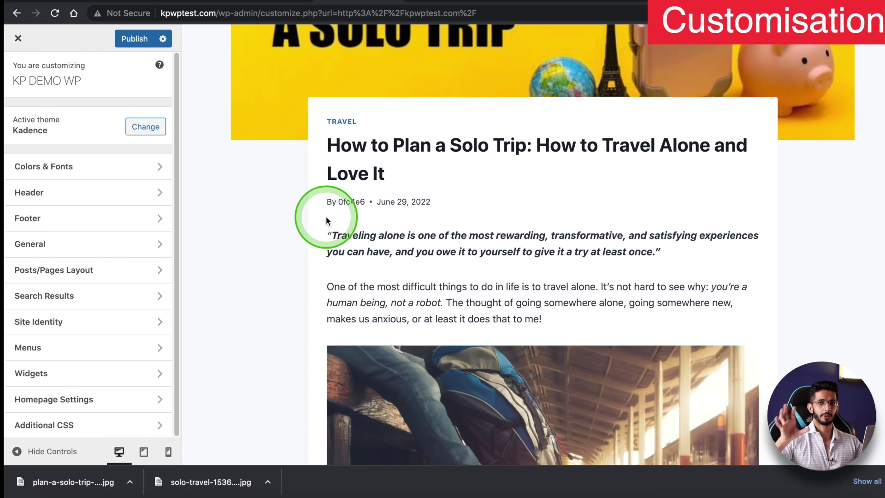
left_click(545, 322)
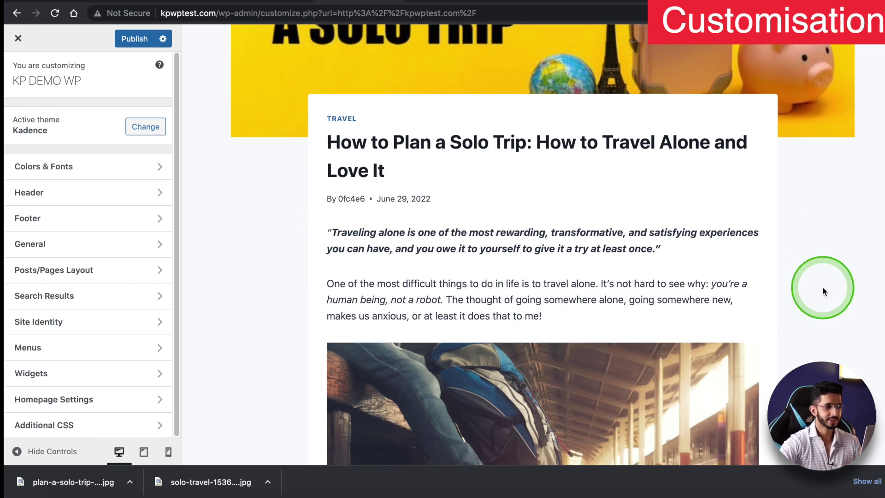
scroll(822, 286, "down", 3)
scroll(802, 253, "up", 1)
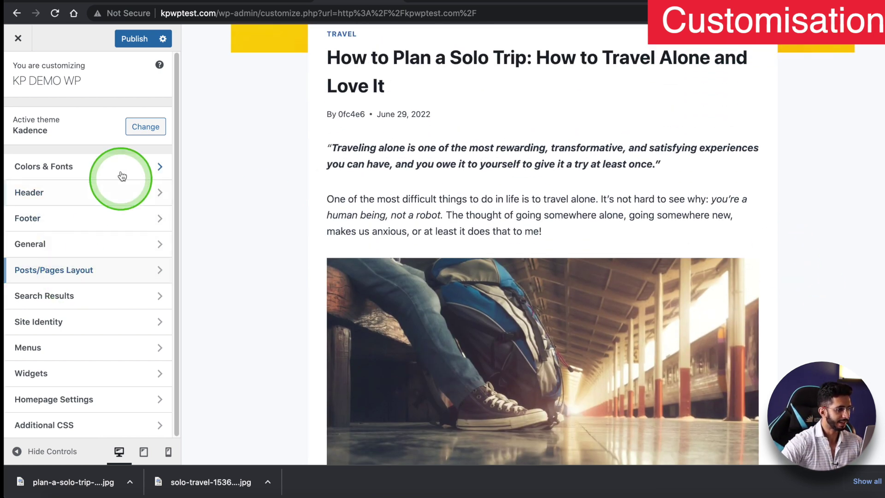
- Open the Single Post Layout settings and examine the Post Title layout, alignment and Title Elements options
left_click(101, 271)
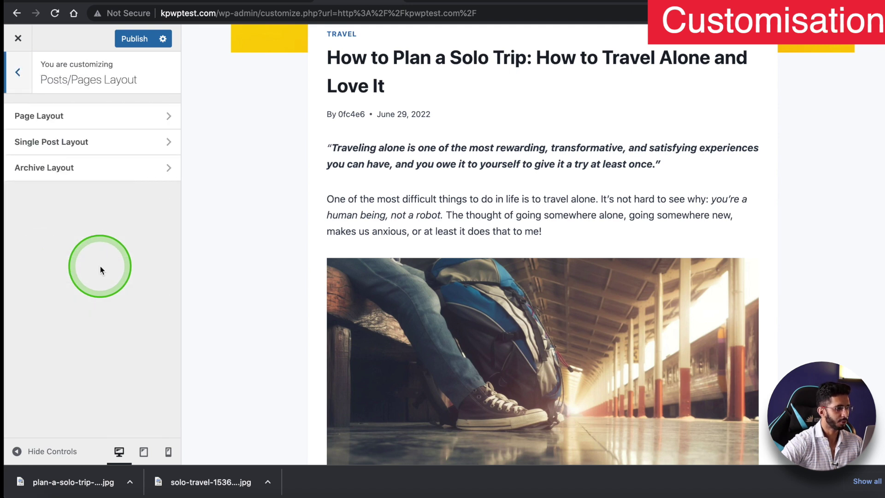
left_click(91, 142)
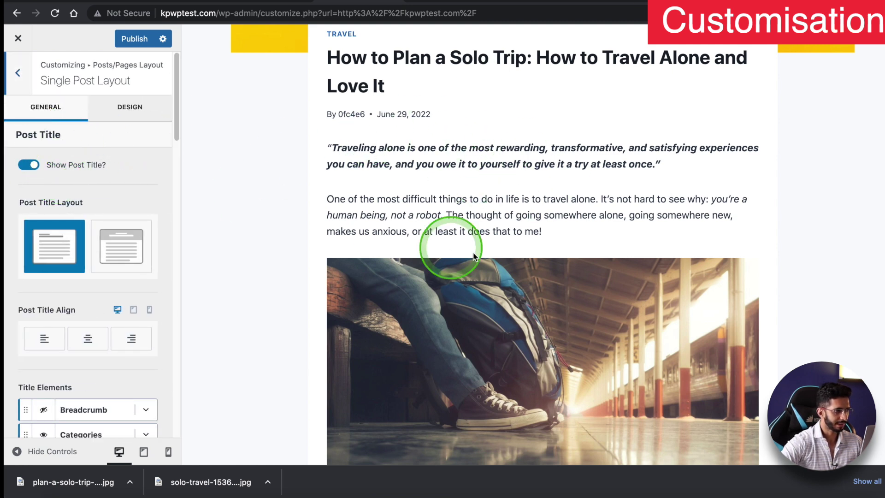
scroll(474, 256, "up", 8)
scroll(475, 256, "down", 6)
scroll(475, 256, "up", 3)
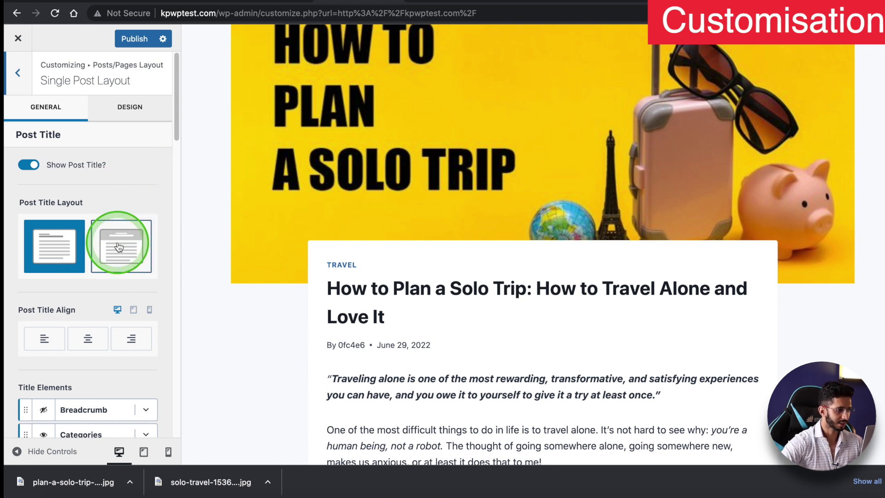
scroll(119, 247, "down", 3)
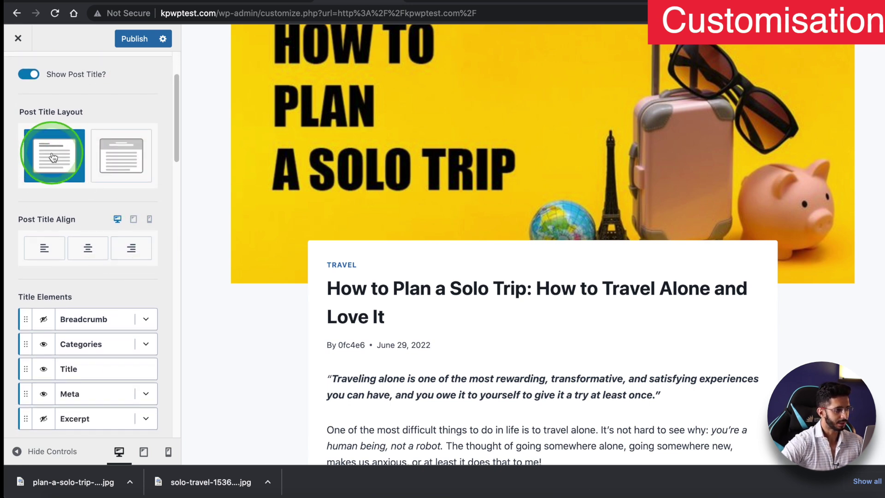
scroll(110, 206, "down", 5)
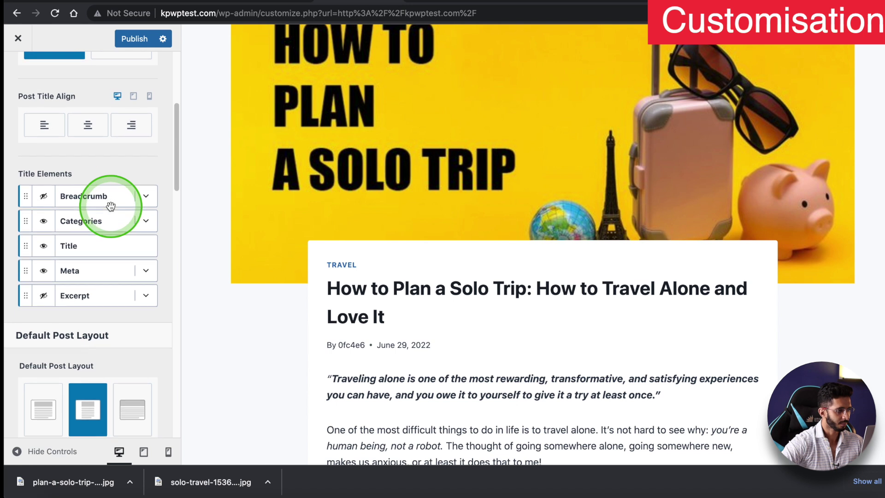
scroll(110, 206, "down", 4)
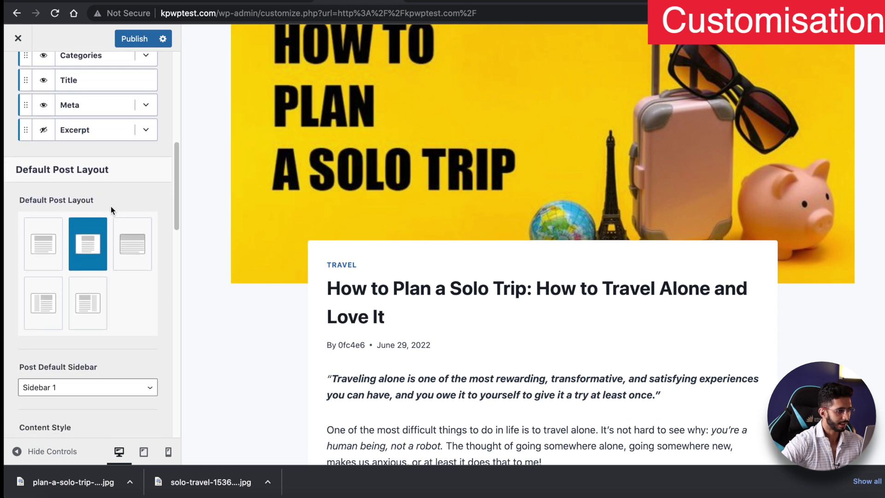
- Set the Default Post Layout to the right-sidebar option and check the post with its sidebar in the preview
left_click(90, 225)
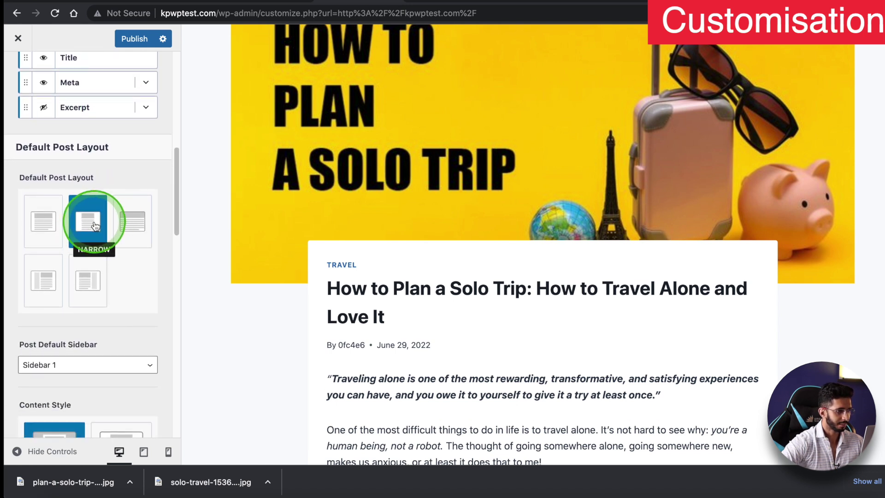
left_click(131, 224)
left_click(90, 286)
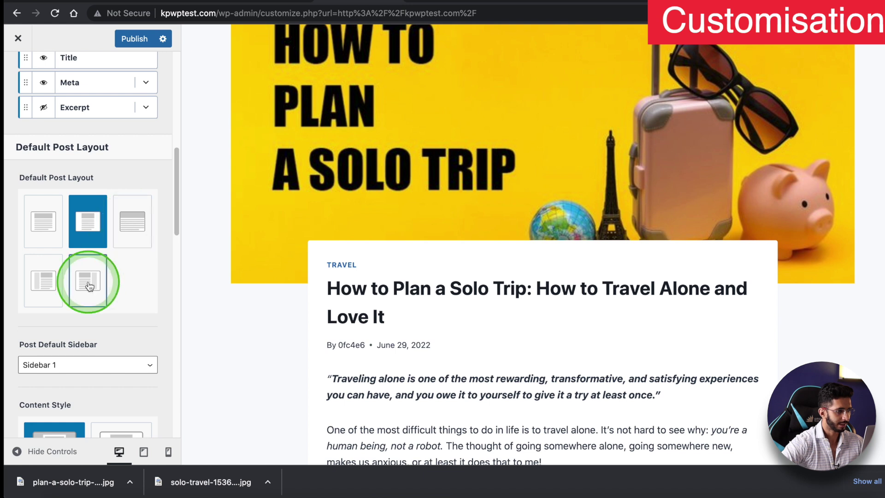
left_click(94, 276)
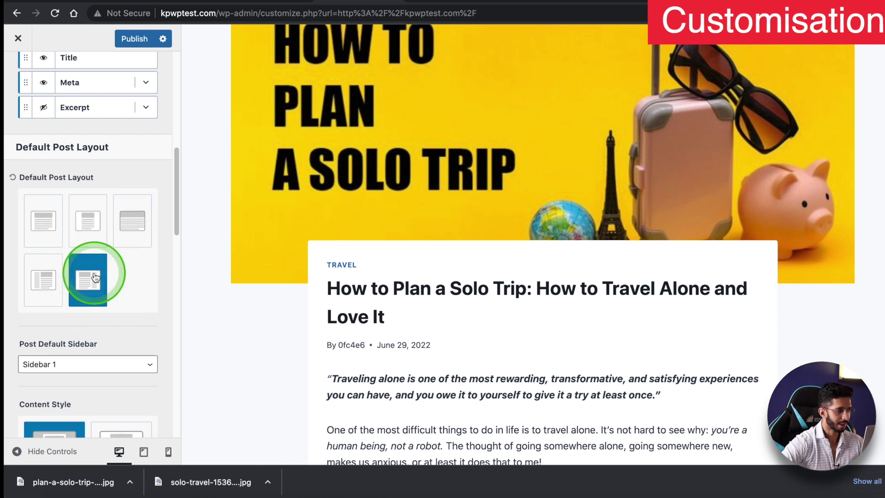
left_click(329, 243)
scroll(594, 252, "up", 2)
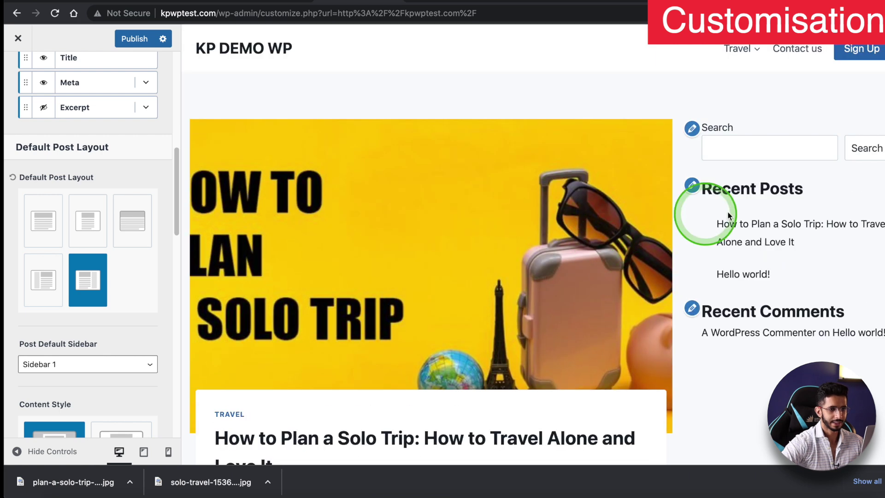
scroll(738, 211, "down", 9)
scroll(467, 216, "down", 5)
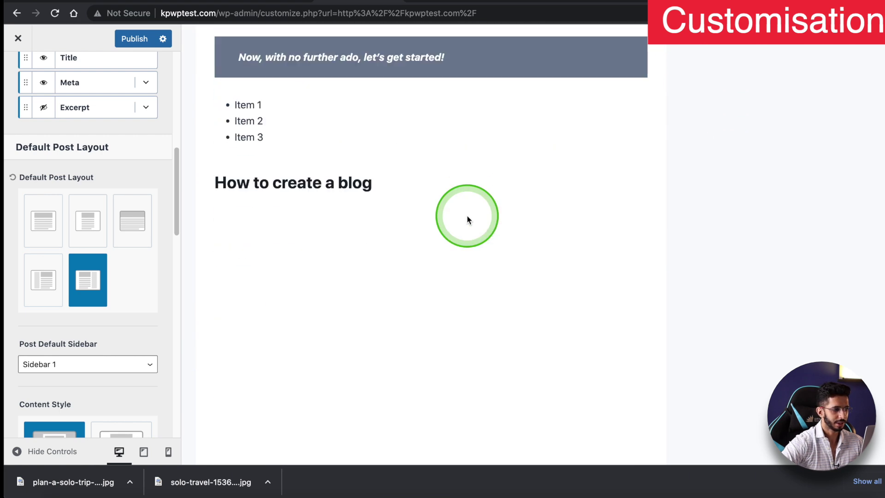
- Change the single post Content Style to the unboxed option
scroll(374, 223, "up", 15)
scroll(90, 261, "down", 4)
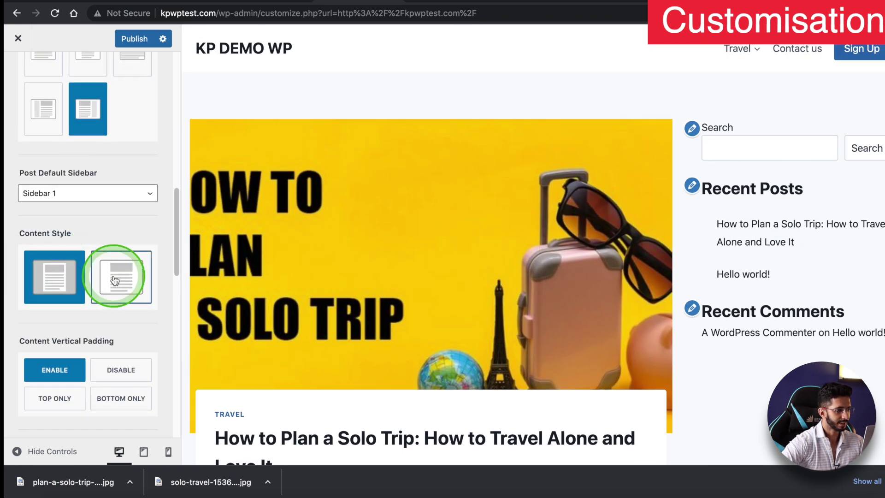
left_click(115, 279)
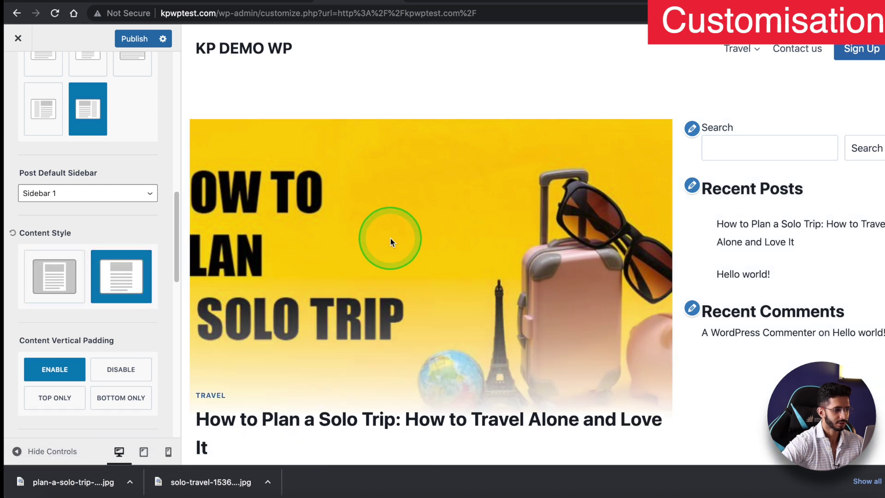
- Examine the solo trip post's featured image, title and sidebar in the live preview
scroll(390, 239, "down", 6)
scroll(388, 283, "up", 5)
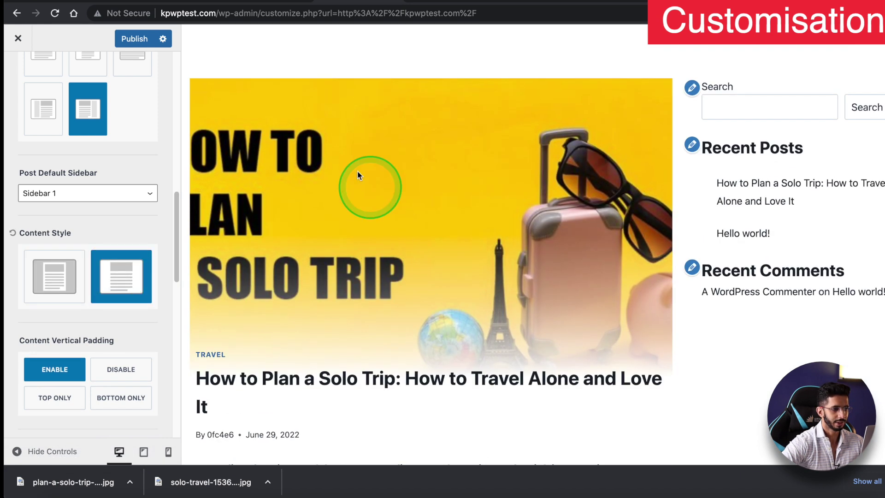
scroll(355, 173, "up", 2)
left_click(350, 170)
left_click(245, 362)
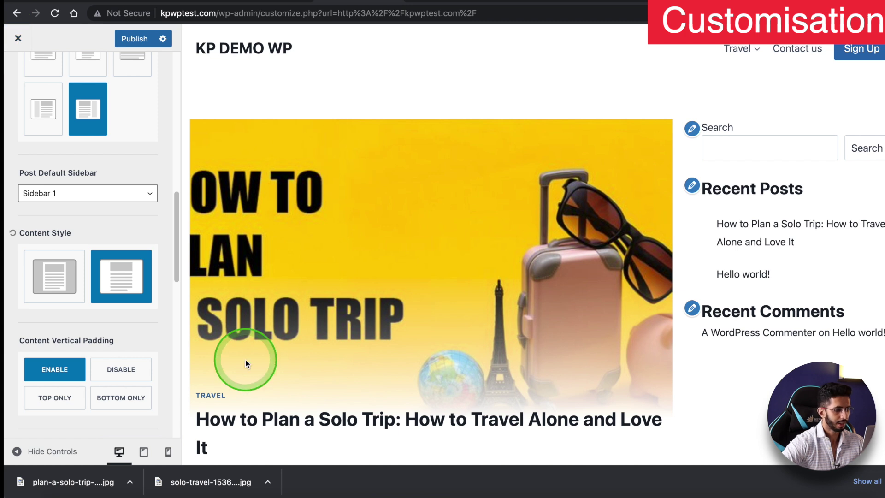
- Check the solo trip post at the tablet and mobile preview sizes and return to the desktop view
left_click(143, 452)
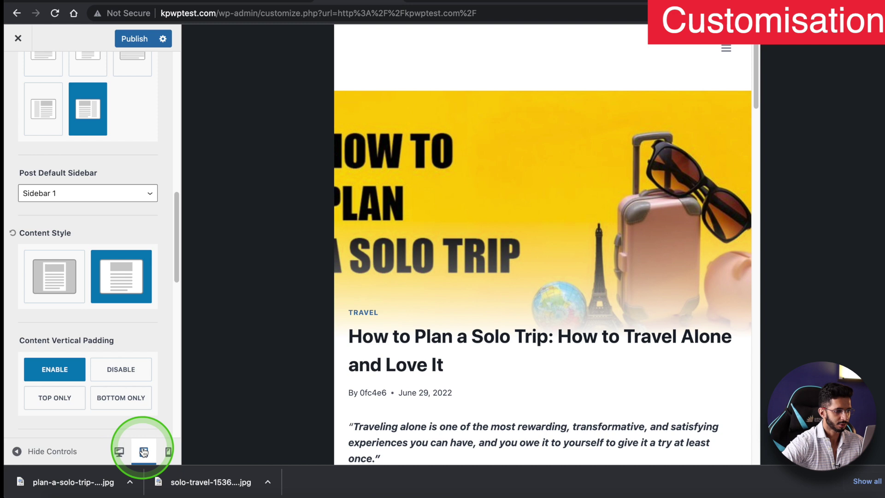
left_click(170, 451)
left_click(121, 453)
scroll(524, 223, "down", 8)
scroll(524, 223, "up", 8)
- Try the Above option for the single post's Featured Image Position and switch it back to Behind
scroll(10, 298, "down", 5)
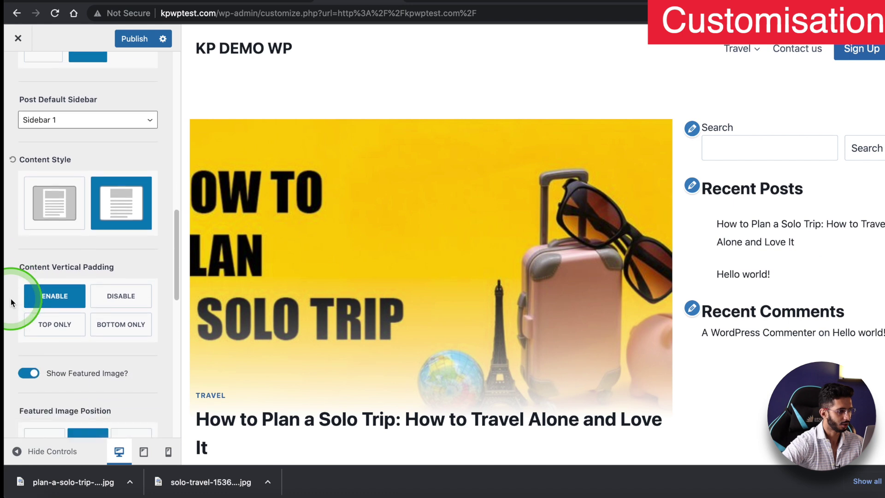
scroll(73, 285, "down", 3)
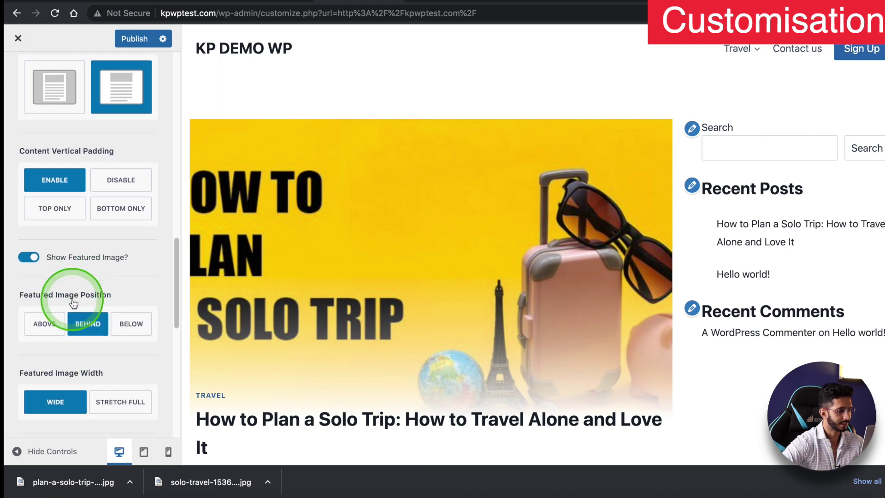
left_click(55, 300)
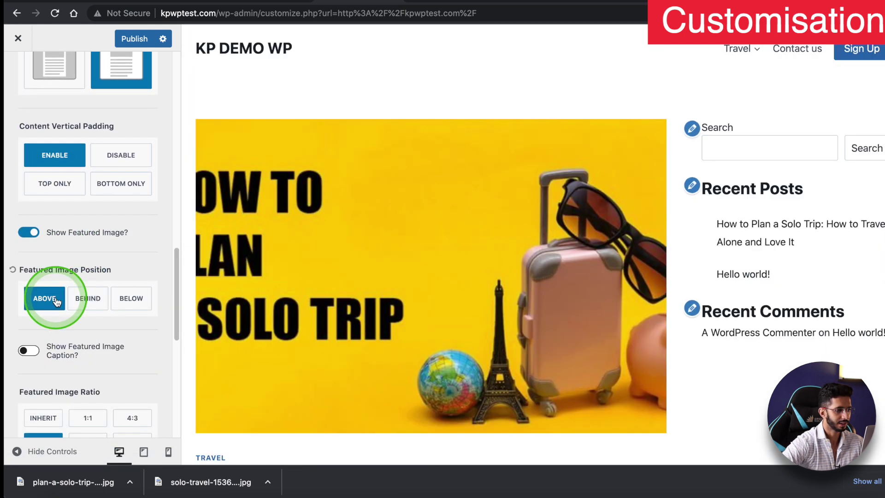
left_click(81, 298)
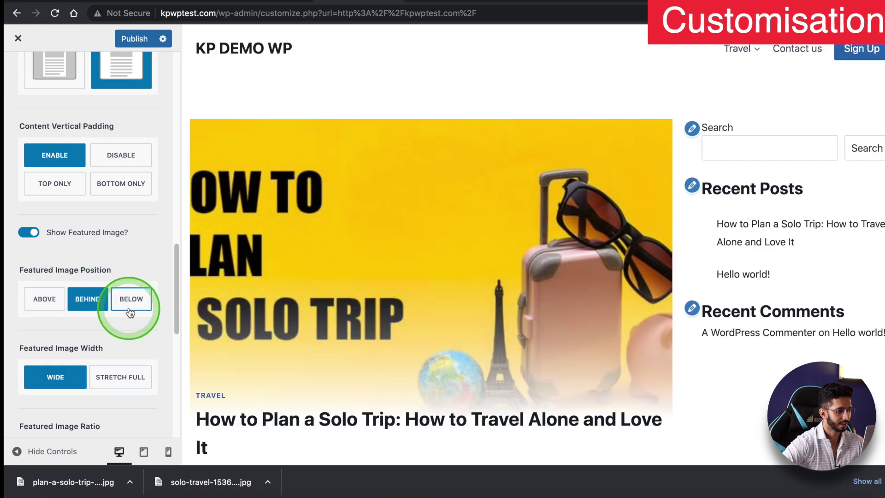
scroll(115, 318, "down", 1)
- Try the Stretch Full option for the Featured Image Width and switch it back to Wide
scroll(103, 336, "down", 1)
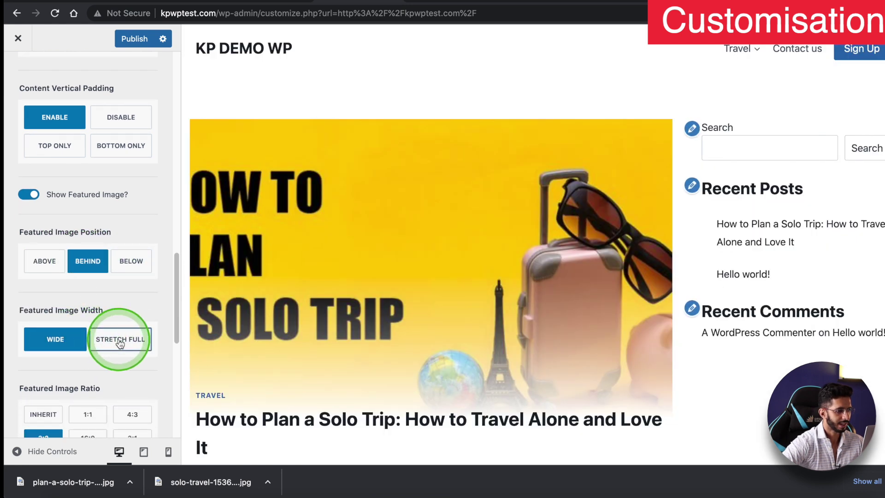
left_click(120, 343)
left_click(68, 344)
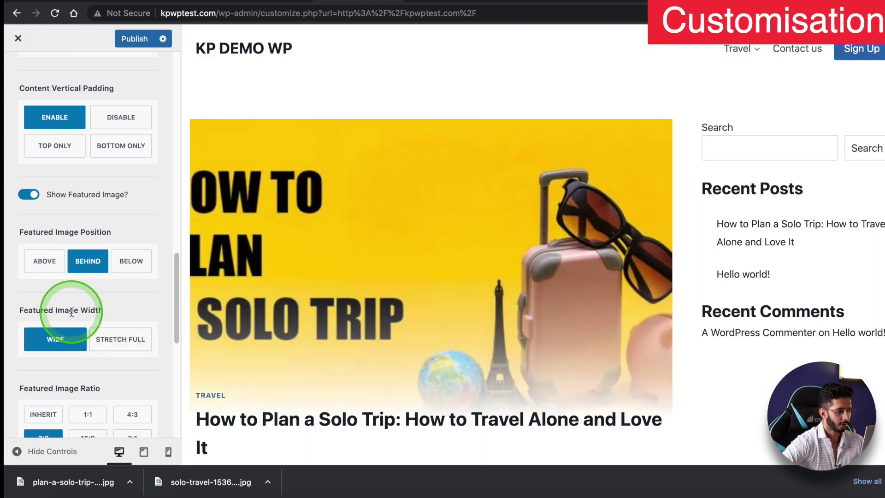
scroll(92, 323, "down", 1)
left_click(310, 273)
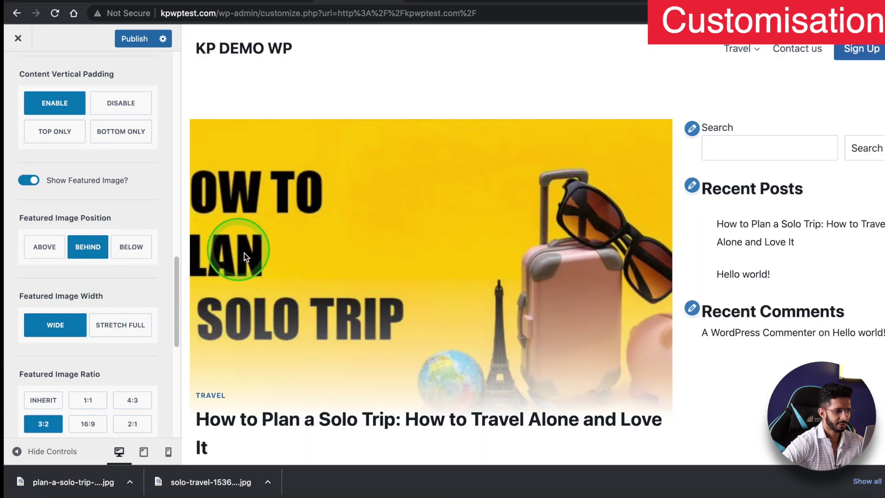
- Set the single post's Featured Image Ratio to Inherit and check the image and sidebar in the preview
scroll(350, 248, "down", 5)
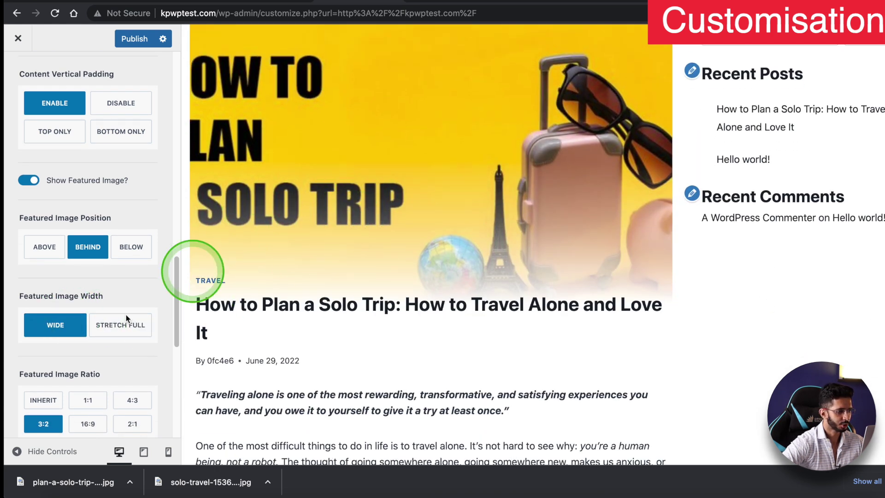
scroll(43, 377, "down", 3)
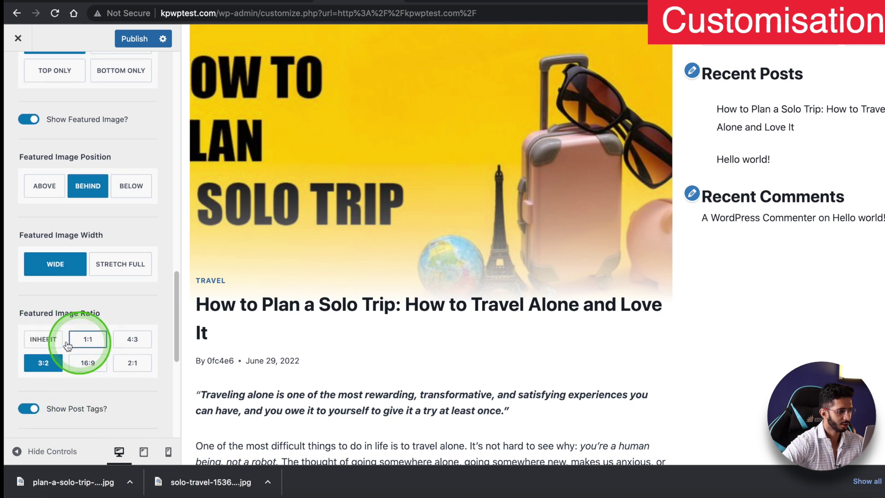
left_click(34, 341)
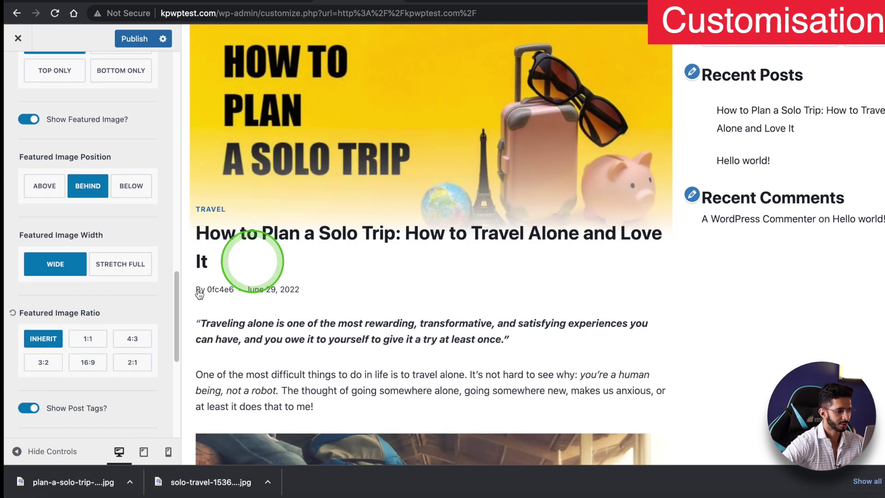
scroll(367, 201, "up", 5)
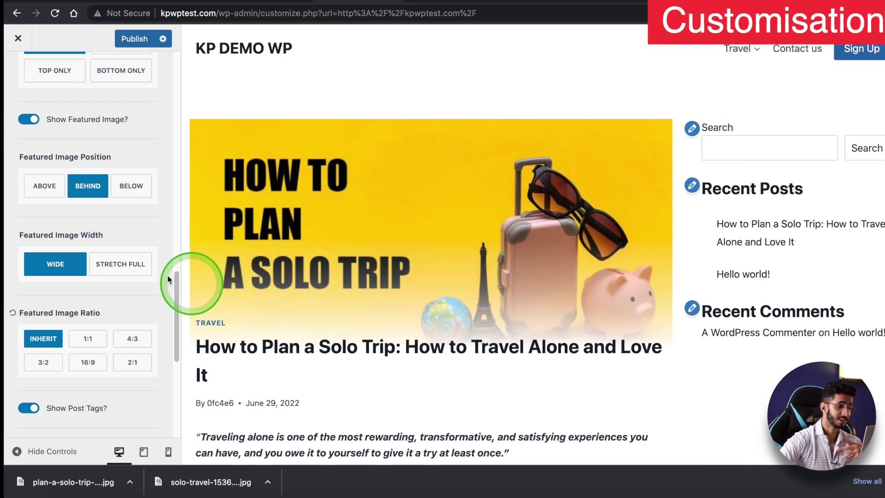
scroll(145, 267, "down", 5)
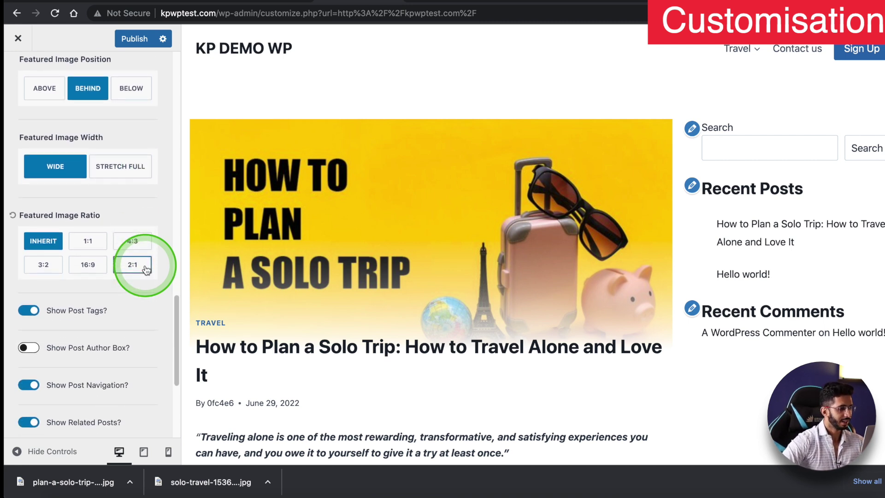
scroll(255, 304, "down", 10)
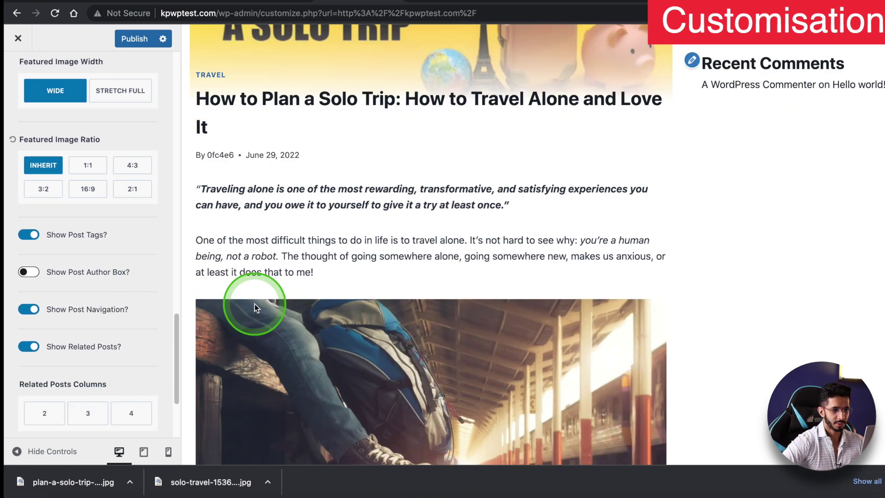
scroll(254, 304, "up", 10)
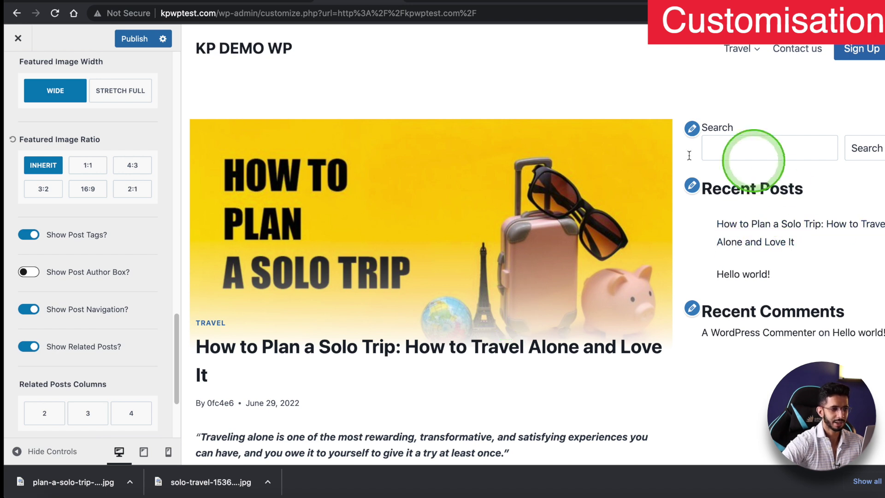
scroll(359, 255, "down", 1)
scroll(277, 286, "up", 1)
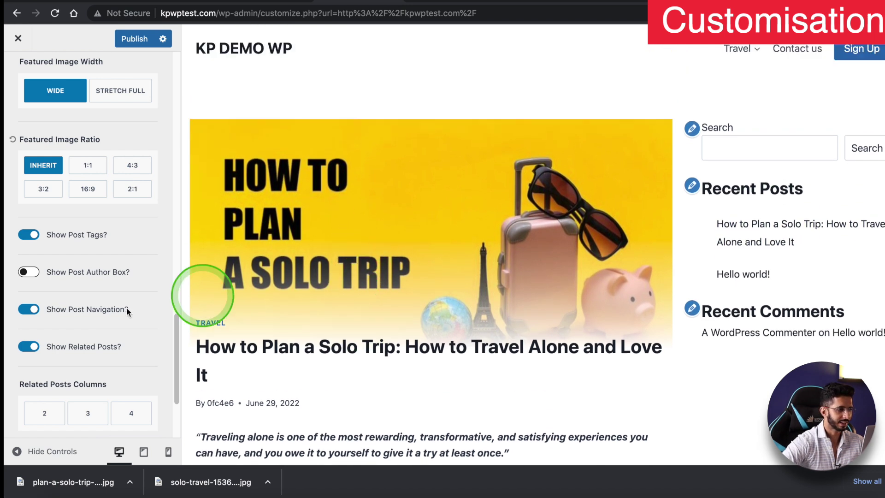
- Set the single post Content Style to the boxed option, check it in the preview and publish the customizations
scroll(126, 307, "up", 7)
scroll(69, 312, "up", 1)
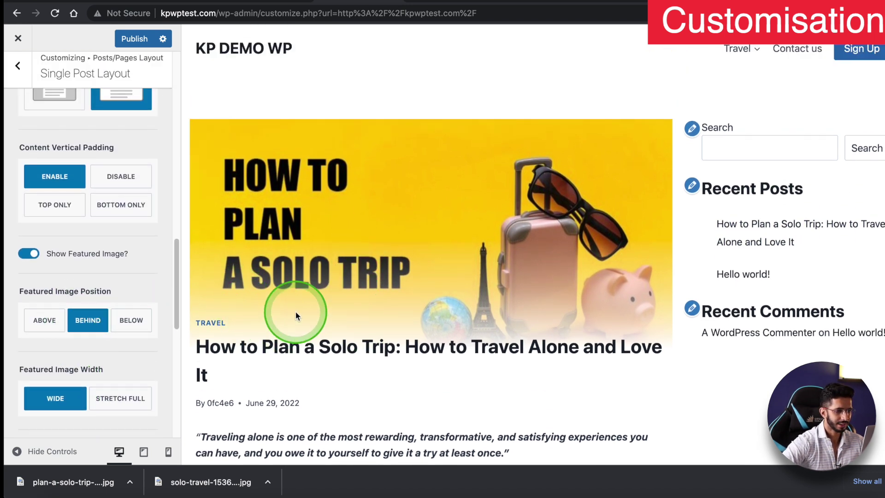
scroll(98, 342, "up", 6)
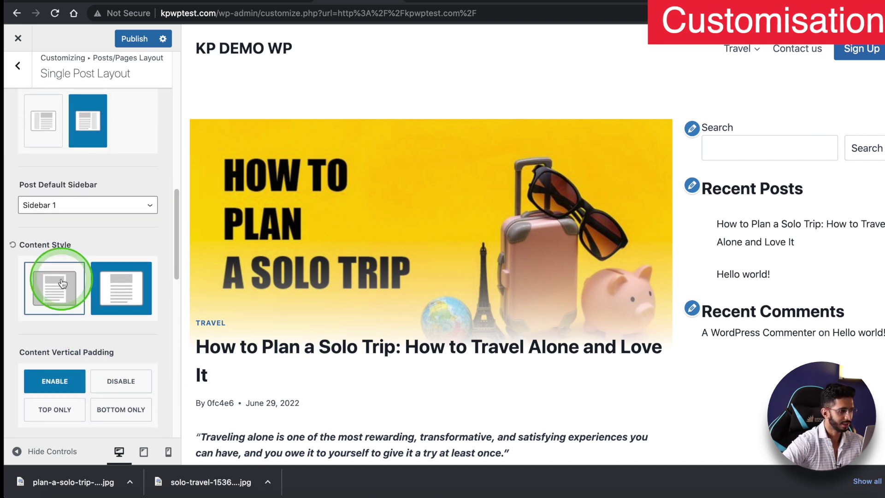
left_click(62, 283)
scroll(388, 300, "down", 10)
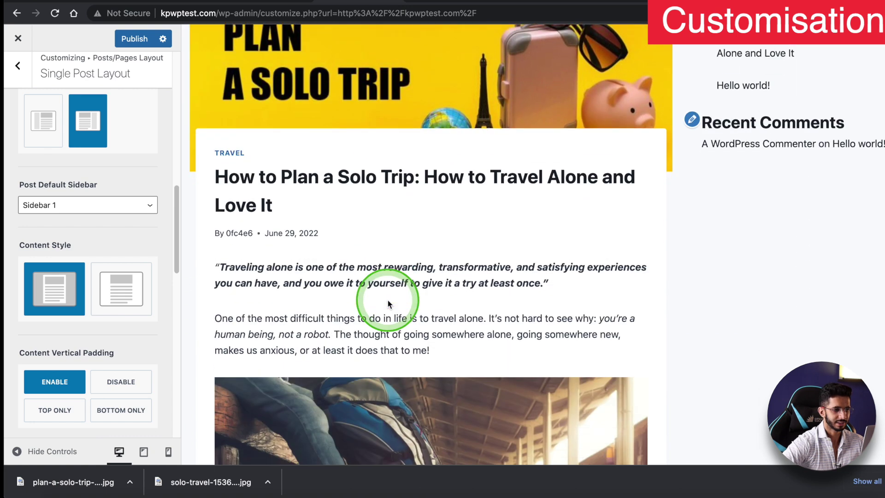
scroll(388, 300, "up", 10)
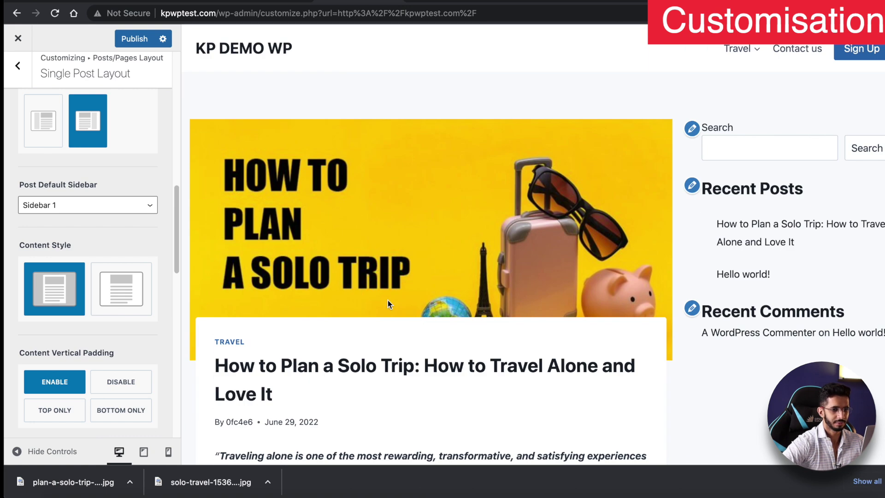
left_click(129, 37)
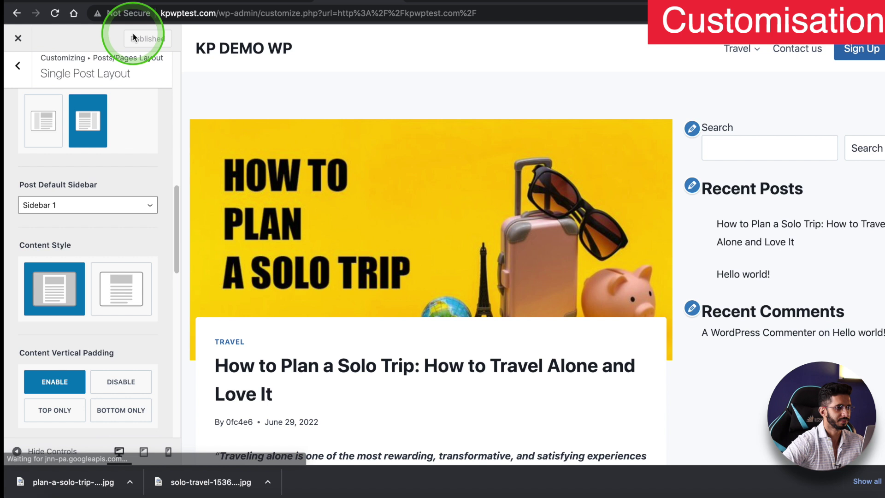
- Review the live site's header button and footer social icons, and open the solo trip post to check its layout
left_click(434, 1)
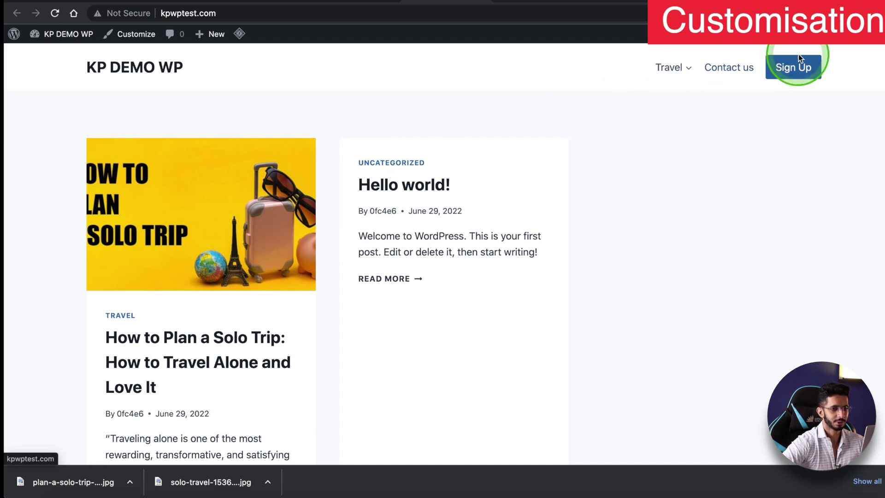
scroll(801, 74, "down", 15)
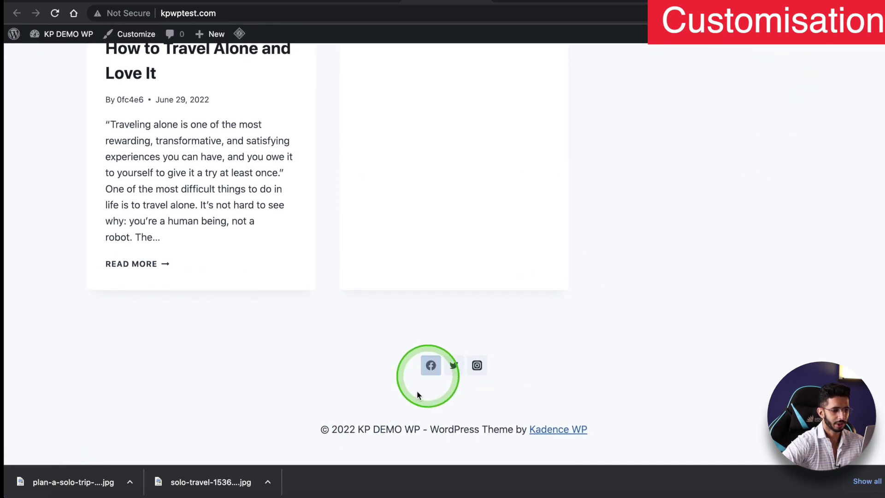
scroll(487, 407, "up", 15)
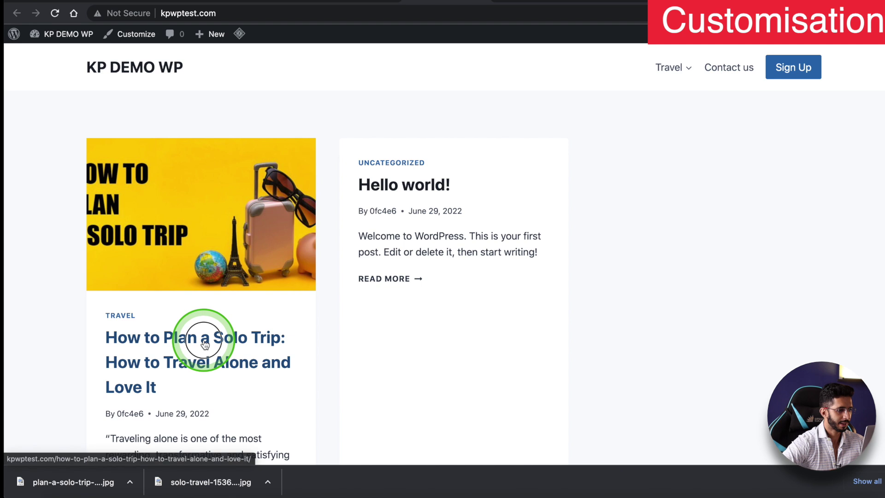
left_click(205, 344)
scroll(308, 272, "down", 20)
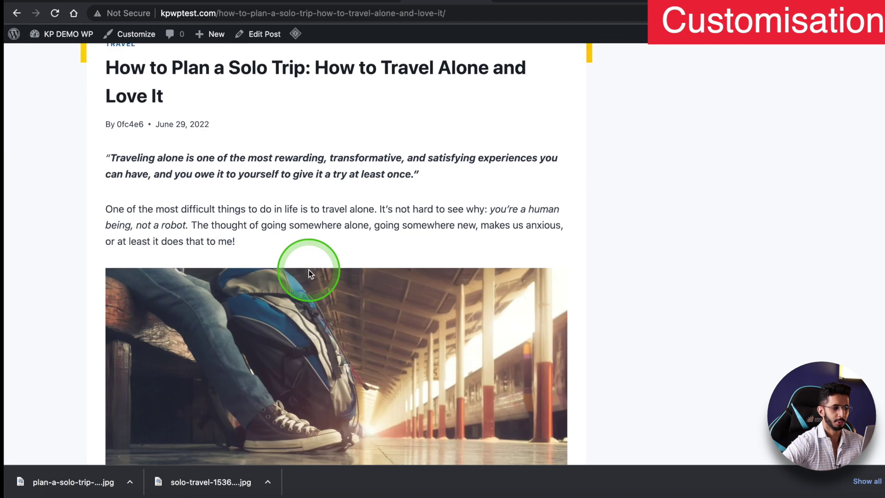
scroll(309, 269, "up", 20)
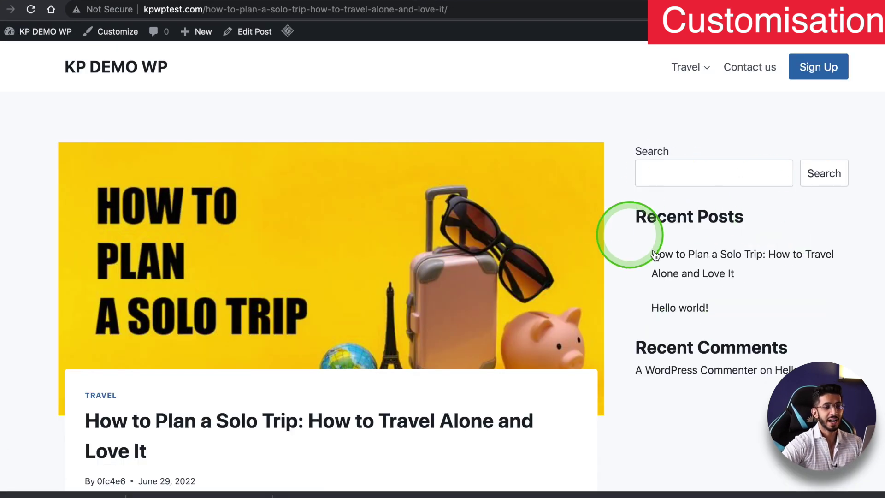
scroll(798, 243, "down", 6)
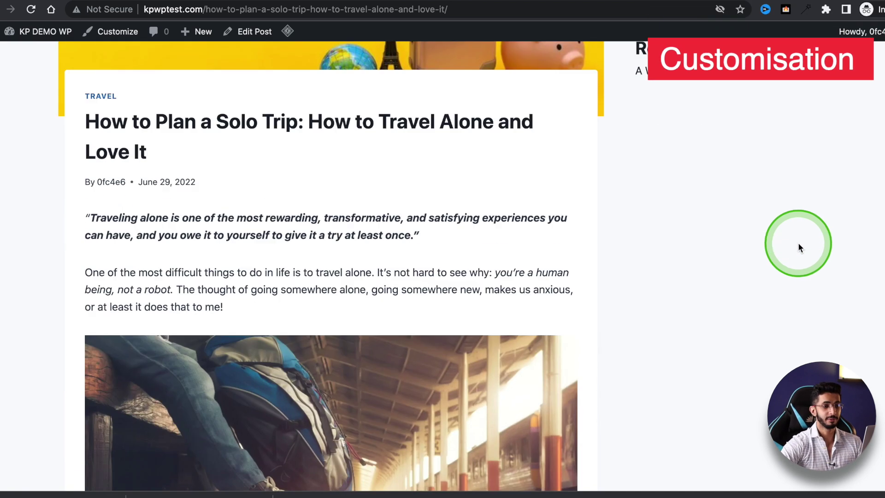
scroll(798, 242, "up", 6)
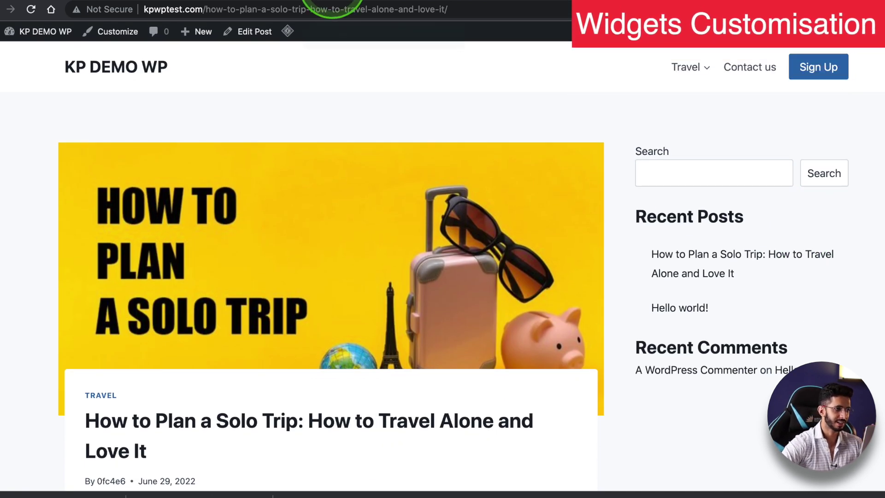
- Go back to the WordPress dashboard, open the Appearance Widgets page and dismiss the block widgets welcome dialog
left_click(336, 1)
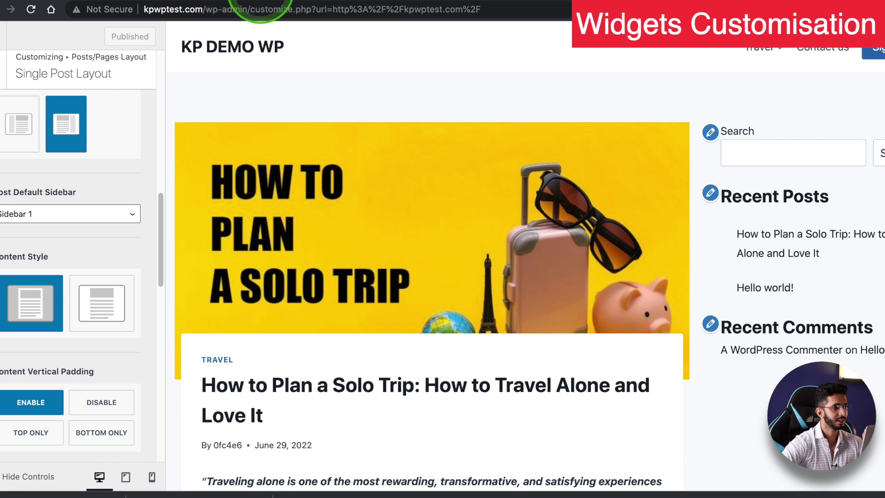
left_click(256, 2)
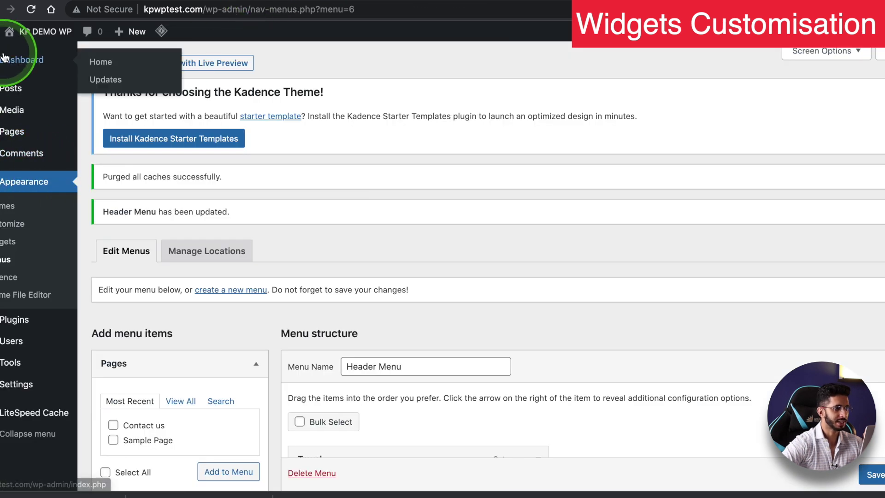
left_click(4, 56)
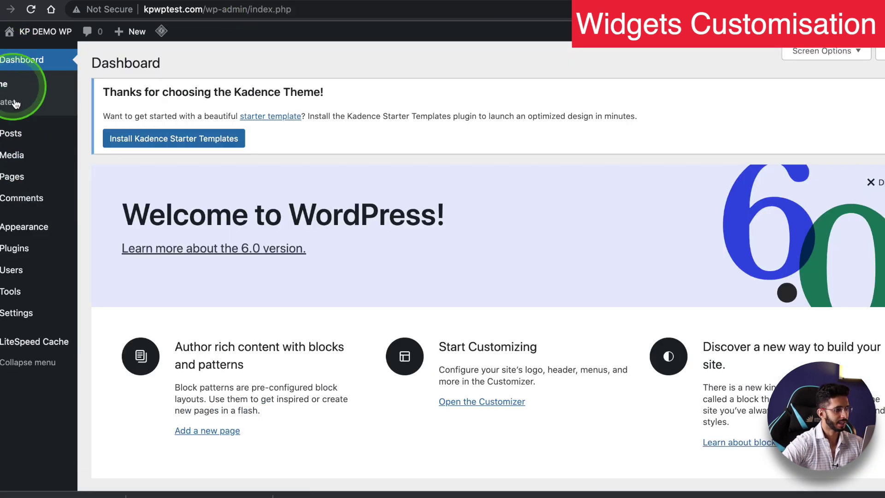
mouse_move(19, 231)
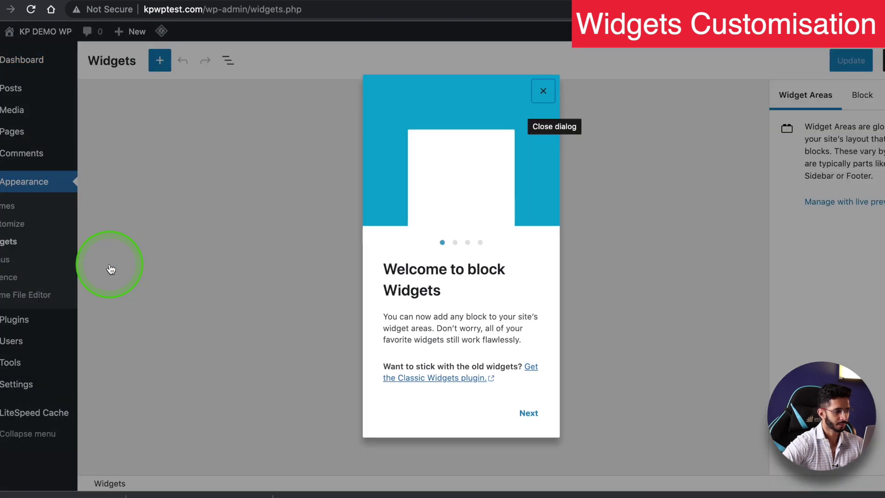
left_click(544, 91)
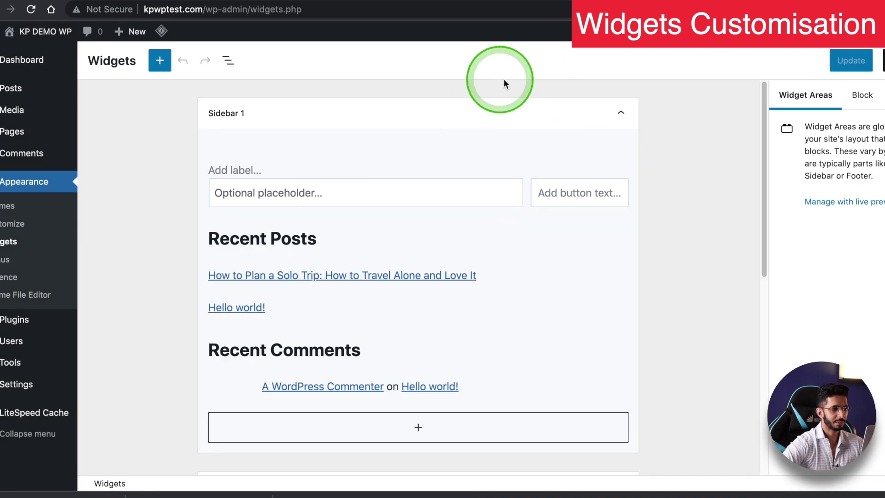
- Collapse Sidebar 1 to view the list of widget areas, reopen it and look through its existing widgets
left_click(543, 109)
left_click(502, 156)
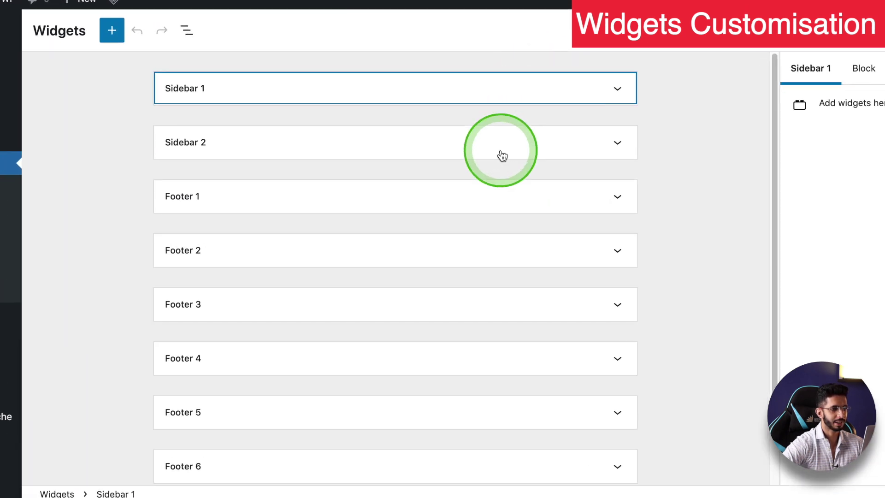
left_click(502, 156)
left_click(475, 92)
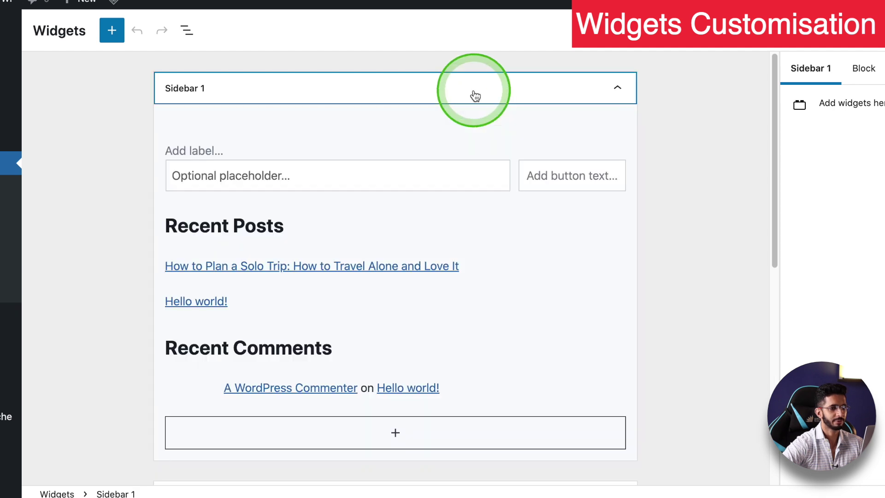
scroll(353, 229, "down", 3)
scroll(353, 229, "up", 3)
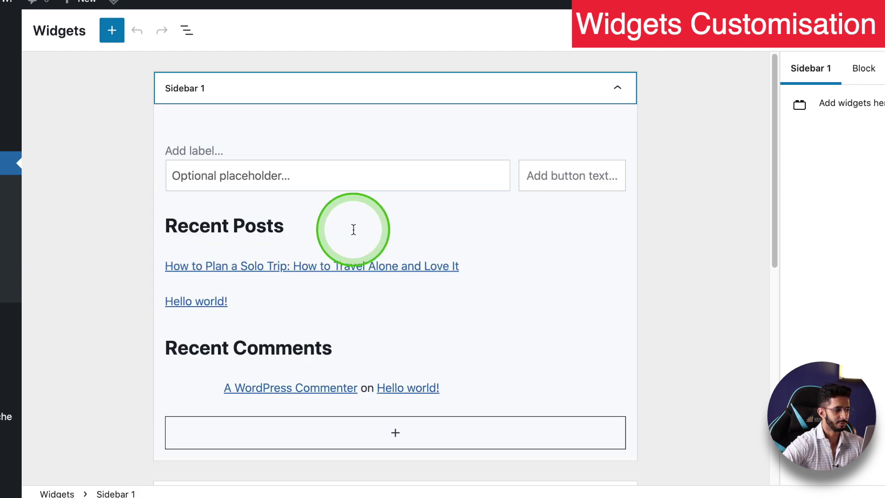
scroll(291, 208, "down", 3)
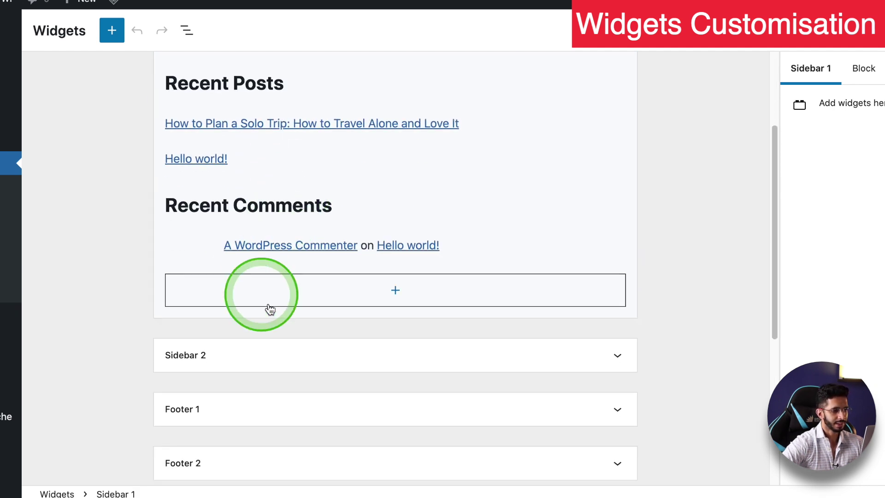
- Browse all blocks and insert a Social Icons block at the end of Sidebar 1
left_click(379, 283)
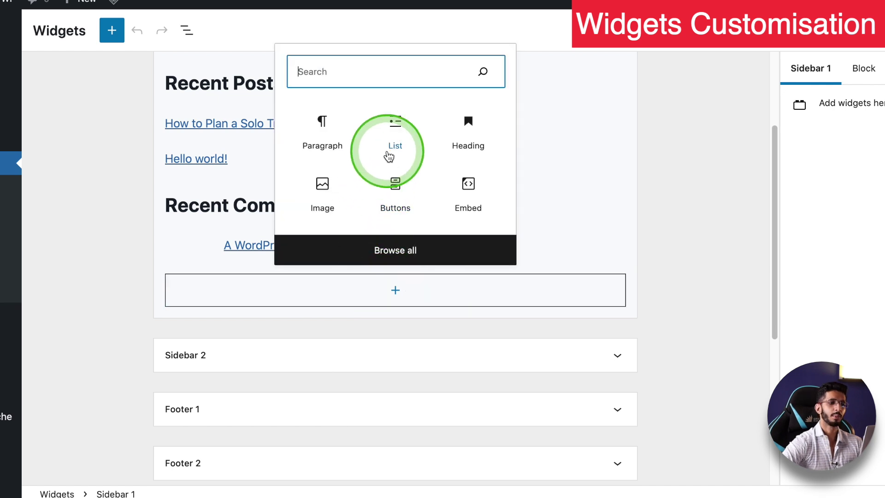
left_click(375, 252)
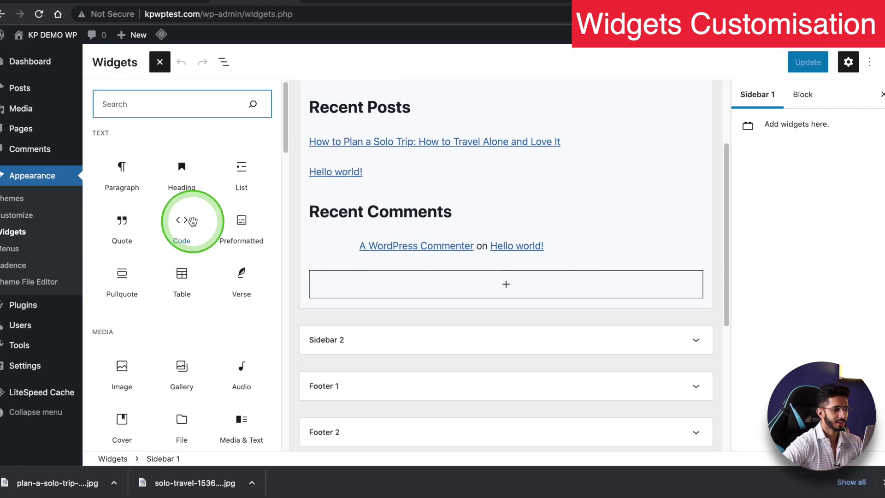
scroll(193, 221, "down", 15)
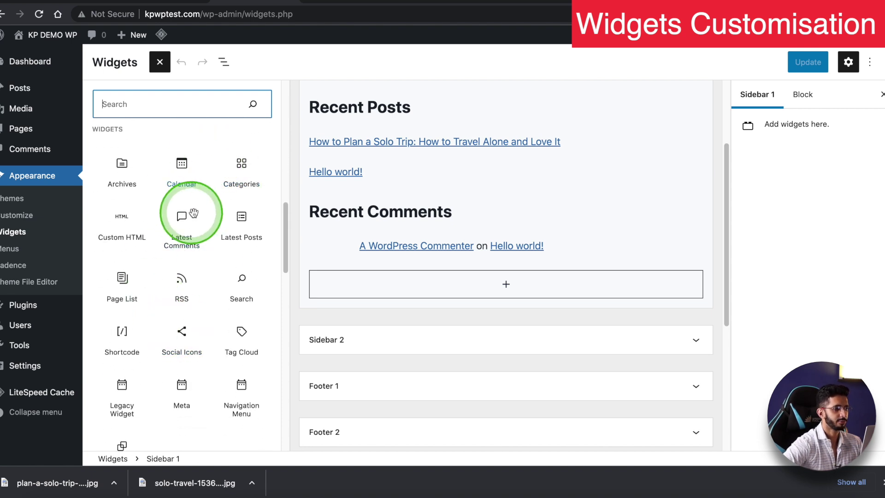
scroll(162, 264, "down", 1)
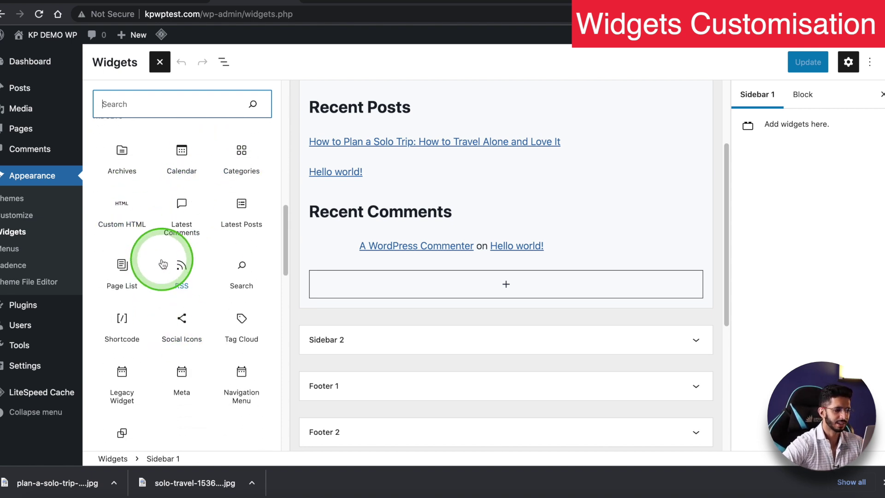
scroll(163, 264, "down", 5)
scroll(161, 367, "up", 3)
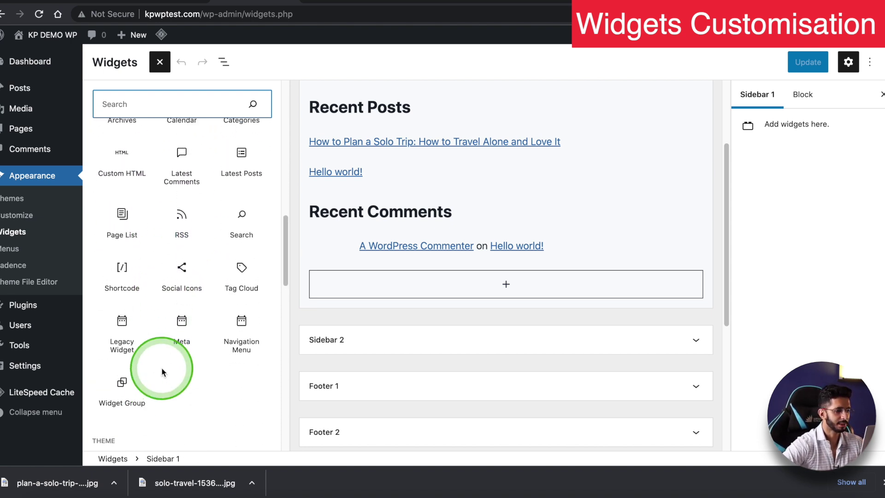
left_click_drag(178, 283, 185, 274)
left_click(185, 274)
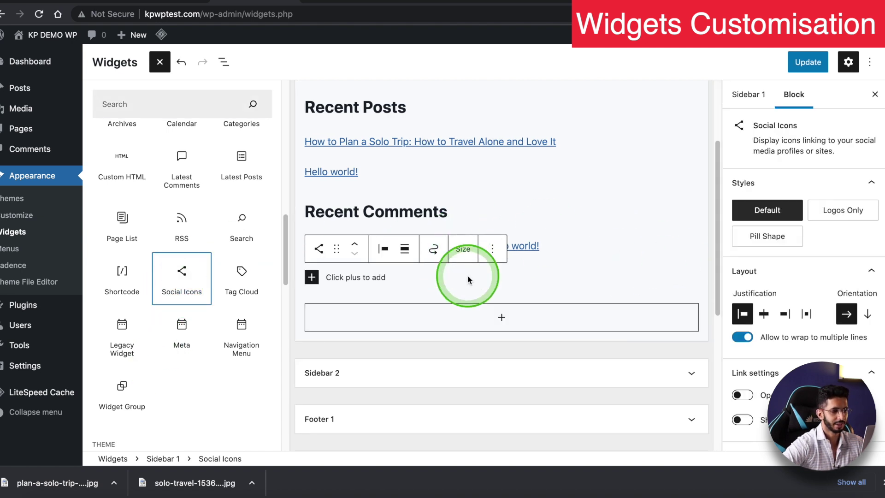
left_click(392, 276)
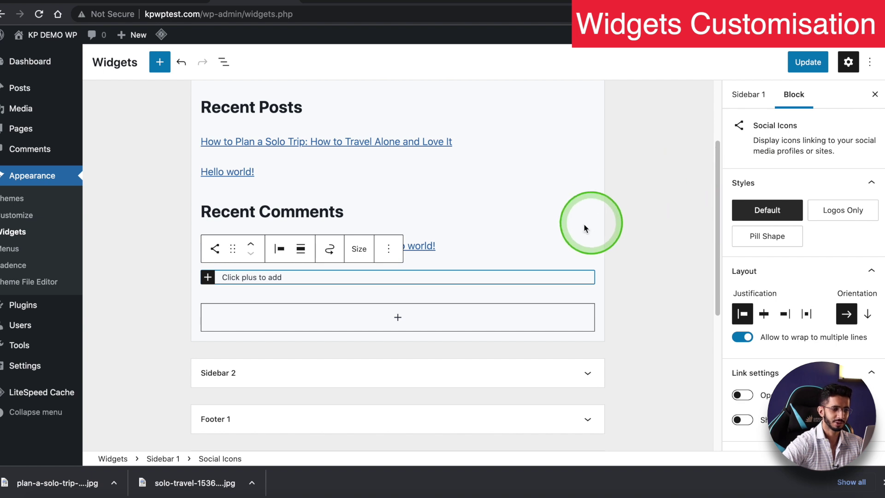
- Add a Facebook icon and an Instagram icon to the Social Icons block
left_click(208, 279)
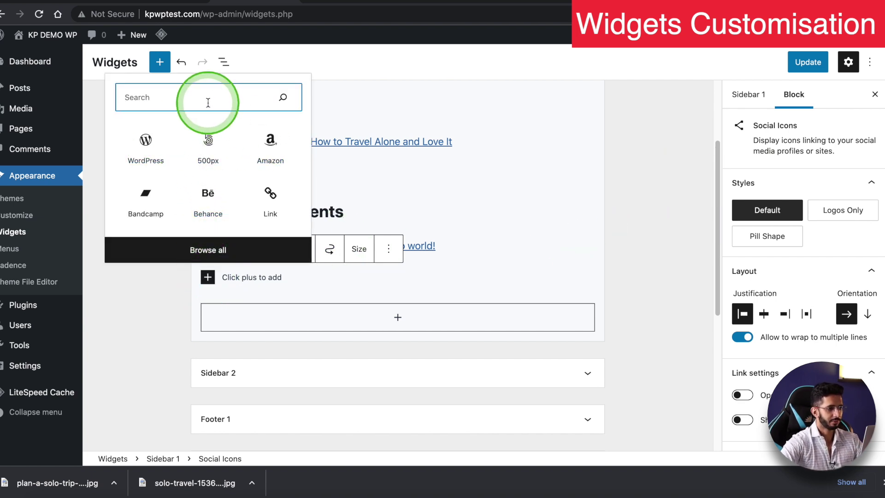
type("face")
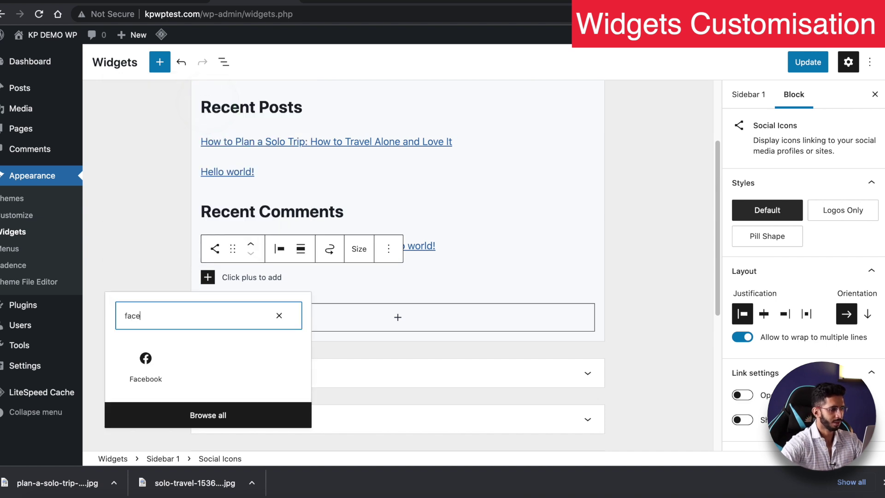
left_click(145, 362)
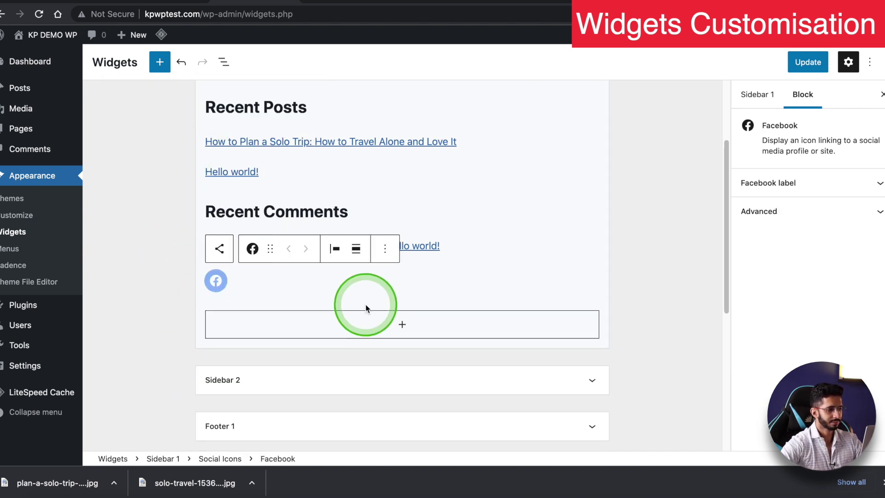
left_click(247, 276)
left_click(236, 281)
left_click(236, 281)
left_click(236, 280)
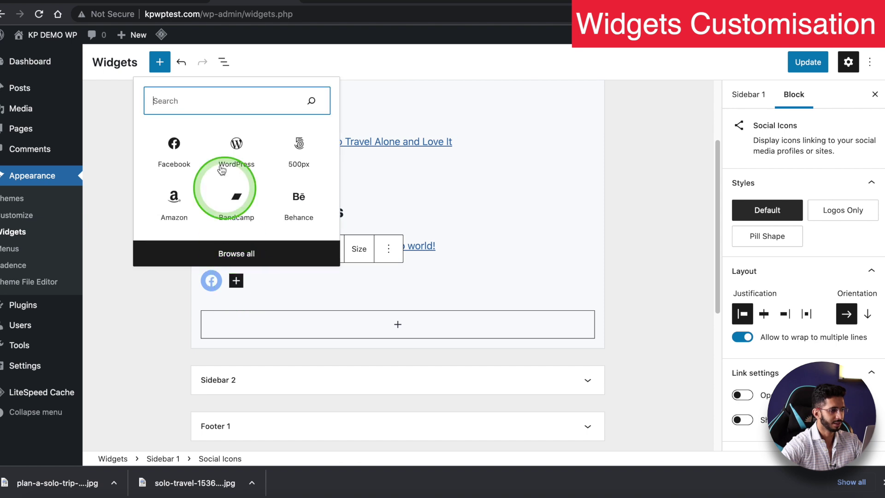
type("inst")
left_click(174, 366)
left_click(381, 281)
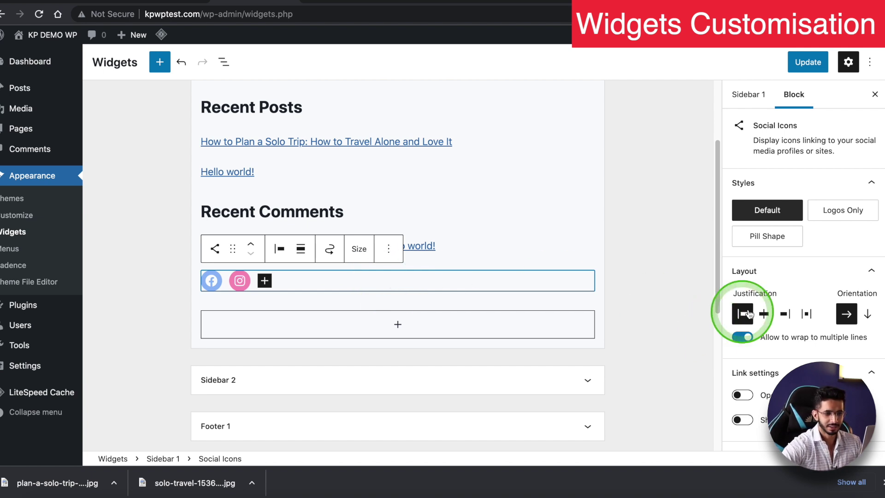
- Center the social icons and move their block up to directly below the search block in Sidebar 1
left_click(763, 313)
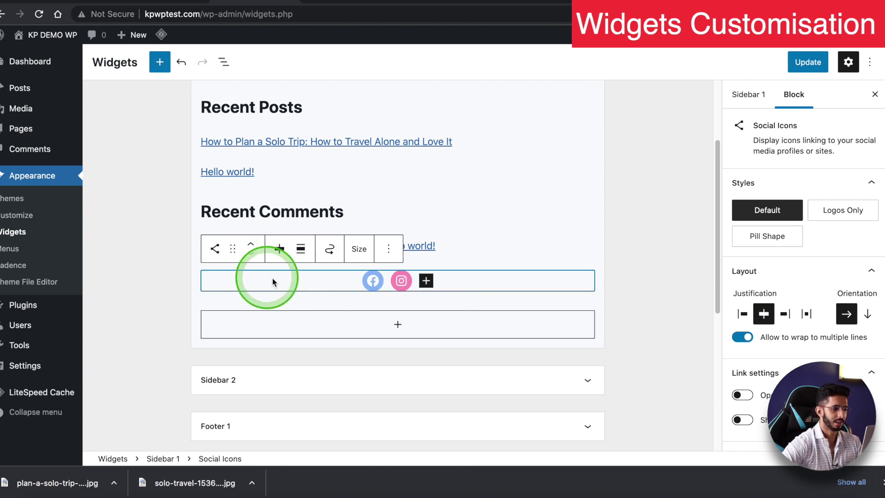
left_click(250, 248)
left_click(251, 248)
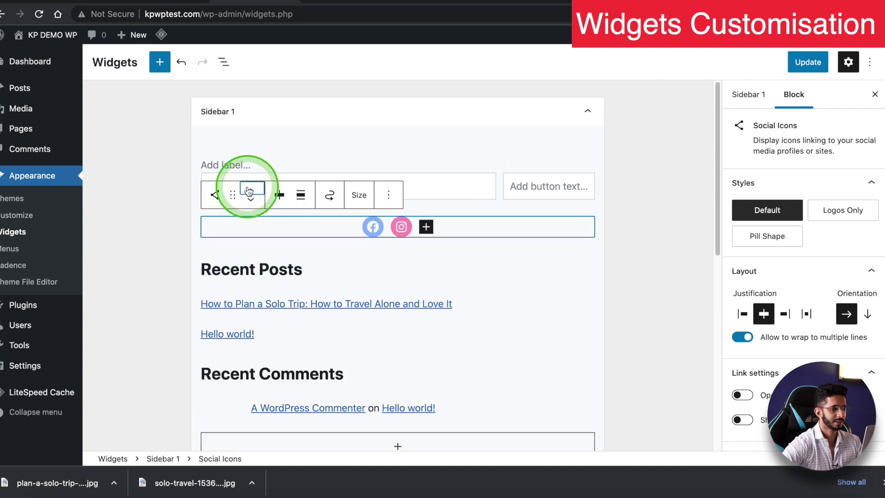
left_click(407, 228)
left_click(407, 228)
left_click(401, 257)
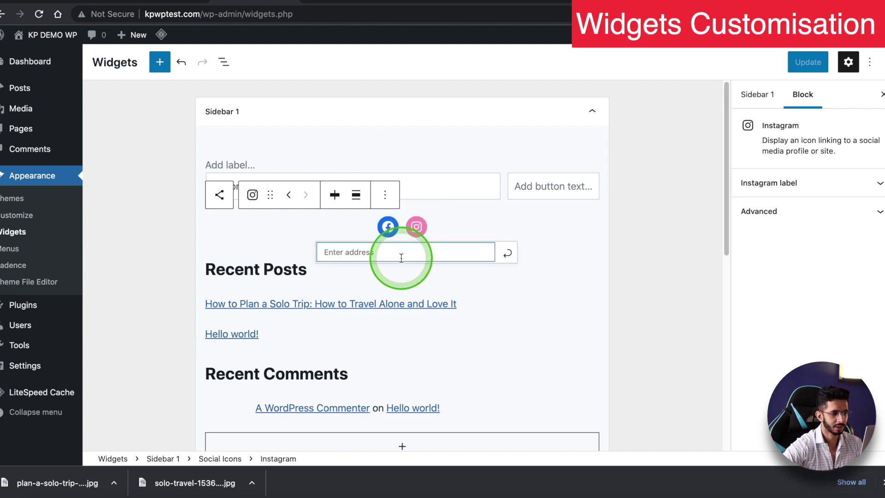
type("https://k")
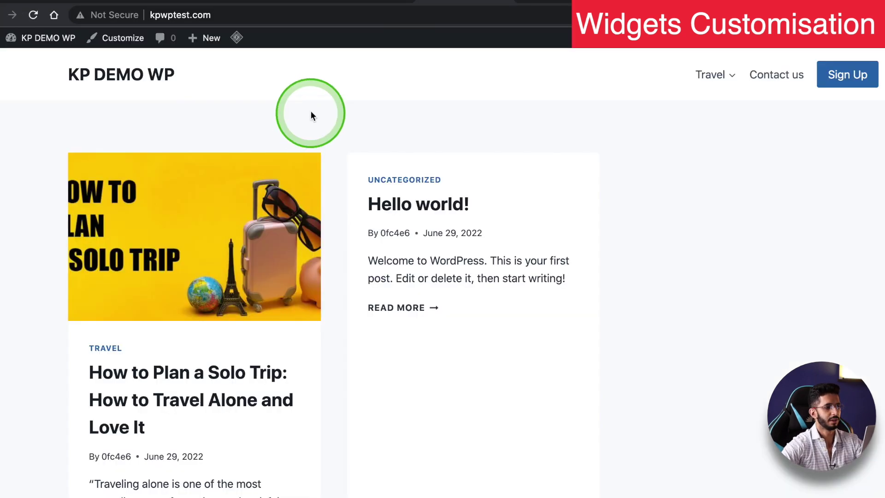
- Open the solo trip post on the live site and reload it with ?b added to its address to check the sidebar's social icons
left_click(160, 365)
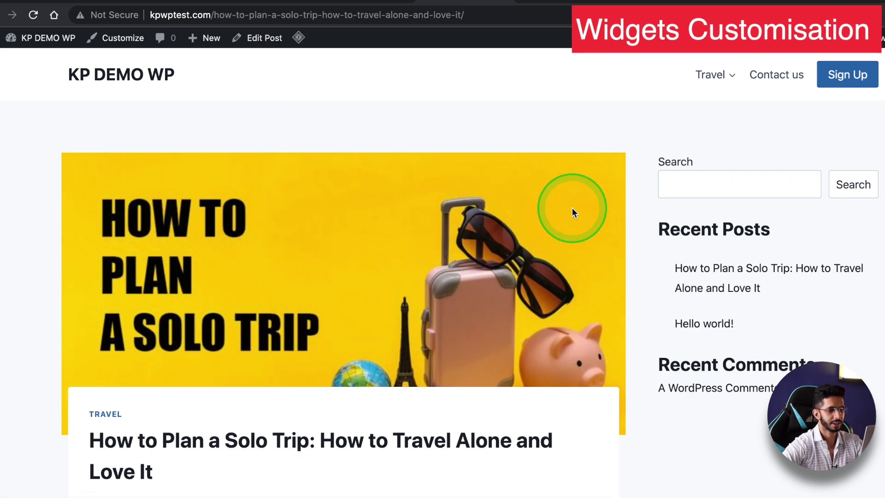
left_click(537, 14)
type("?b")
key("Return")
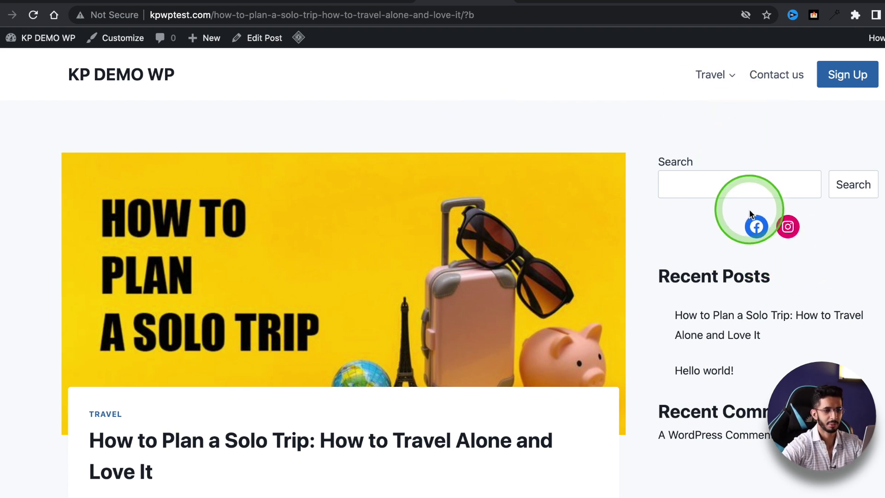
scroll(651, 159, "down", 1)
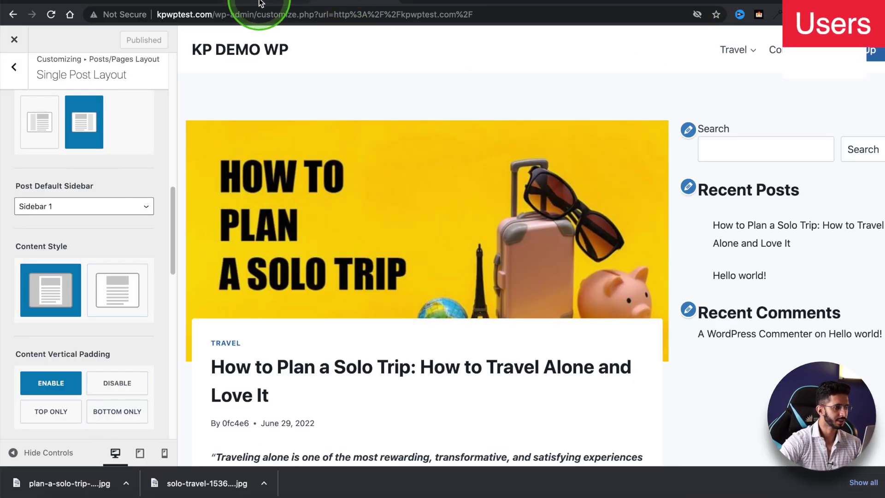
- Return to the WordPress dashboard, list all users and open the administrator account for editing
left_click(261, 3)
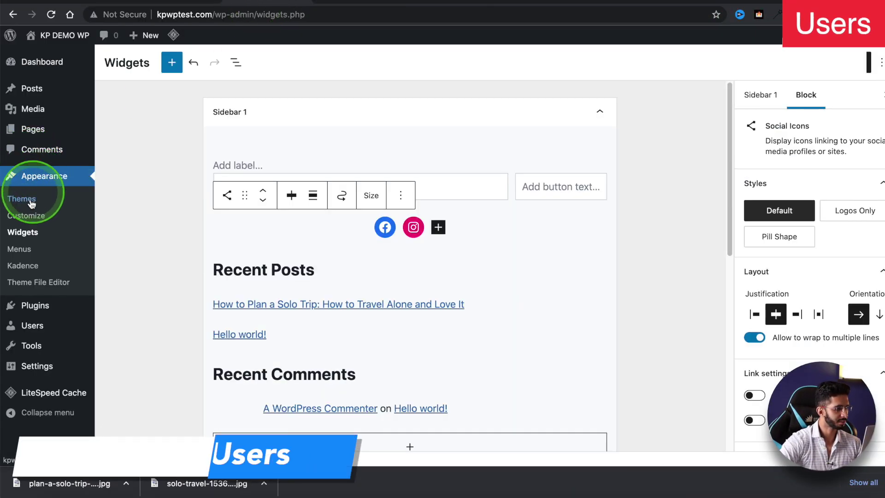
mouse_move(24, 329)
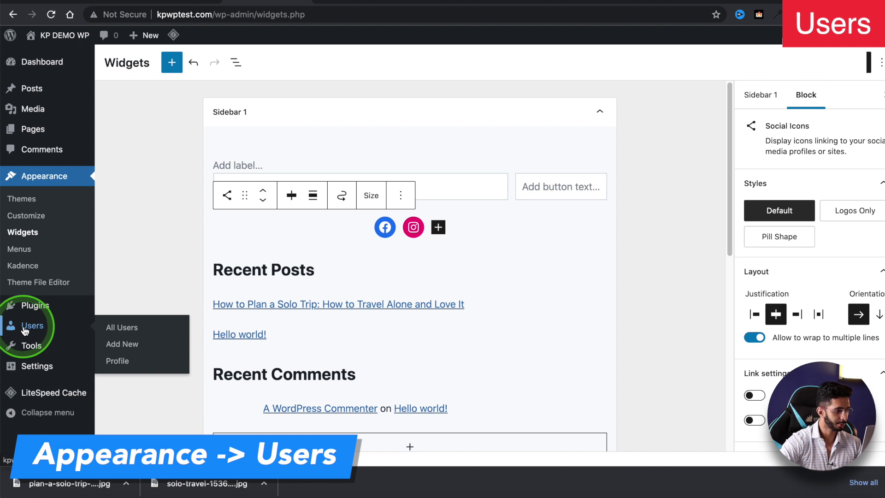
left_click(121, 325)
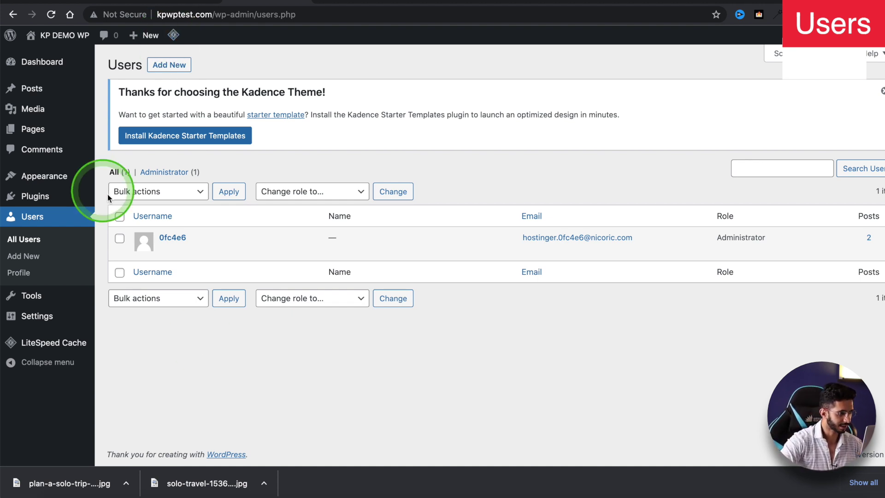
left_click(169, 251)
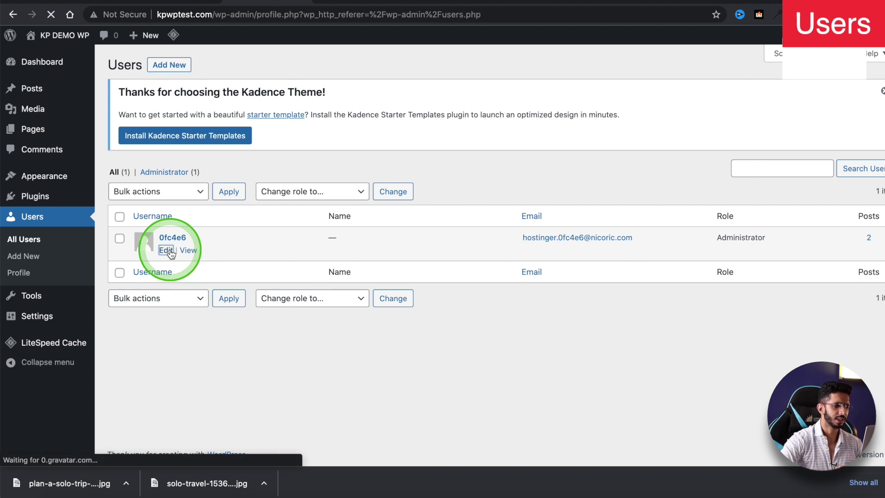
- Review the profile's contact, biography and picture fields, and generate a new password in the New Password field
scroll(273, 238, "down", 3)
scroll(273, 238, "down", 10)
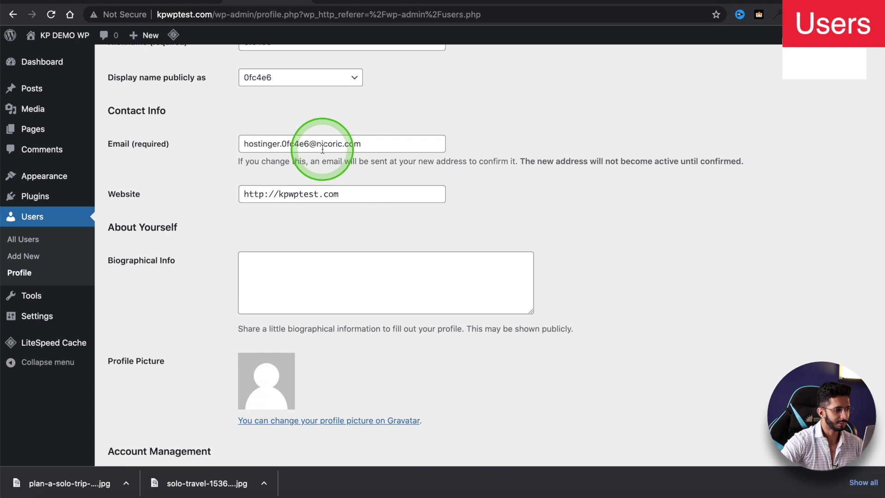
scroll(263, 205, "down", 5)
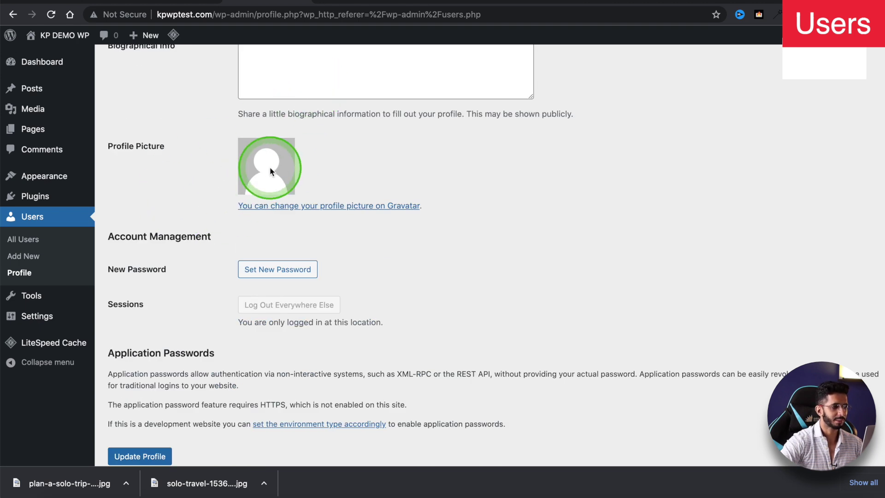
scroll(216, 162, "down", 2)
left_click(272, 217)
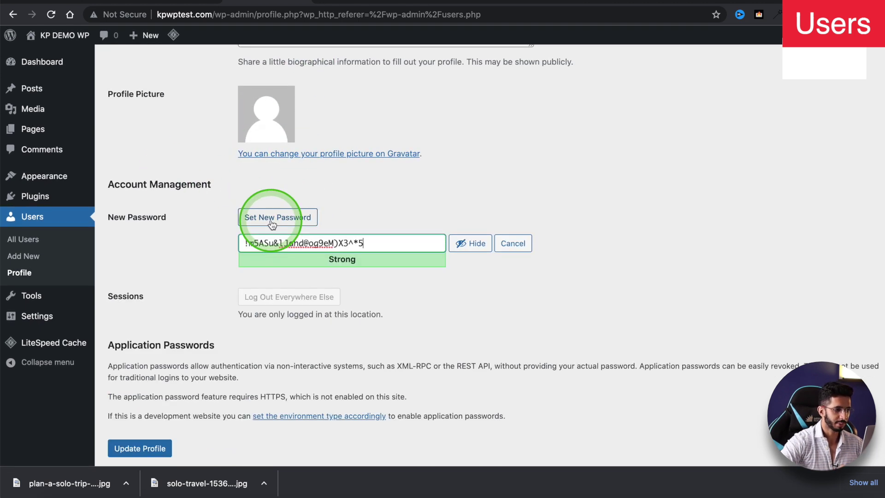
scroll(164, 301, "down", 2)
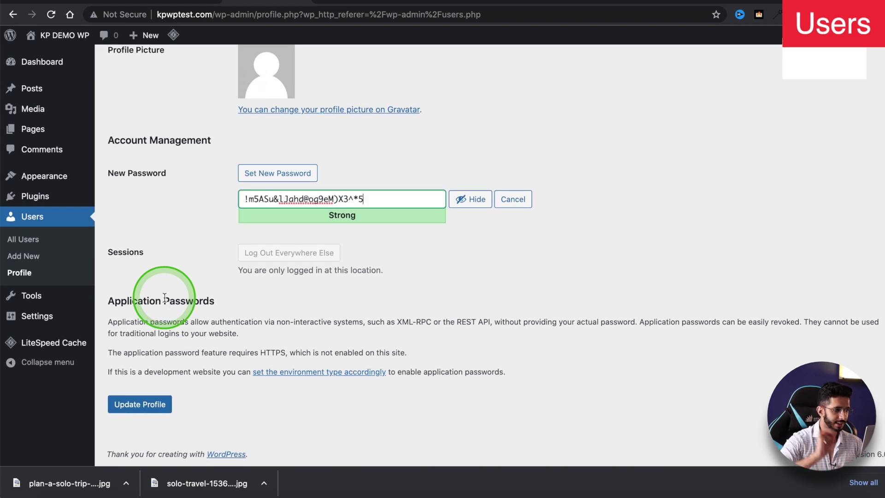
- Leave the profile without saving, open the General settings and review the site title, tagline, addresses, membership and language options
mouse_move(34, 323)
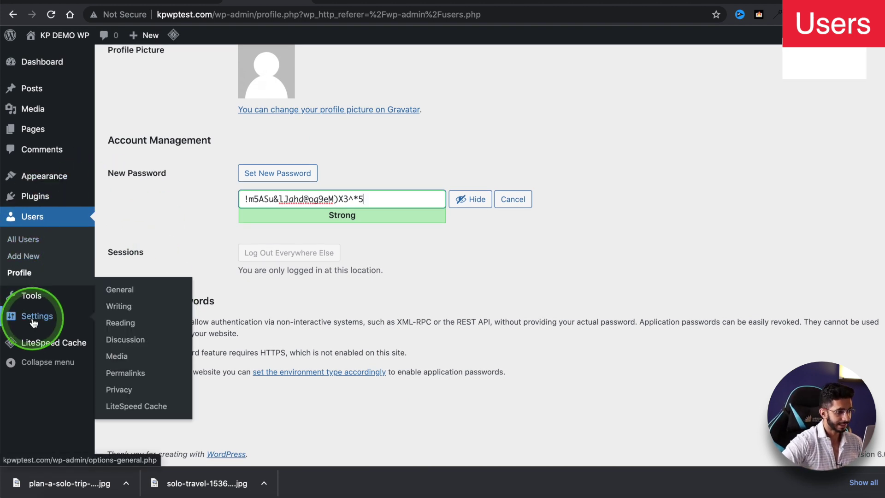
left_click(122, 291)
left_click(543, 160)
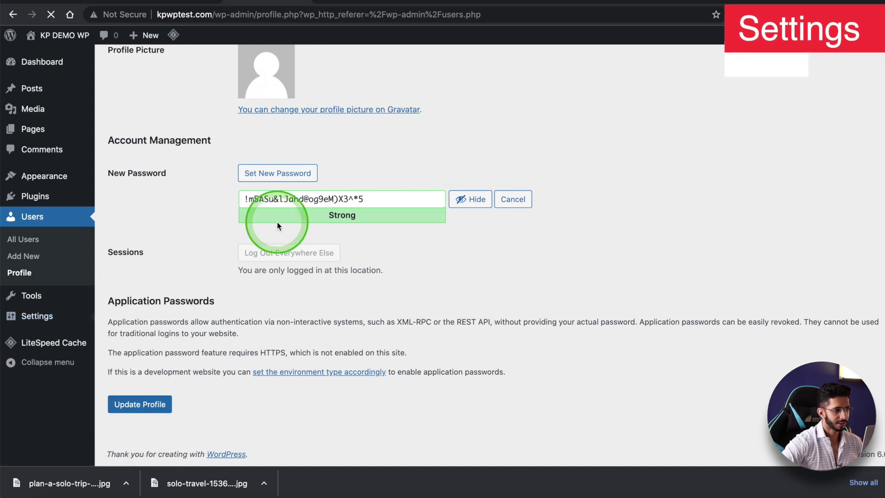
scroll(247, 212, "down", 1)
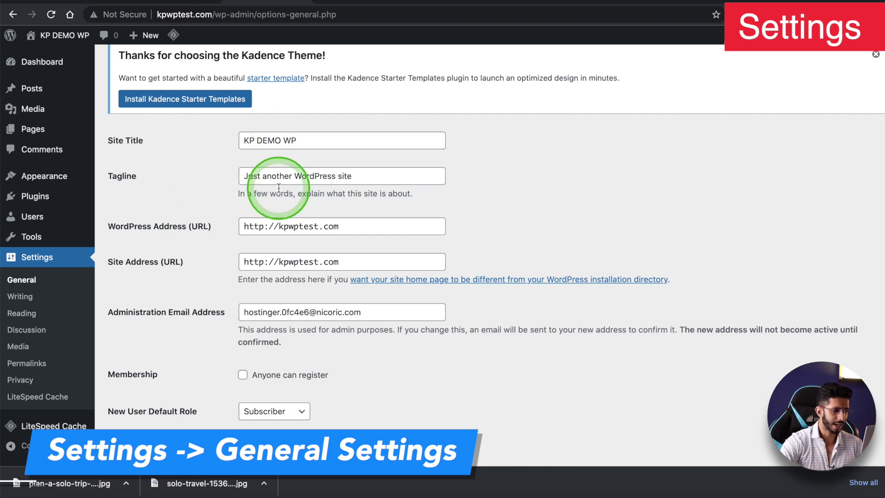
scroll(182, 249, "down", 2)
scroll(210, 237, "down", 5)
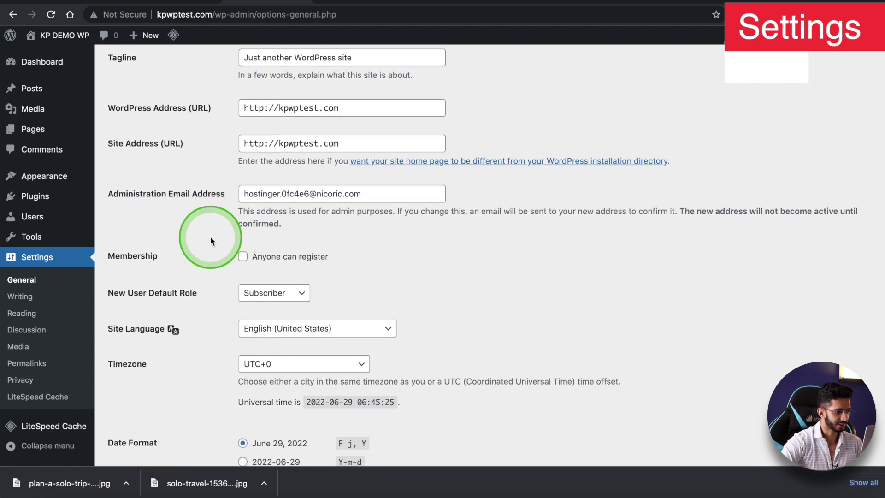
- Review the remaining General options and the Writing settings, then open the Reading settings at the homepage display options
scroll(211, 236, "down", 2)
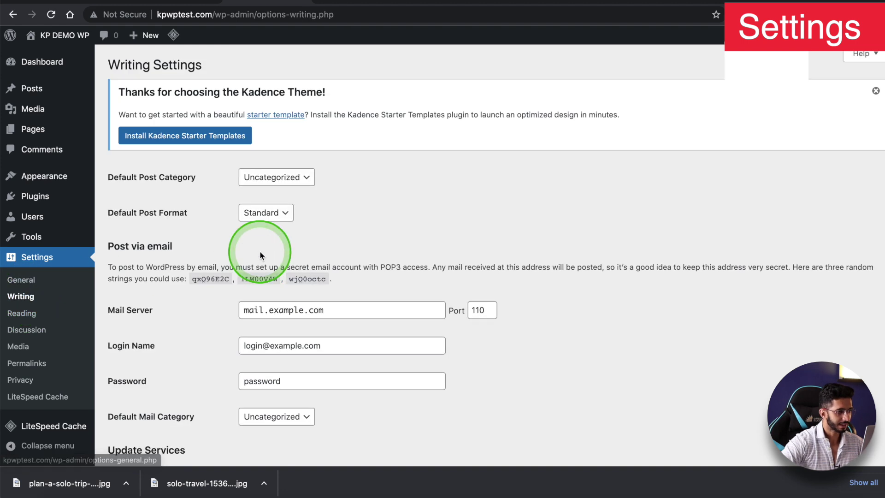
scroll(222, 162, "down", 3)
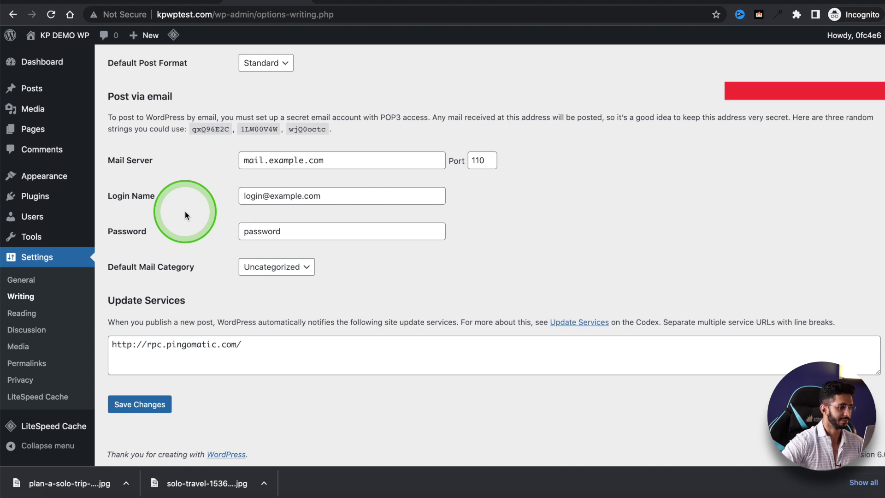
left_click(21, 313)
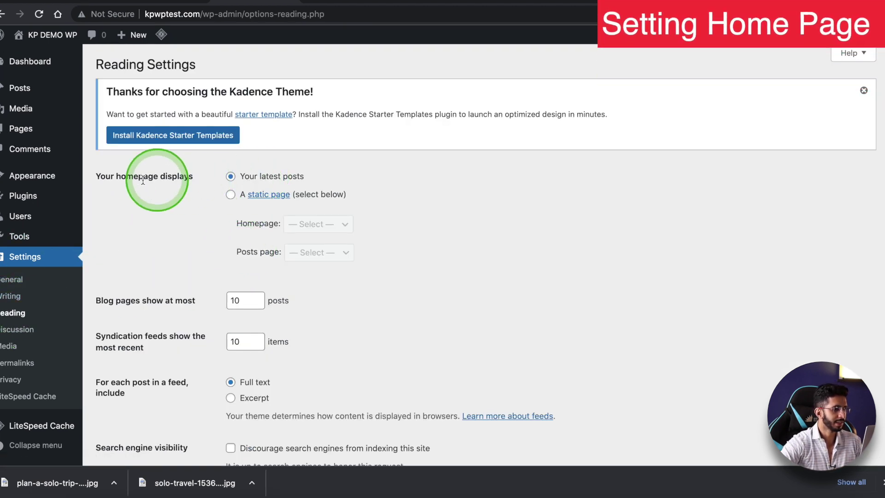
left_click_drag(121, 176, 192, 177)
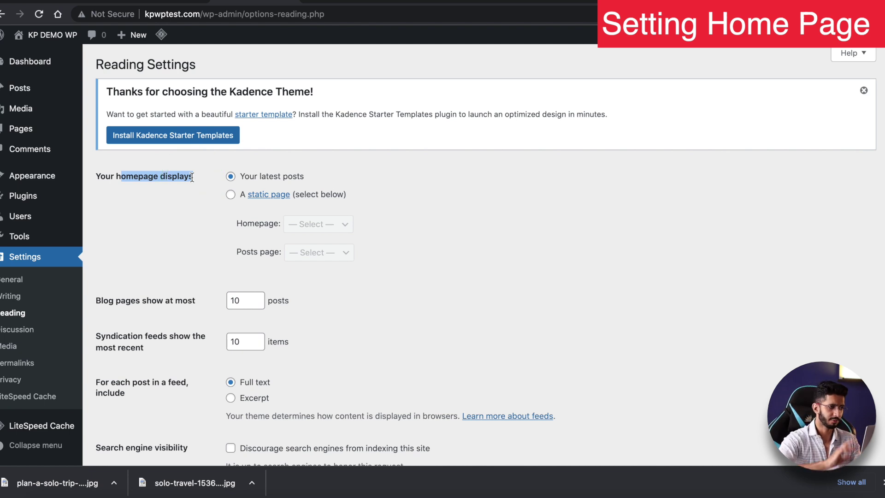
- Open the KP DEMO WP live homepage and look through the TravelGeeks example homepage to compare their latest-post layouts
left_click(337, 5)
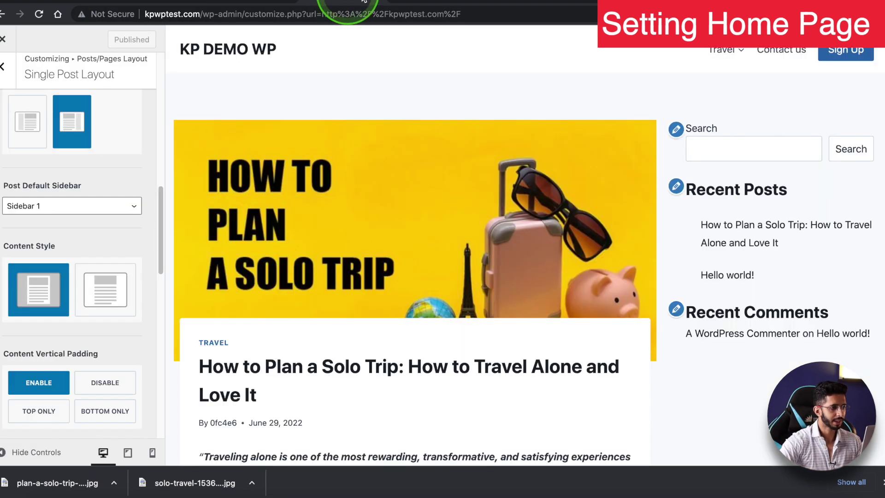
left_click(378, 5)
left_click(151, 77)
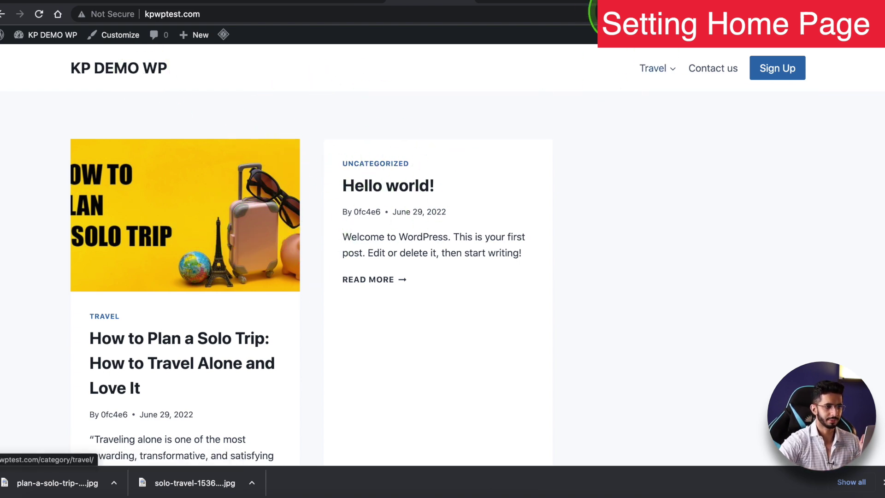
left_click(587, 3)
scroll(389, 239, "down", 10)
scroll(389, 243, "up", 10)
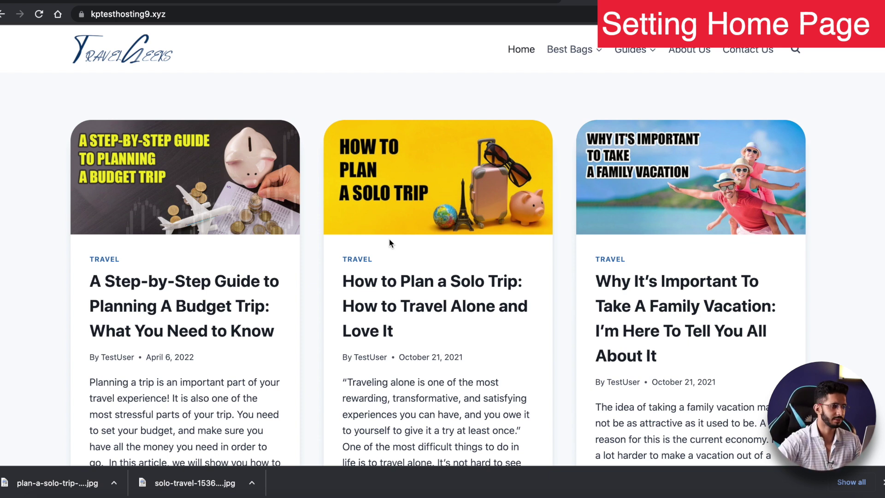
- Return to the Reading settings and make the homepage a static page, using Contact us as the homepage
left_click(318, 3)
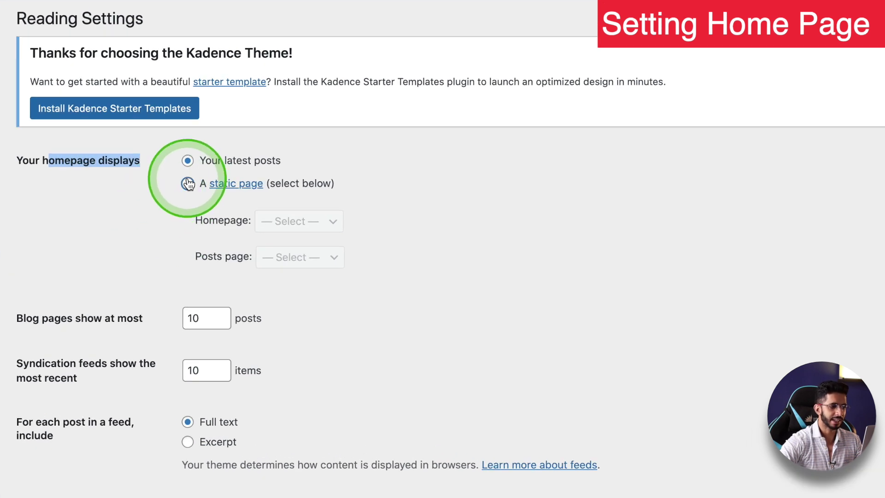
left_click(188, 184)
left_click(307, 222)
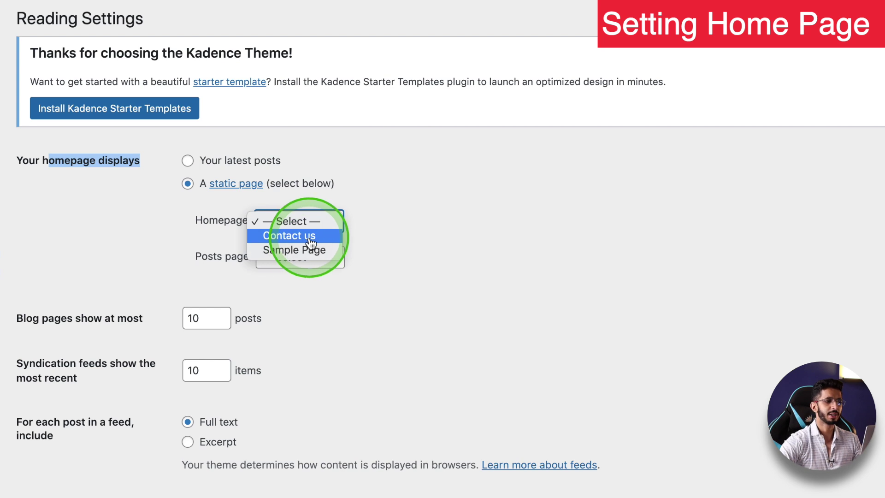
left_click(309, 239)
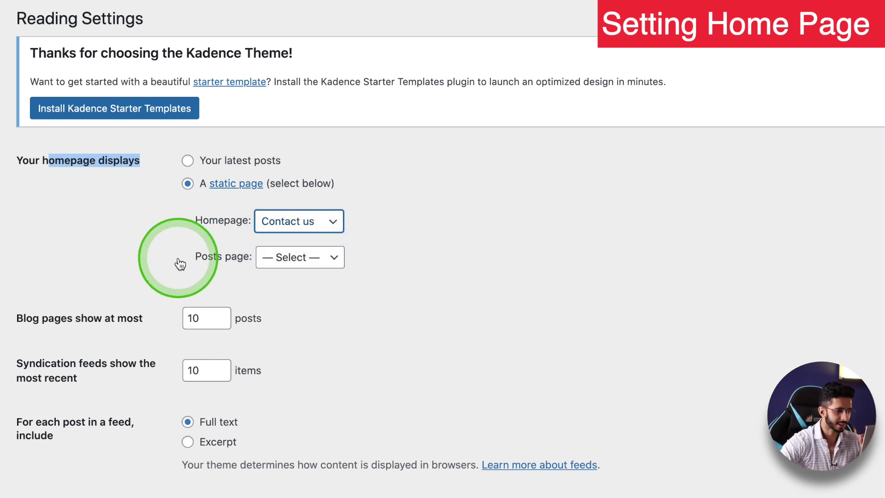
- Set Sample Page as the posts page and save the Reading settings
left_click(297, 254)
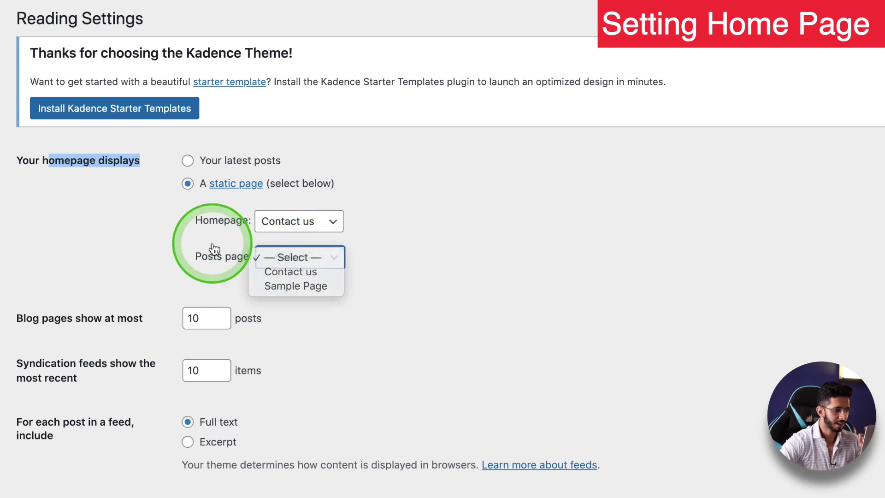
left_click(289, 241)
left_click(291, 257)
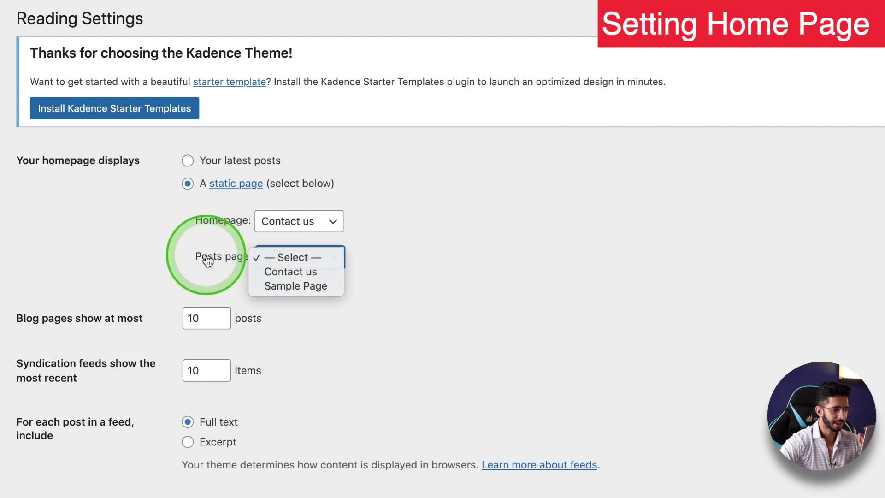
left_click(313, 287)
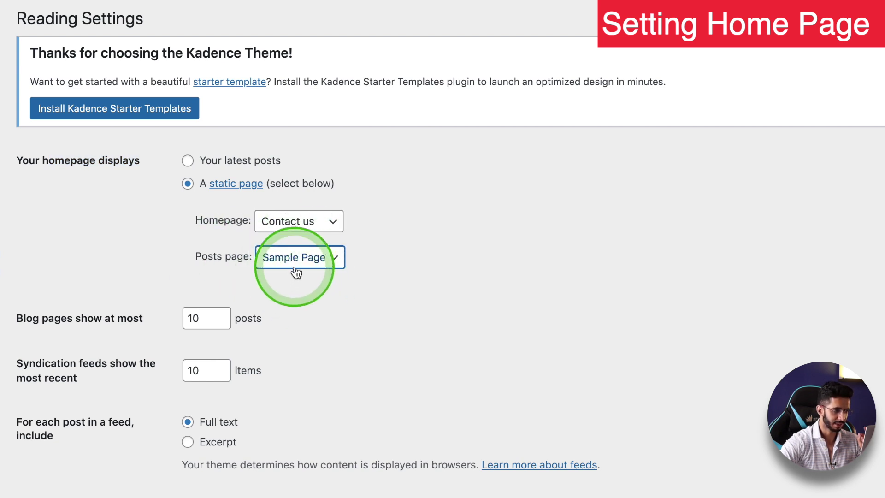
left_click(205, 261)
scroll(206, 263, "down", 3)
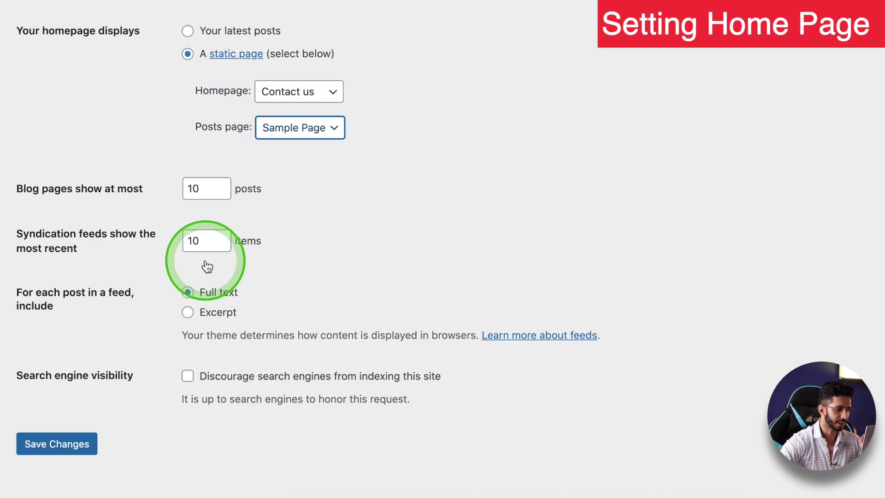
scroll(206, 263, "up", 2)
scroll(190, 165, "down", 2)
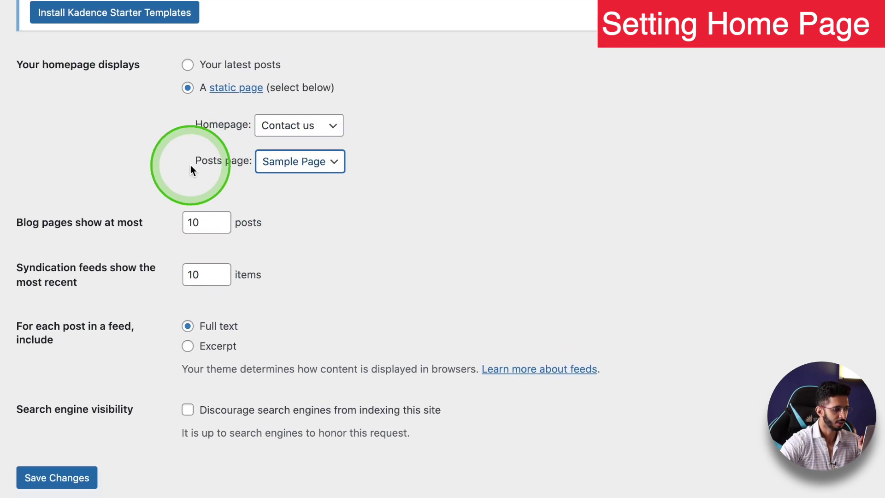
left_click(59, 449)
- Open the live site's homepage and check which page it displays
left_click(130, 247)
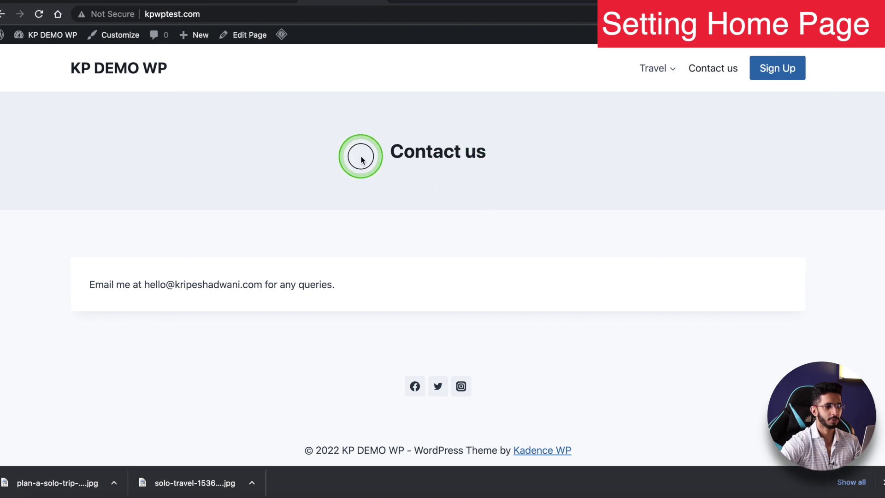
left_click_drag(359, 154, 582, 158)
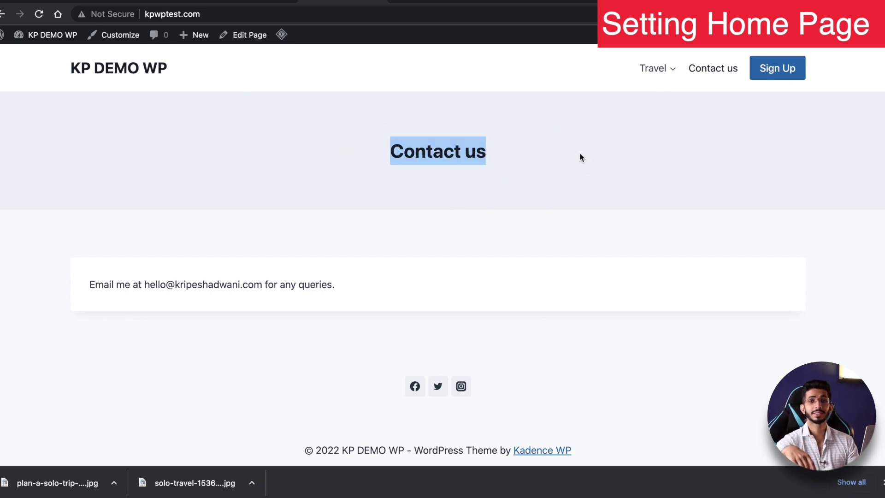
left_click(611, 73)
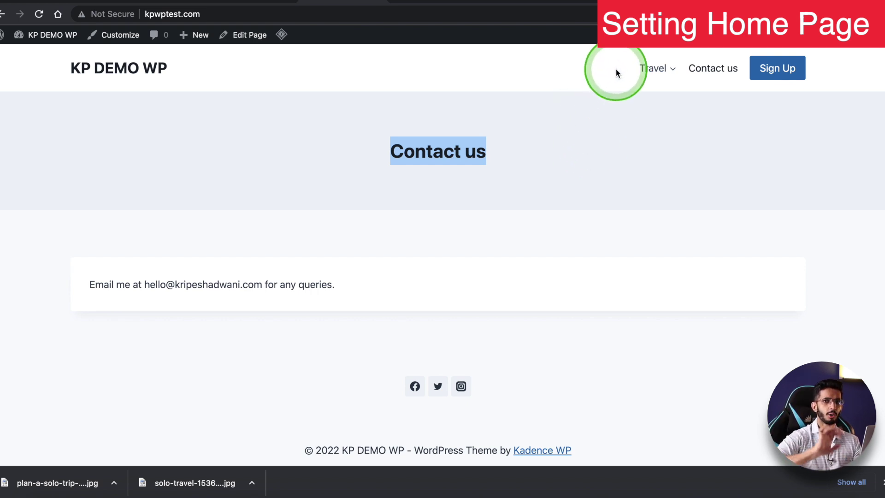
left_click(167, 13)
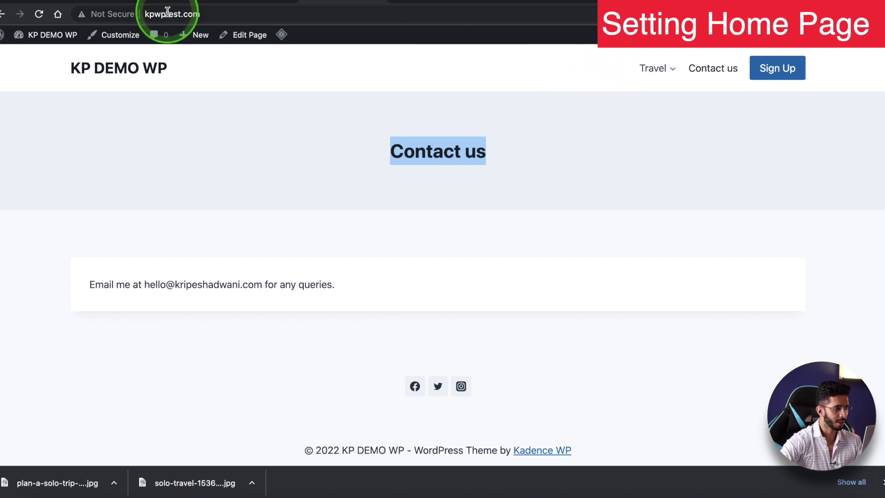
- Return to the dashboard, open the menu editor and add Sample Page to the Header Menu
left_click(257, 3)
mouse_move(51, 179)
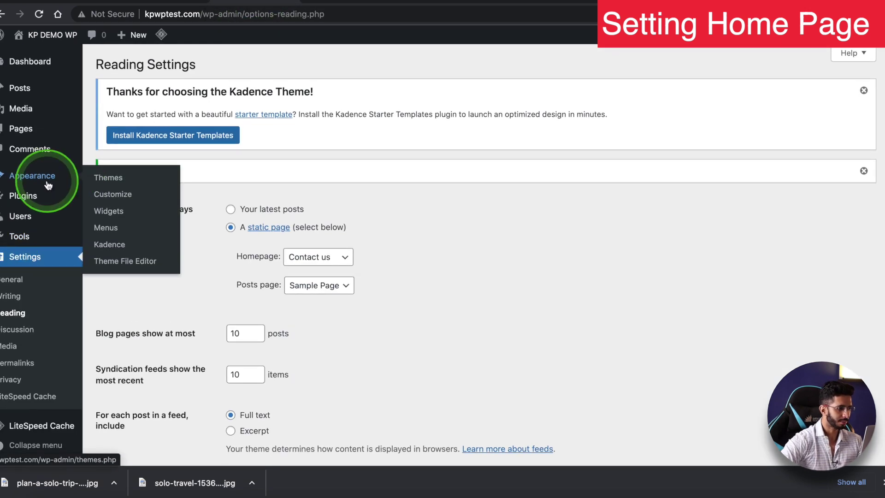
left_click(92, 228)
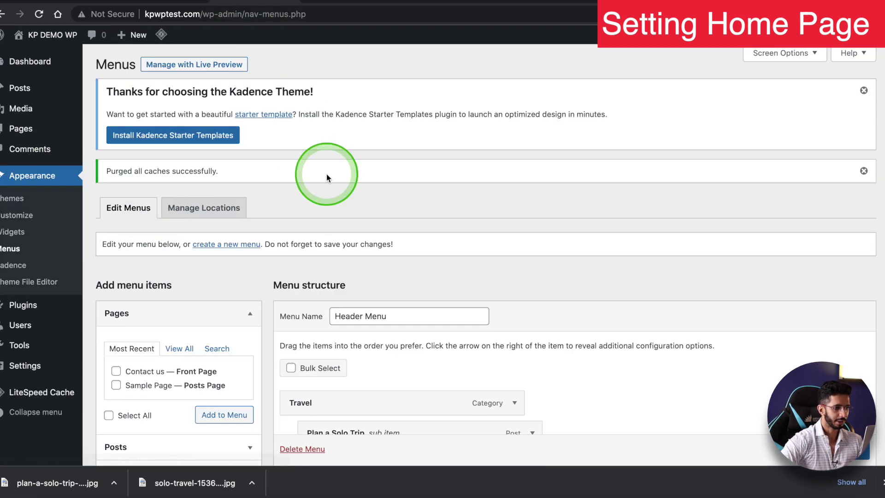
scroll(326, 178, "down", 3)
scroll(185, 212, "down", 1)
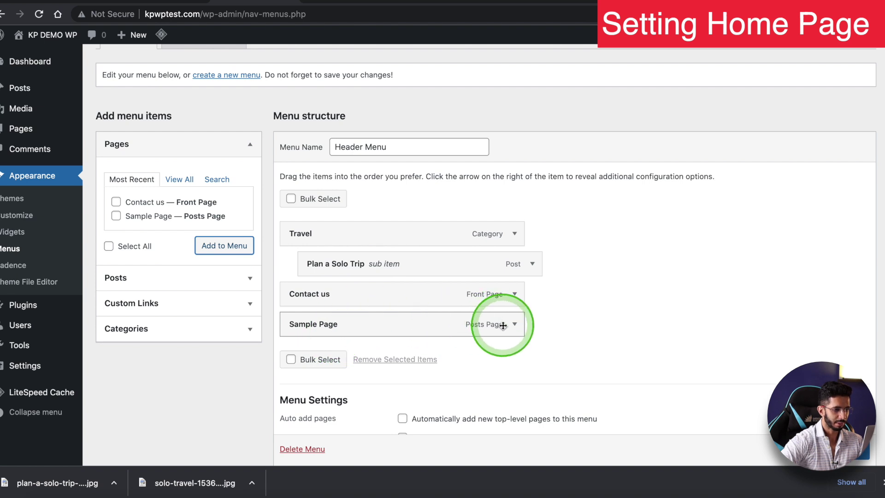
- Change the Sample Page menu item's navigation label to Blog and save the Header Menu
left_click(514, 325)
triple_click(324, 369)
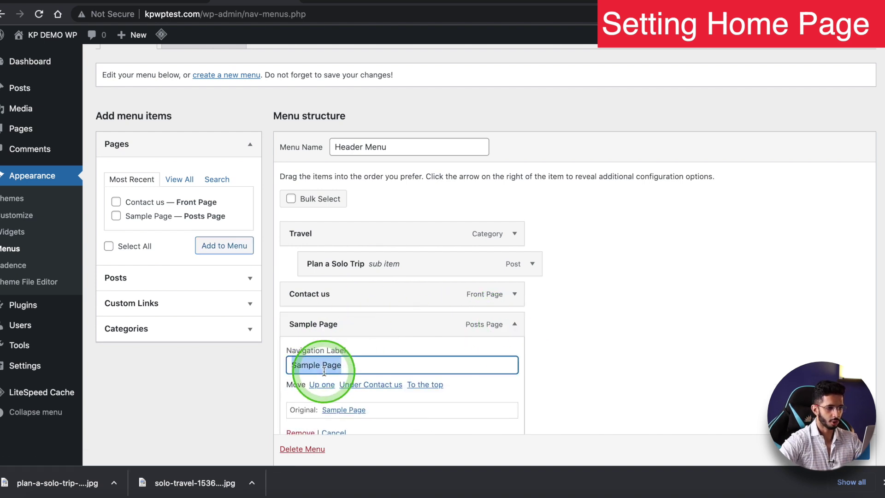
type("Blogs")
scroll(650, 338, "down", 5)
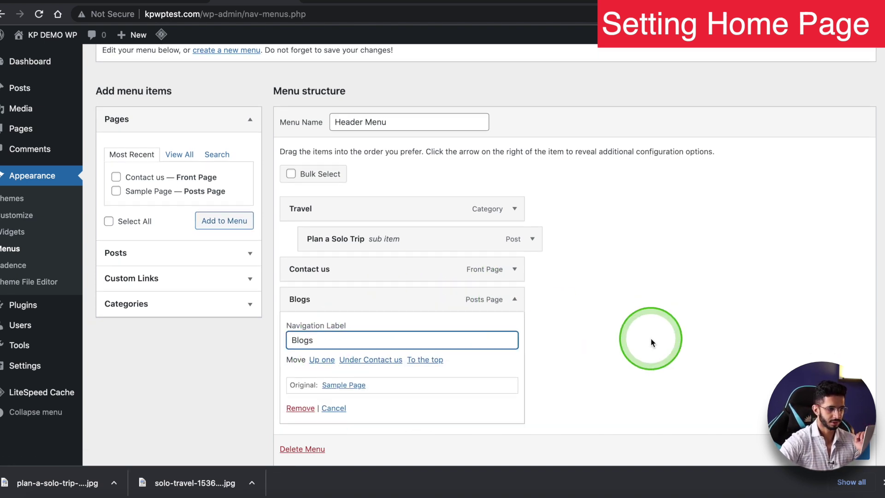
key("BackSpace")
left_click(603, 199)
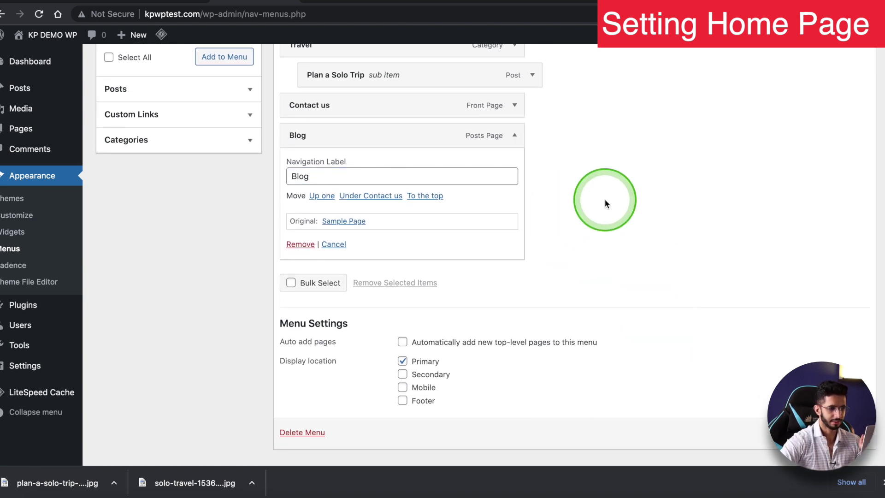
scroll(594, 286, "up", 3)
left_click(600, 304)
scroll(599, 301, "up", 8)
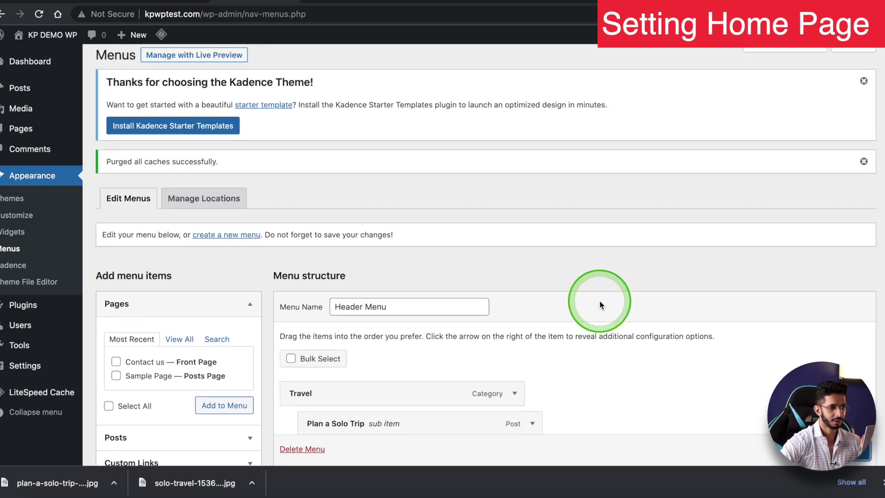
scroll(443, 190, "down", 8)
scroll(444, 190, "down", 1)
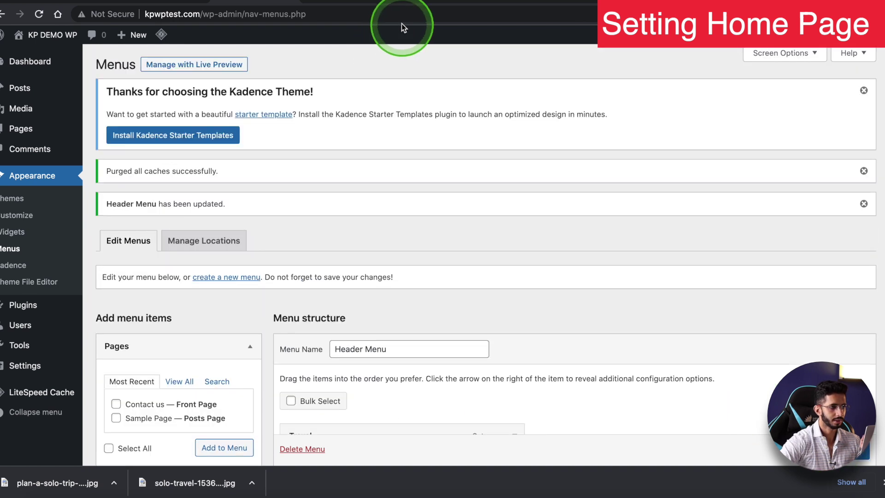
- On the live site, open Blog from the header, look through its posts and return to the homepage
left_click(342, 2)
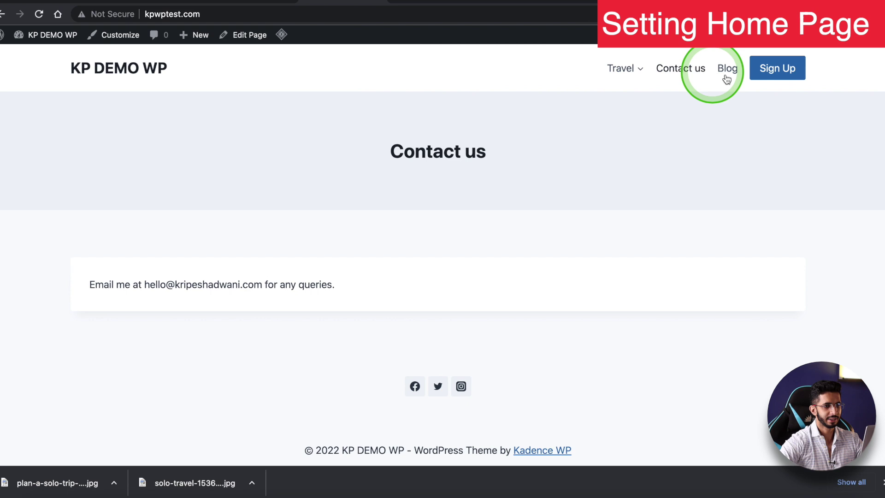
left_click(731, 73)
scroll(428, 304, "down", 2)
scroll(434, 303, "up", 2)
scroll(350, 304, "down", 10)
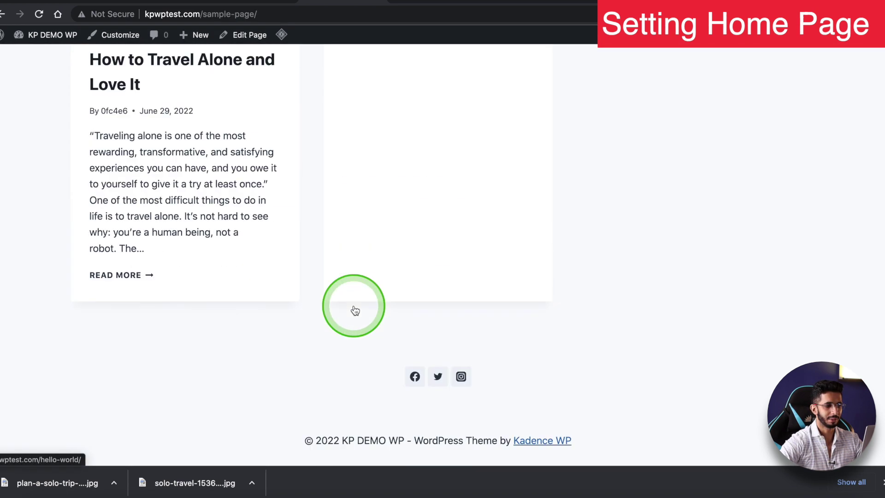
scroll(353, 306, "up", 10)
left_click(110, 75)
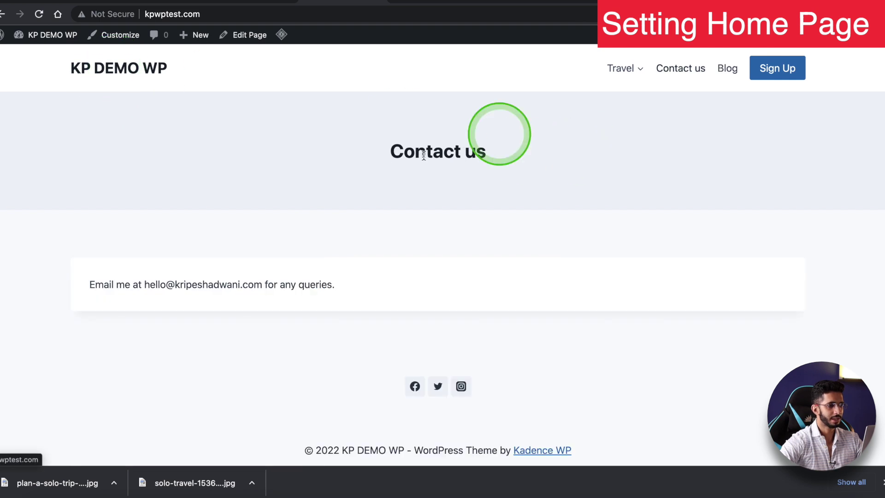
- Return to the Reading settings, switch the homepage display back to Your latest posts and save the changes
left_click(249, 3)
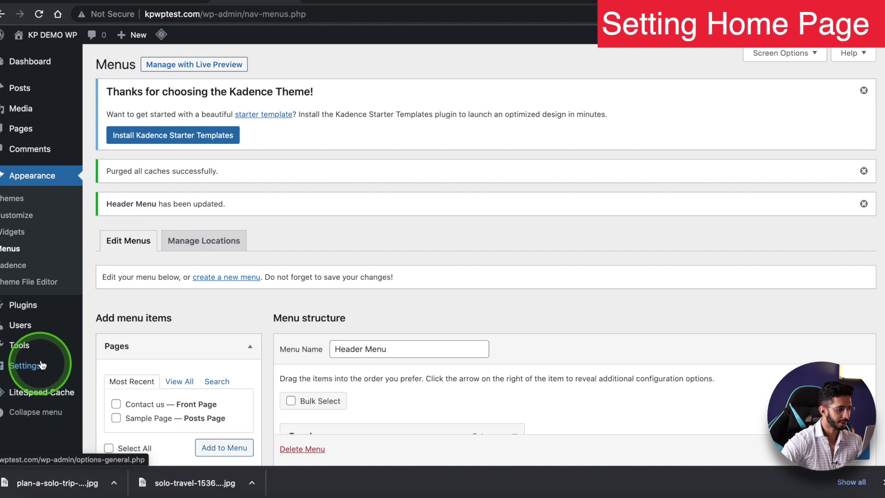
mouse_move(42, 365)
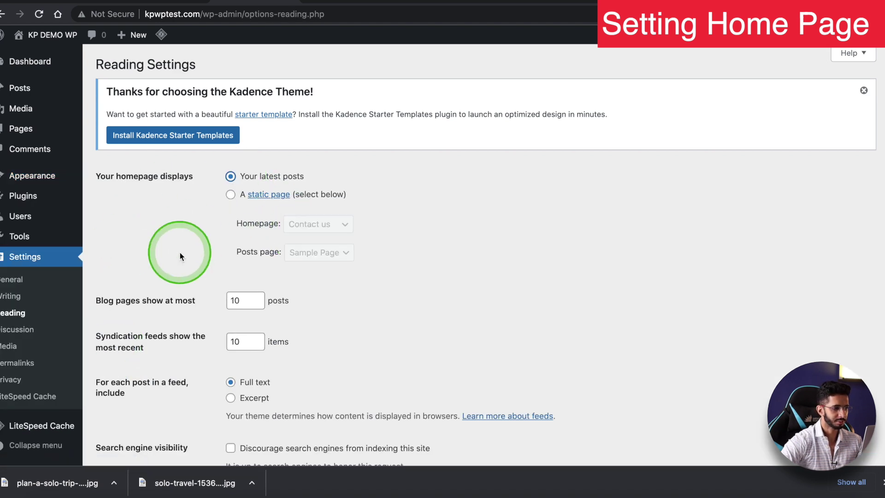
scroll(179, 252, "down", 3)
left_click(122, 405)
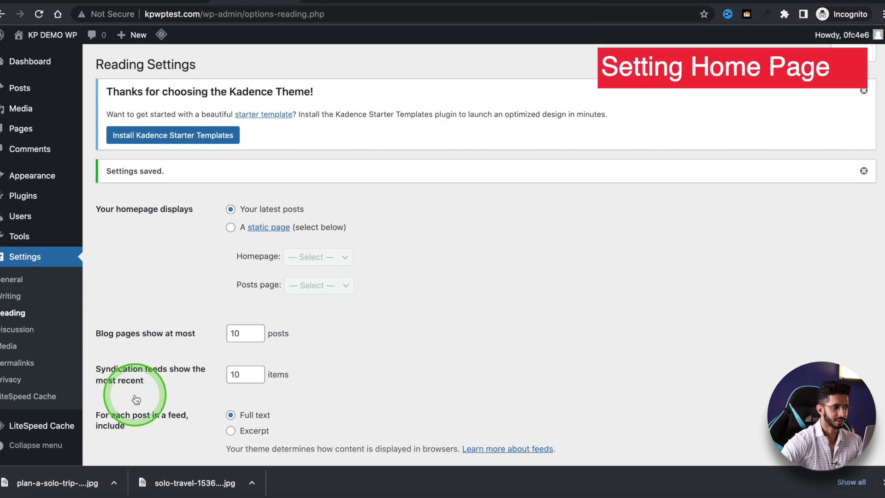
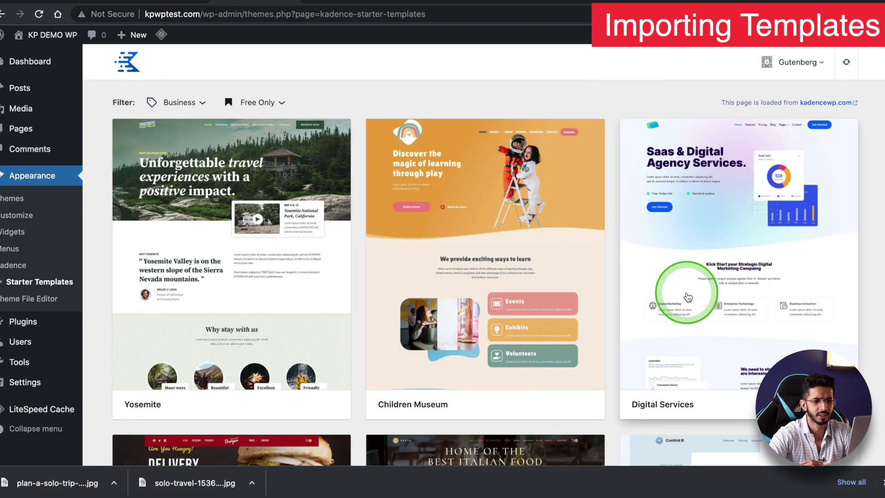
- Open the Digital Services starter template and look through its preview
left_click(688, 297)
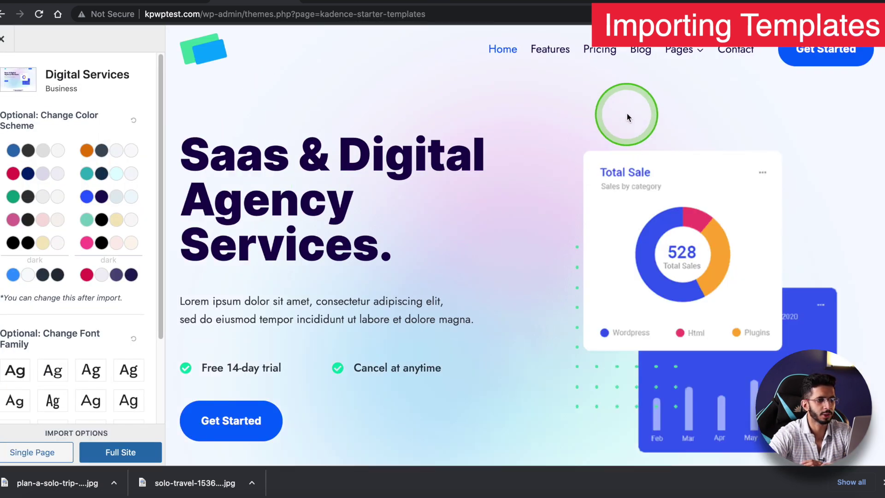
scroll(353, 181, "down", 10)
scroll(353, 181, "up", 10)
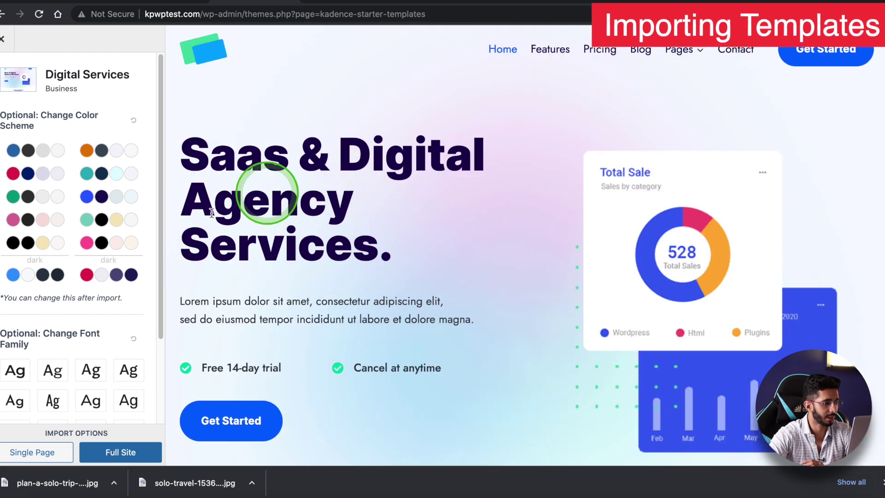
- Import the full Digital Services site with Delete Previously Imported Posts and Images enabled, skipping the subscription
left_click(143, 455)
left_click(295, 171)
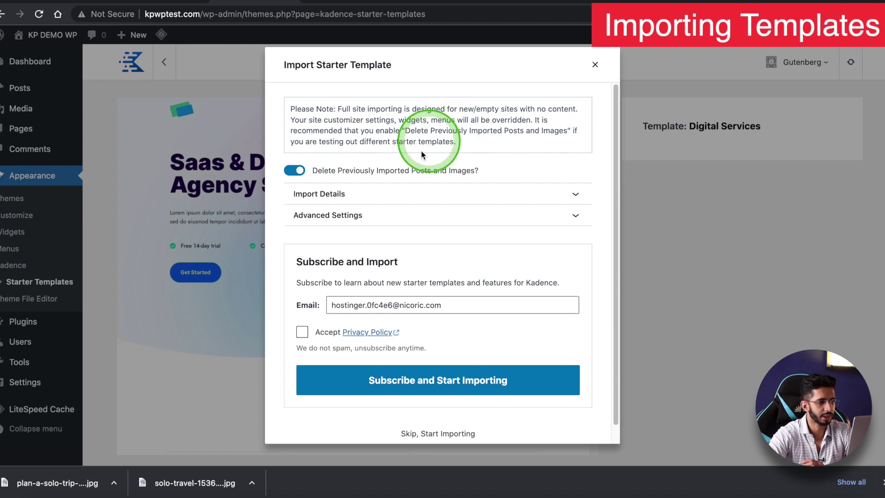
left_click(427, 422)
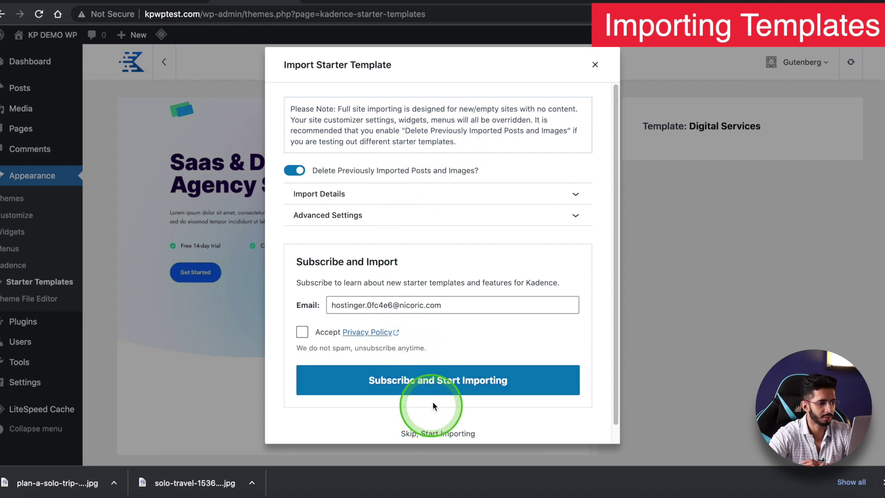
left_click(433, 434)
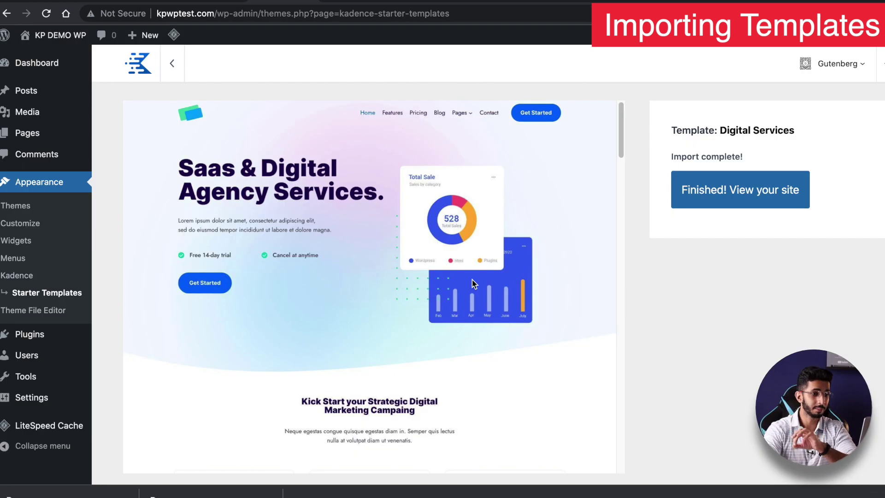
- View the live site after the import and look through its homepage down to the footer
left_click(755, 171)
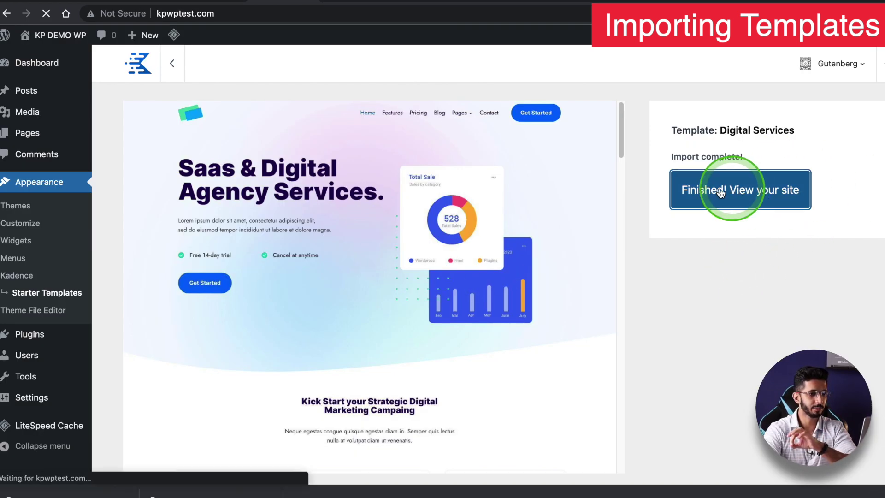
scroll(300, 148, "down", 1)
scroll(297, 168, "up", 1)
scroll(300, 162, "down", 15)
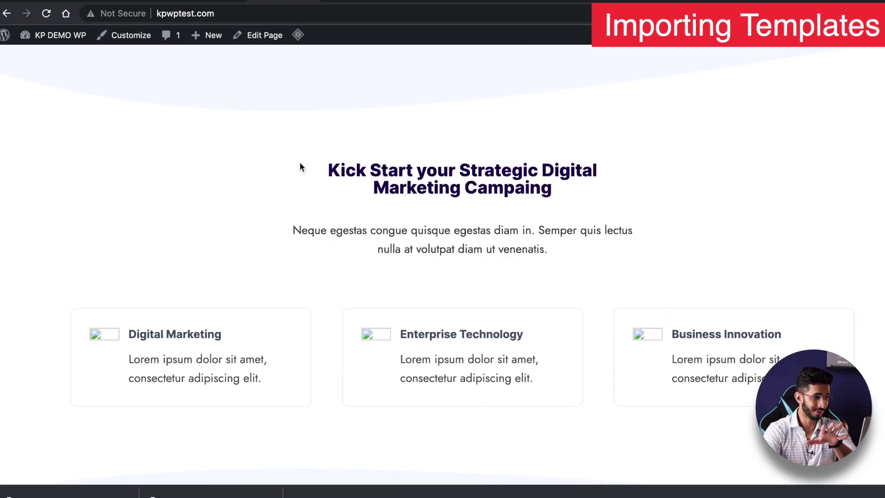
scroll(300, 167, "down", 20)
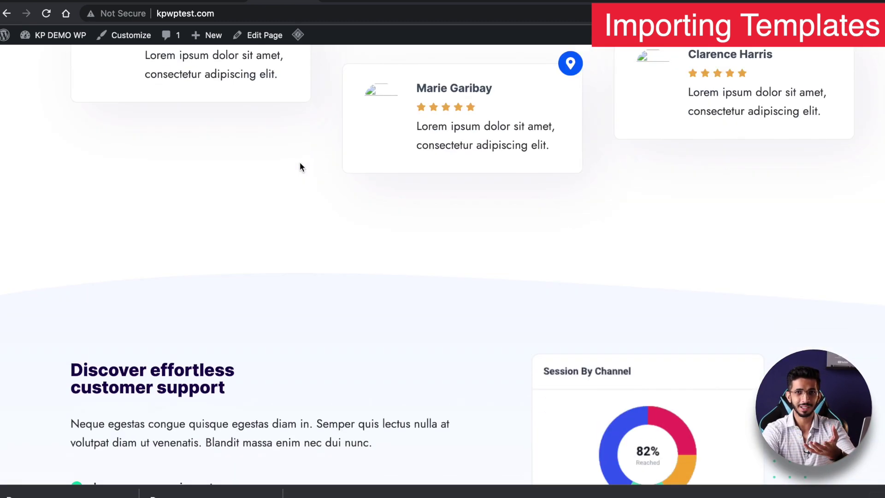
scroll(300, 162, "down", 5)
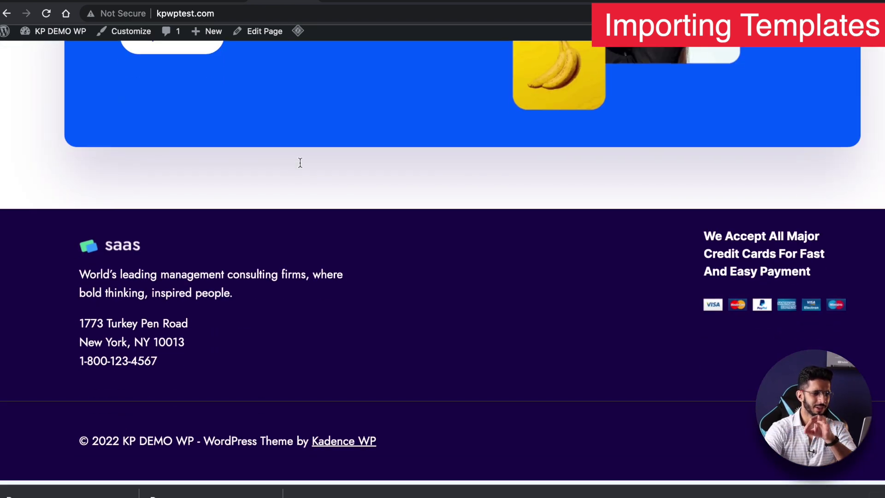
scroll(299, 162, "up", 20)
scroll(299, 166, "up", 10)
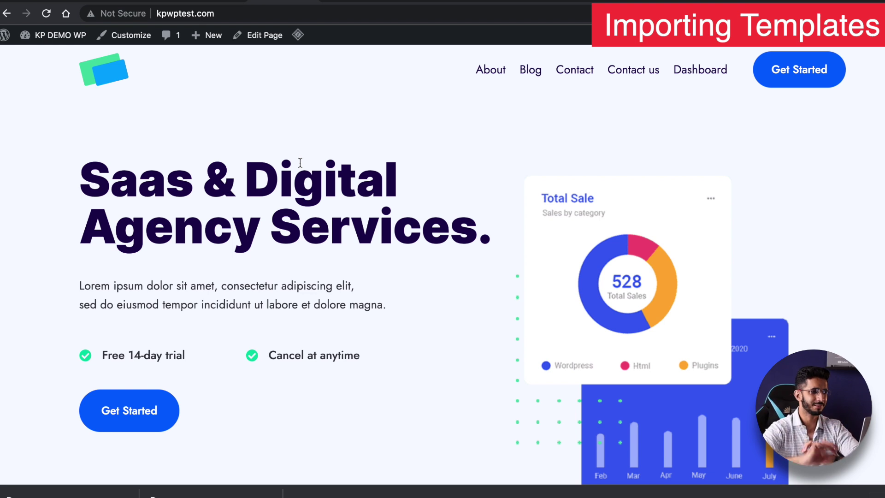
- Open the site's dashboard in a separate tab and look through the list of all posts
right_click(115, 81)
left_click(64, 41)
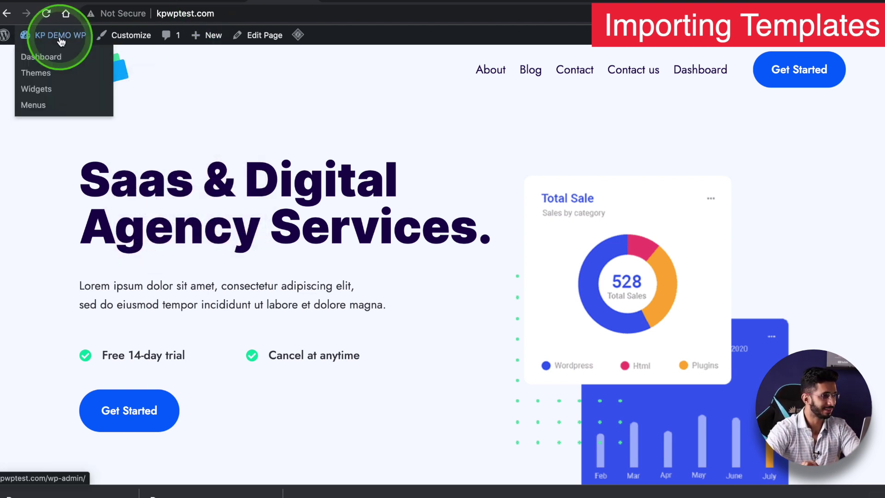
right_click(58, 65)
left_click(62, 65)
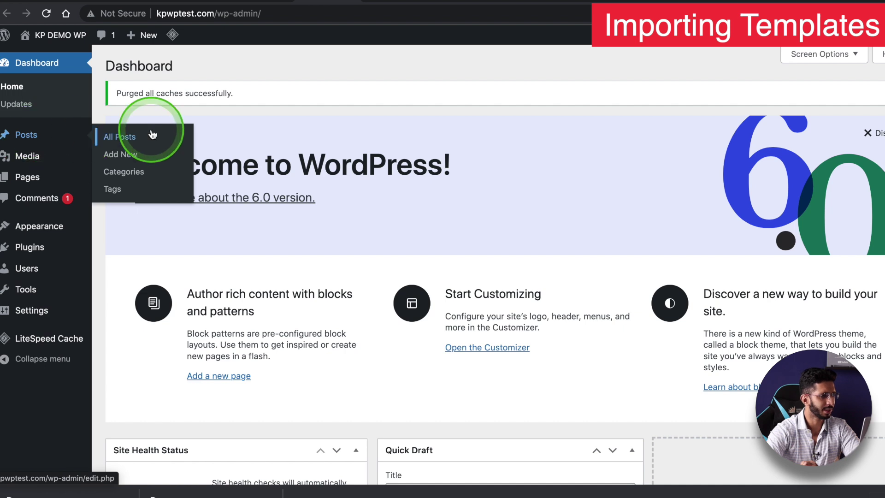
left_click(152, 134)
scroll(292, 195, "down", 5)
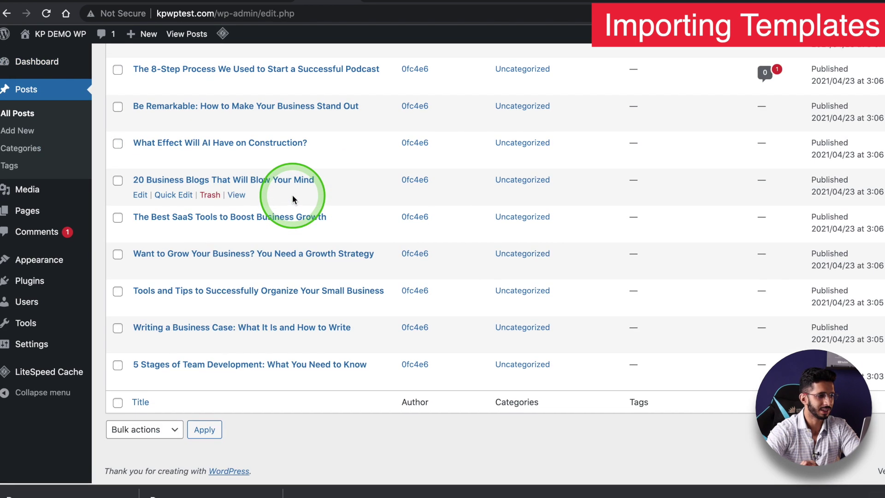
scroll(292, 195, "up", 5)
- On the live site, open the Blog page and examine the imported post cards, their categories and images
left_click(262, 2)
left_click(464, 118)
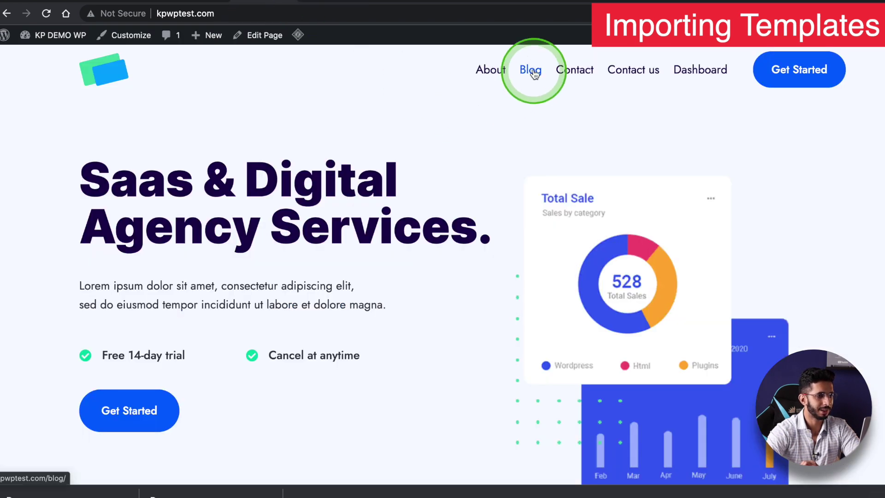
scroll(317, 183, "down", 8)
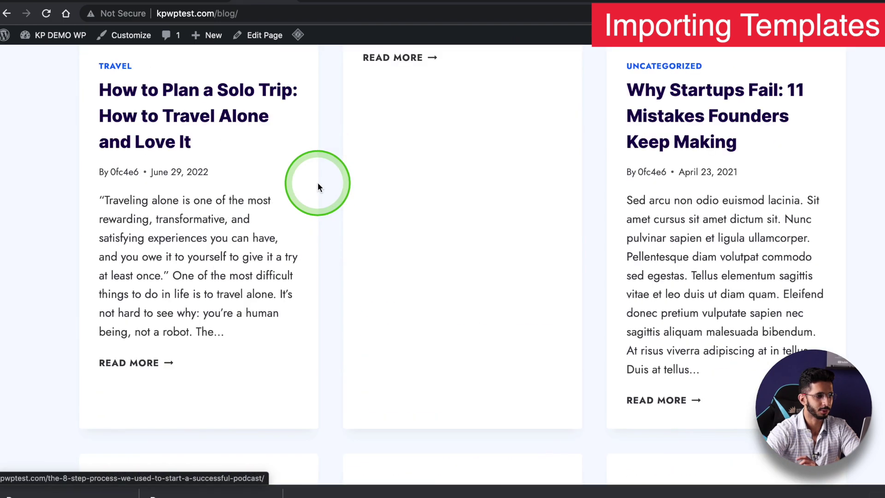
scroll(317, 182, "up", 8)
scroll(373, 310, "down", 6)
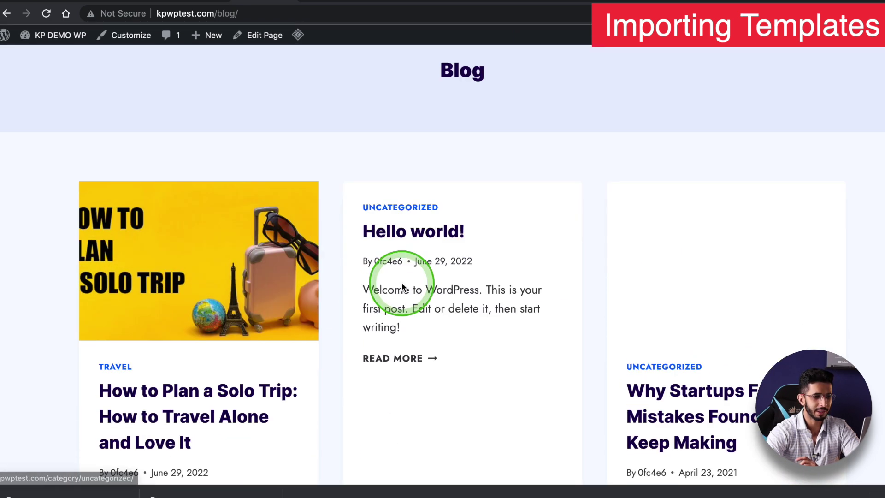
scroll(661, 251, "down", 20)
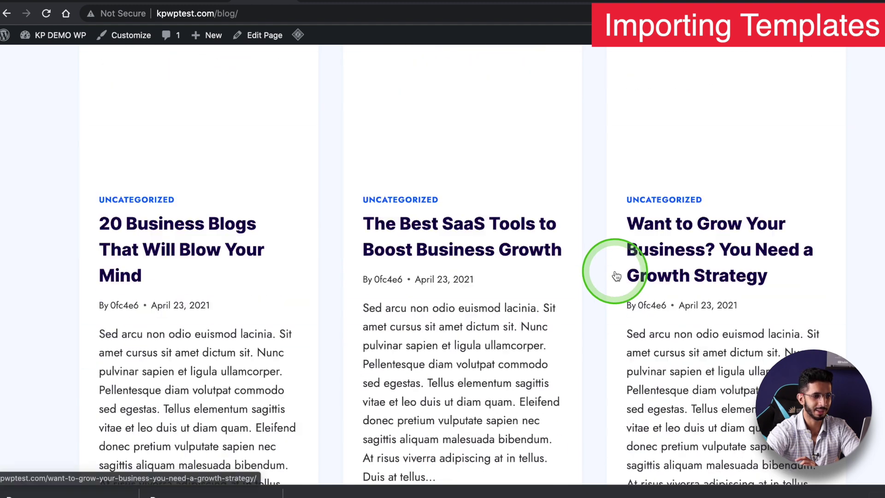
scroll(614, 275, "up", 20)
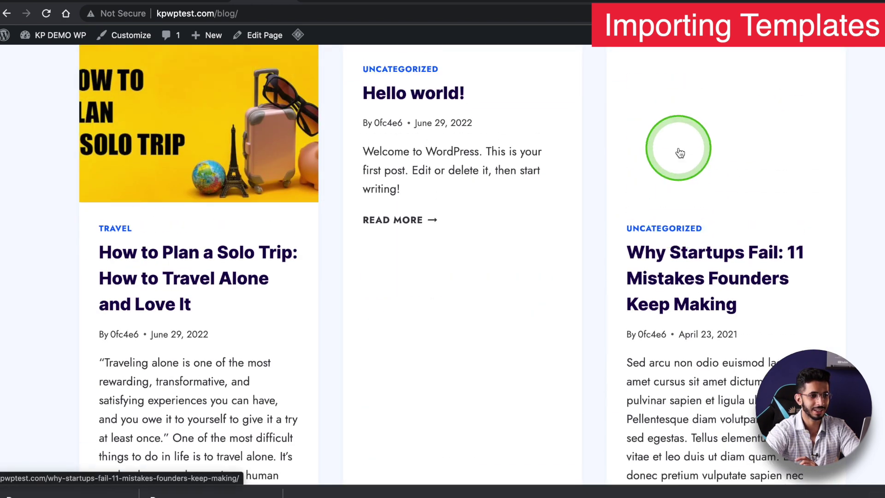
scroll(659, 295, "down", 7)
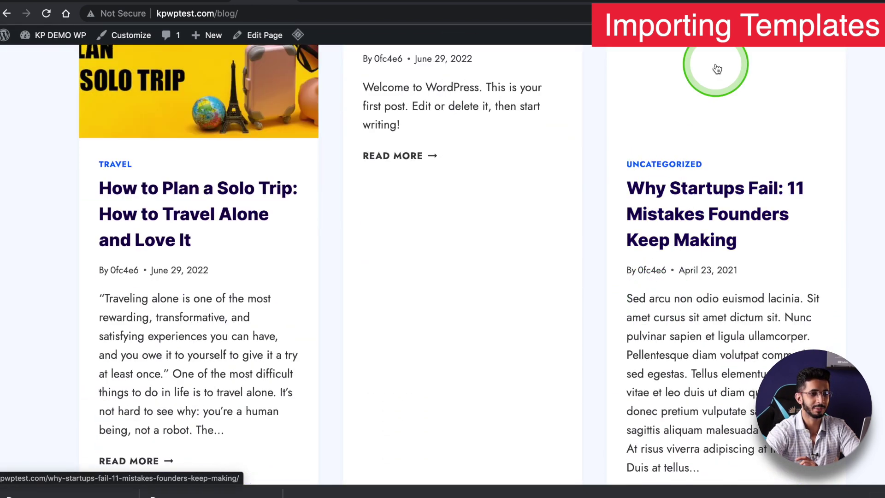
scroll(672, 202, "up", 3)
scroll(671, 202, "up", 4)
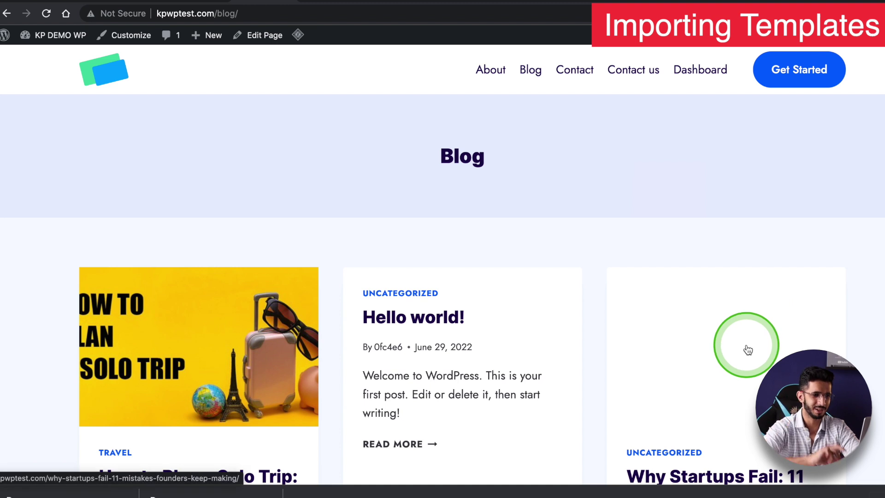
scroll(748, 350, "down", 3)
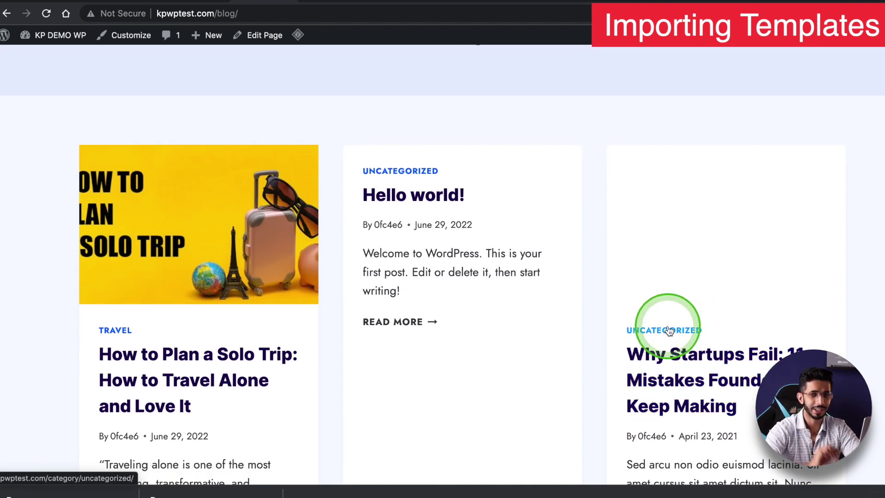
scroll(668, 330, "down", 15)
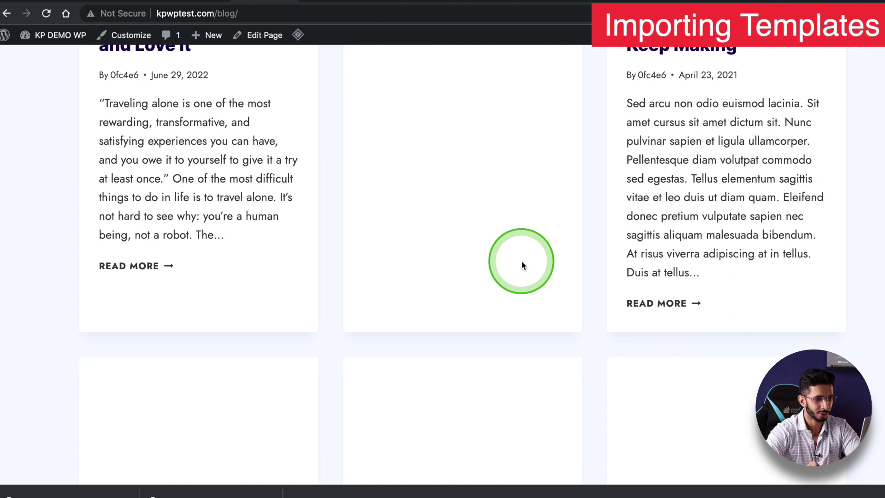
scroll(576, 221, "down", 20)
left_click_drag(573, 217, 571, 3)
scroll(383, 93, "up", 20)
left_click(384, 93)
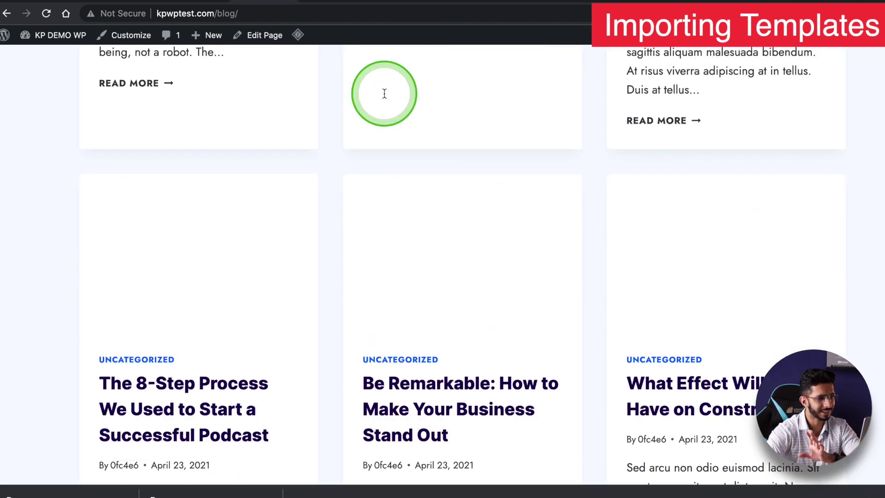
- Open the post "Why Startups Fail: 11 Mistakes Founders Keep Making" for editing and assign it only to the Travel category
scroll(680, 336, "down", 3)
right_click(679, 332)
left_click(667, 328)
left_click(360, 3)
left_click(218, 89)
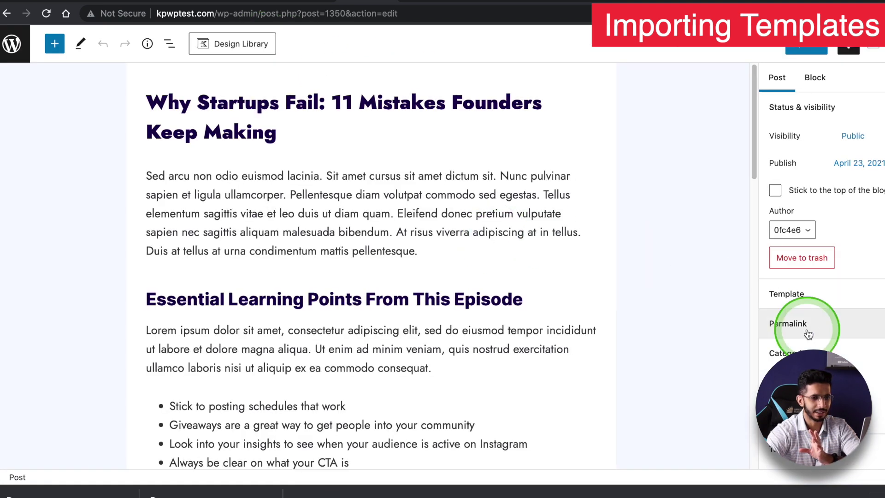
scroll(816, 279, "down", 4)
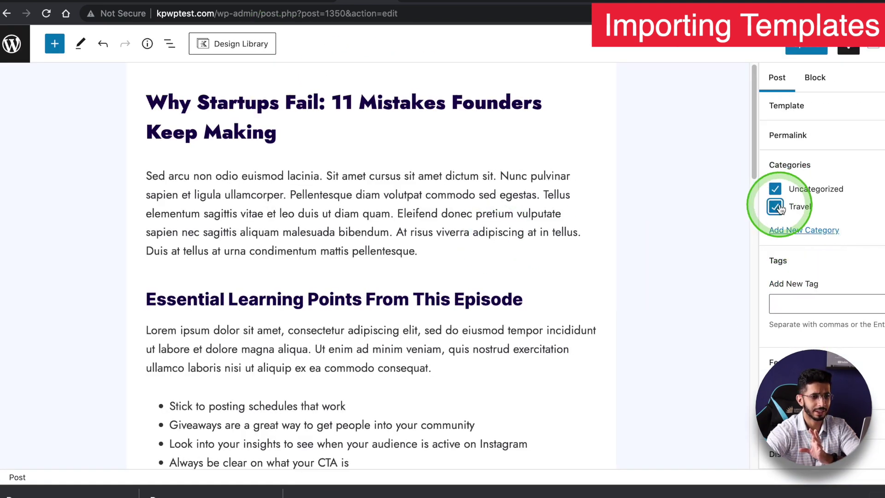
left_click(774, 188)
- Set plan-a-solo-trip-768x384-1.jpg from the media library as the post's featured image and update the post
left_click(811, 490)
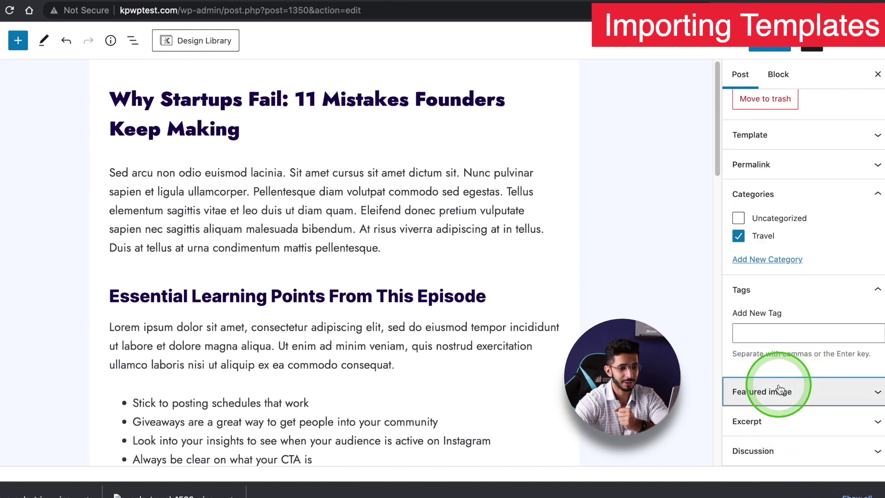
left_click(785, 397)
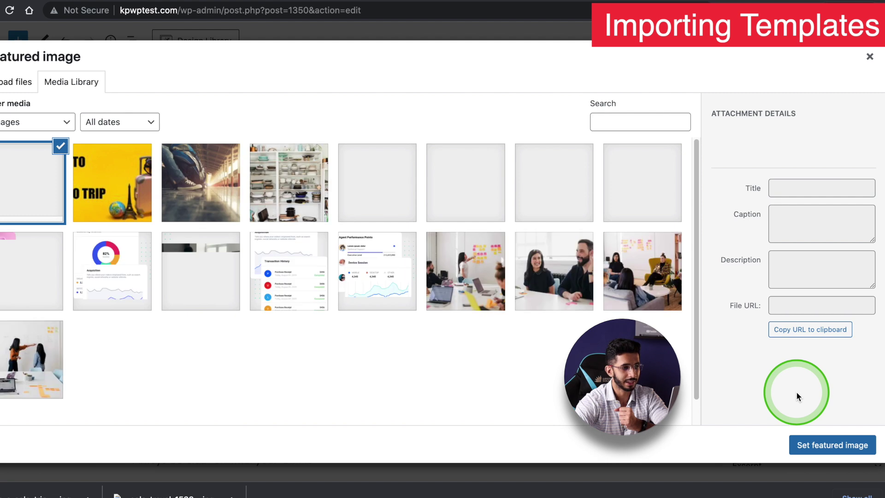
left_click(131, 199)
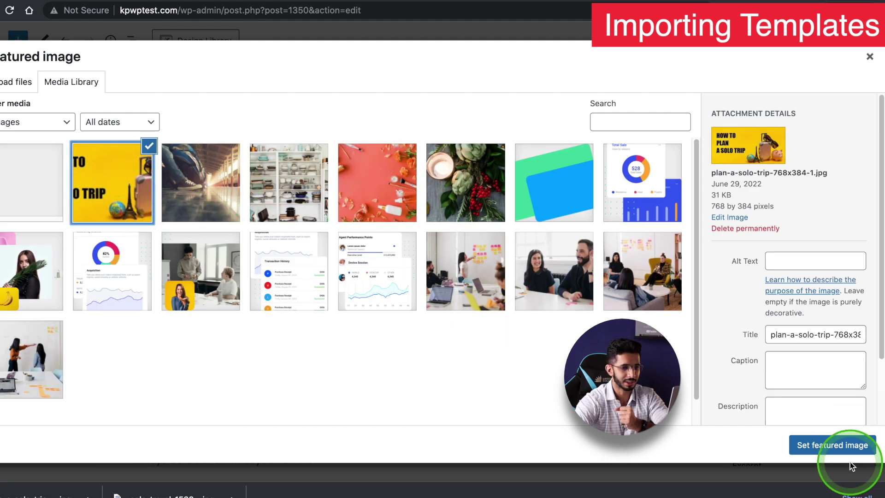
left_click(847, 451)
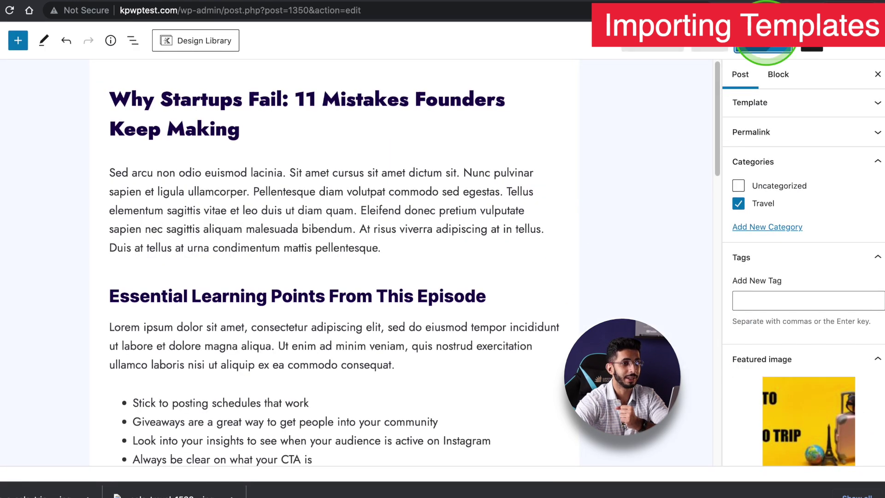
left_click(765, 45)
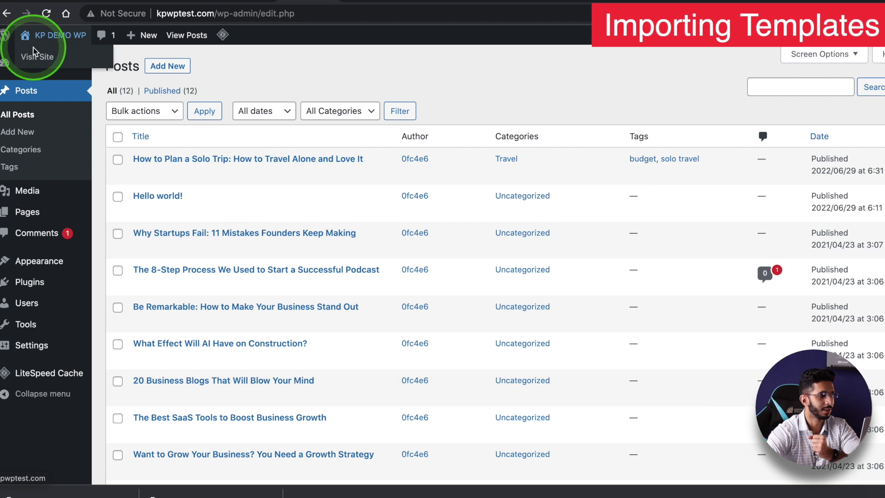
- Visit the live site, check the edited post's card on the Blog page and return to the homepage
left_click(9, 52)
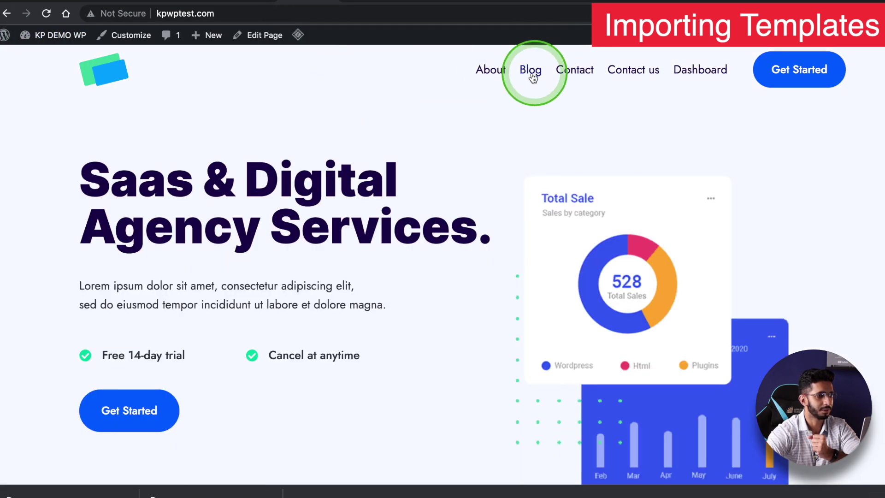
left_click(531, 75)
scroll(464, 185, "down", 4)
scroll(410, 197, "up", 4)
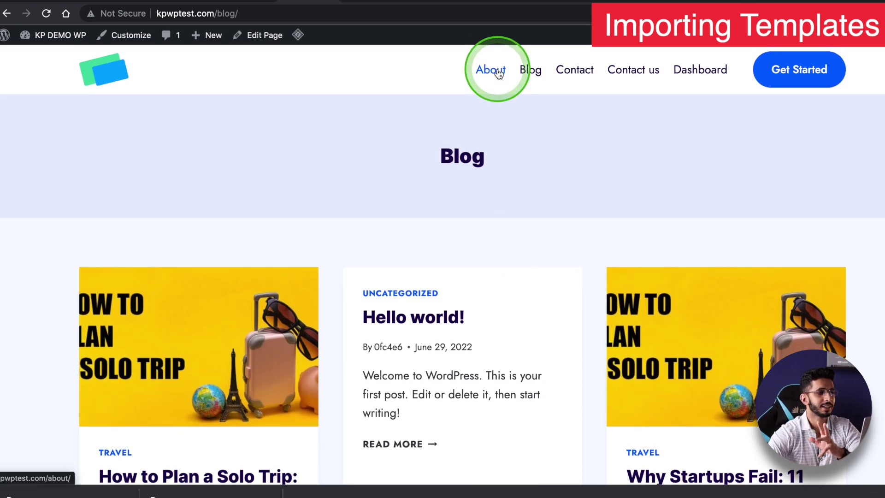
scroll(294, 132, "down", 3)
scroll(294, 131, "up", 3)
scroll(295, 124, "down", 2)
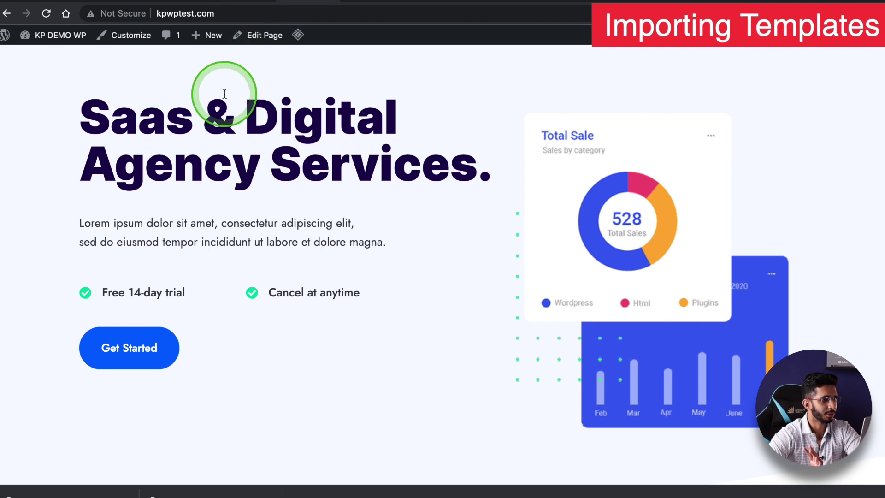
- Open the Home page for editing and examine the blocks of its hero row and of the "Kick Start your Strategic Digital Marketing Campaing" section
scroll(225, 94, "up", 2)
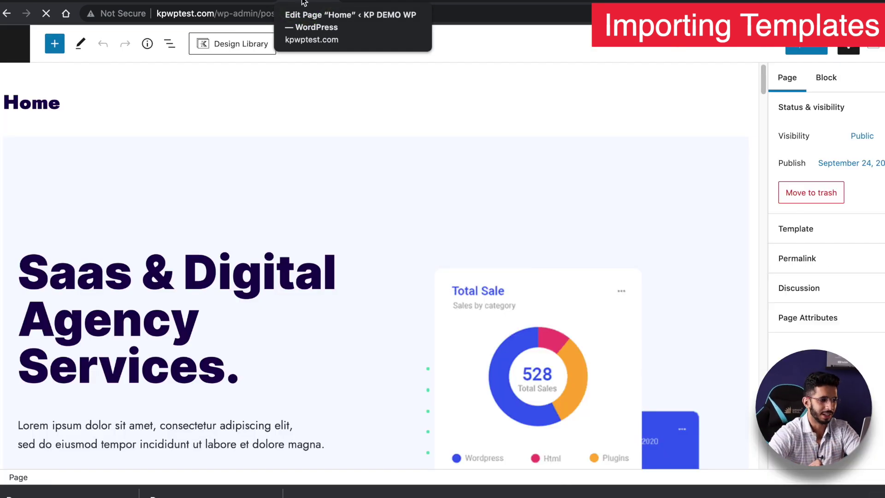
left_click(352, 339)
scroll(353, 338, "down", 3)
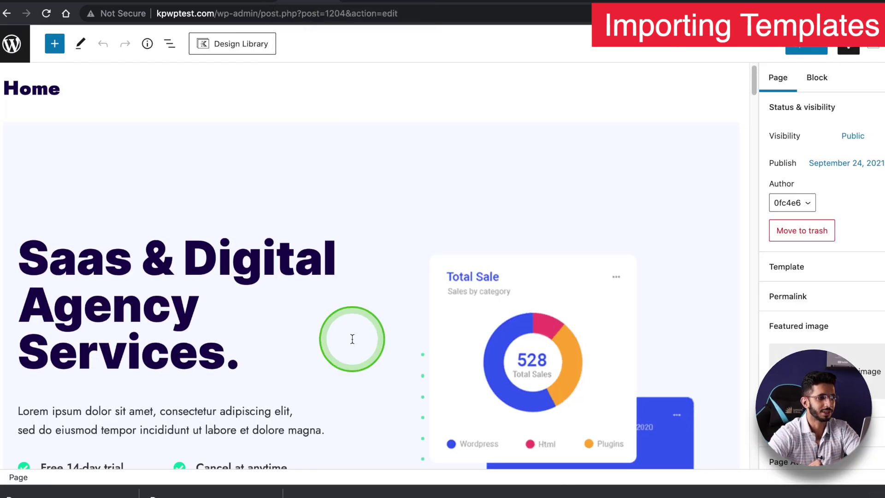
scroll(339, 287, "up", 3)
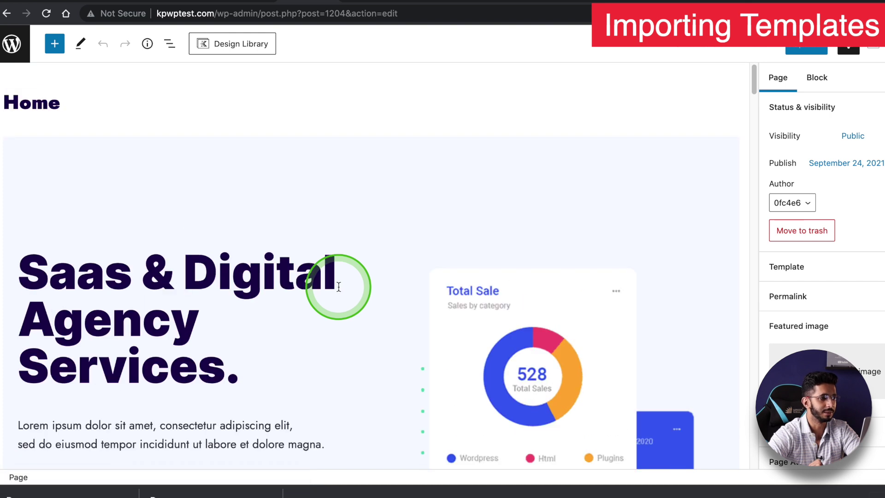
left_click(258, 202)
scroll(260, 203, "down", 5)
scroll(260, 203, "up", 5)
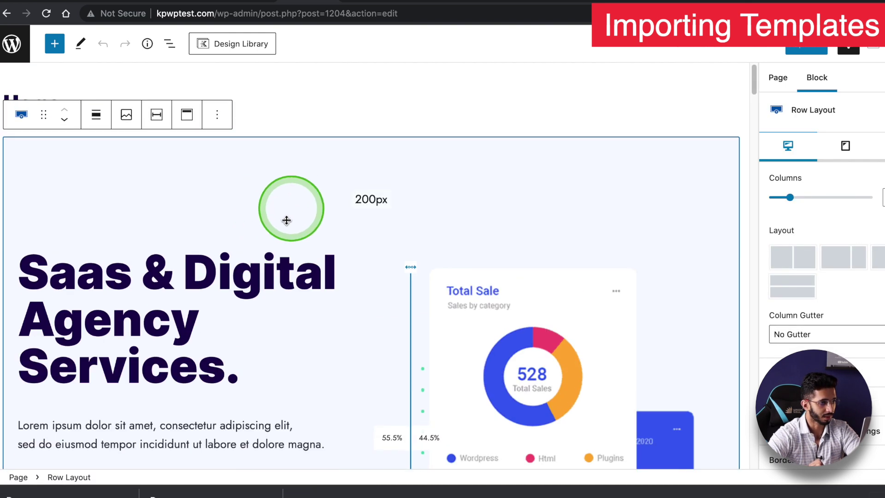
scroll(263, 213, "down", 15)
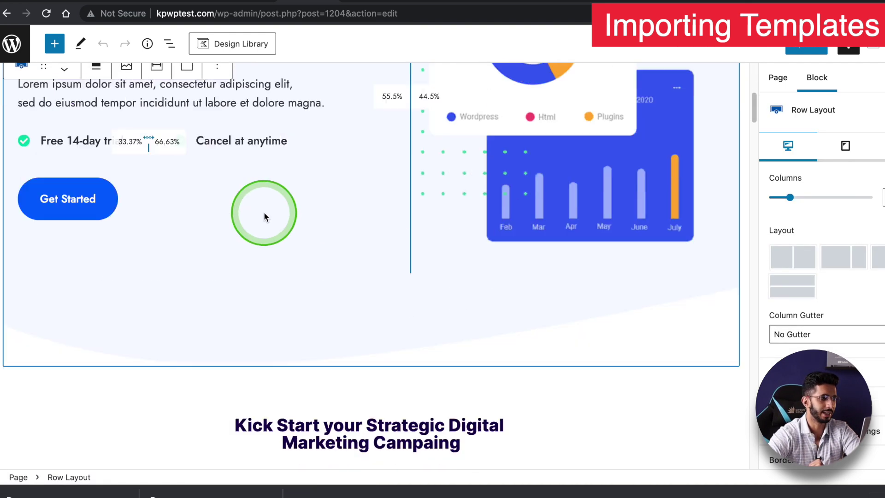
left_click(246, 222)
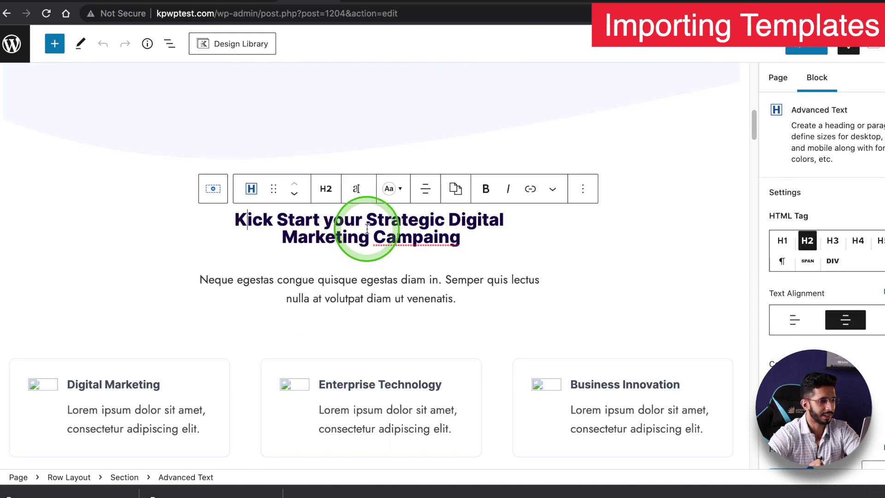
left_click(337, 280)
scroll(337, 282, "down", 5)
scroll(269, 207, "up", 6)
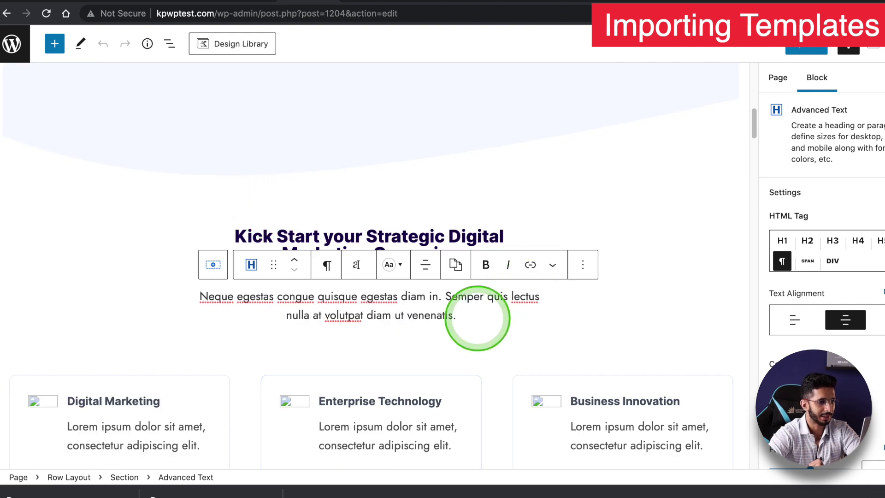
- Add an empty paragraph block below the intro text of the "Kick Start your Strategic Digital Marketing Campaing" section and open its block picker
left_click(477, 318)
key("Return")
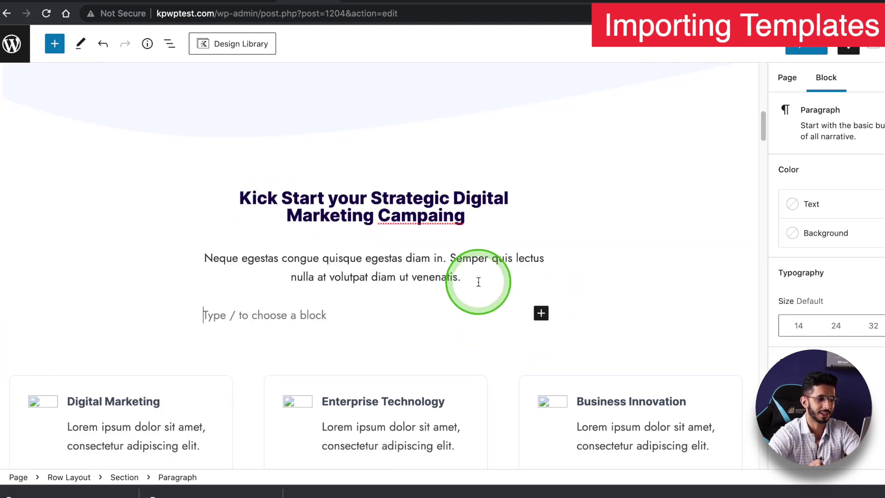
left_click(539, 315)
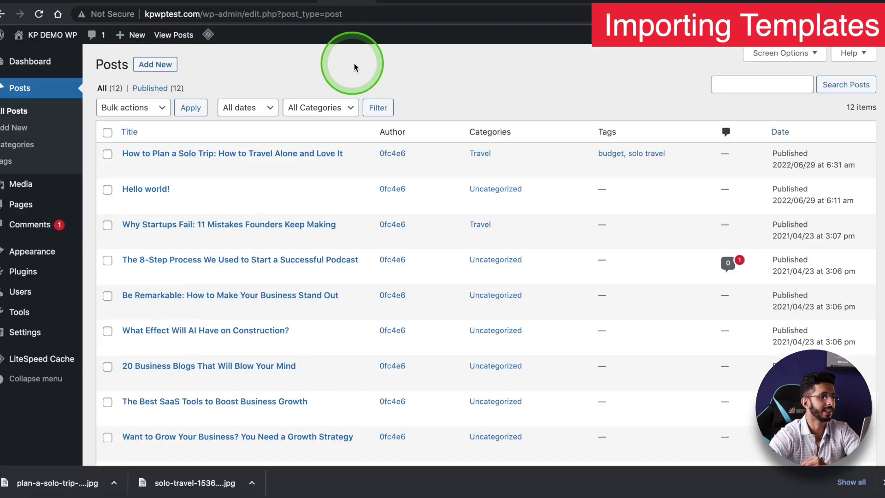
- Open the installed plugins list and examine the Kadence Blocks and Kadence Starter Templates entries
mouse_move(38, 273)
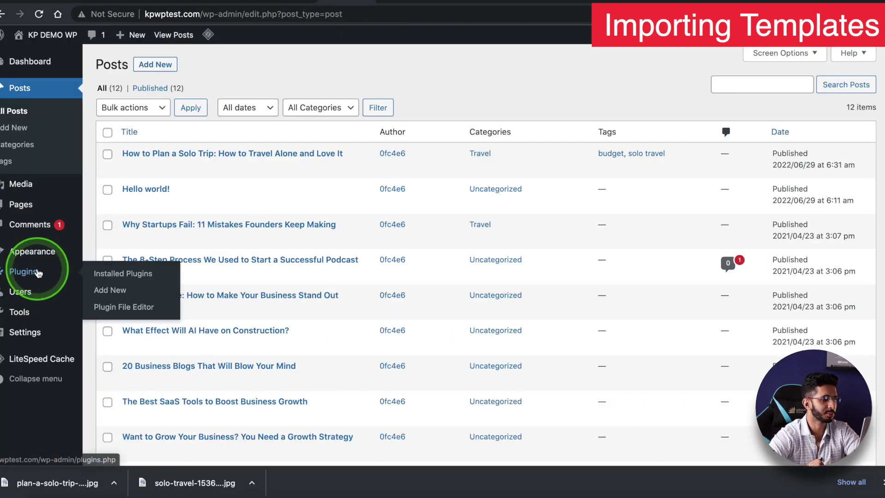
left_click(101, 275)
scroll(226, 129, "down", 10)
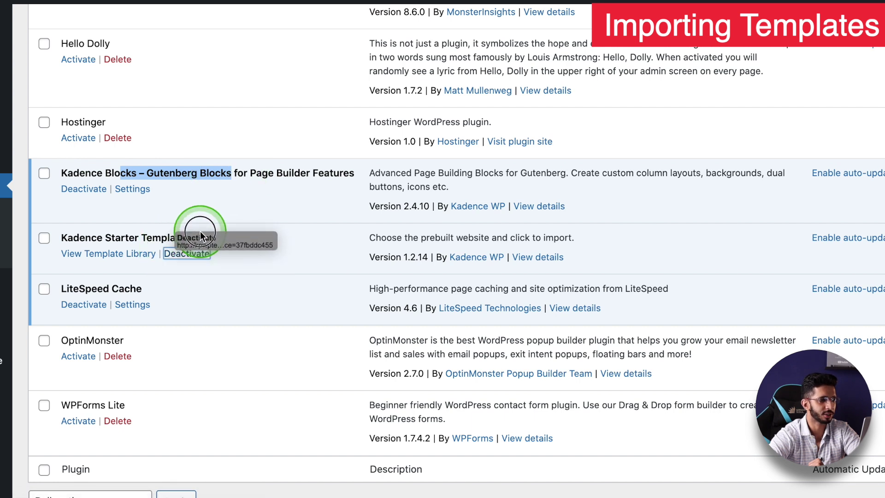
left_click(247, 183)
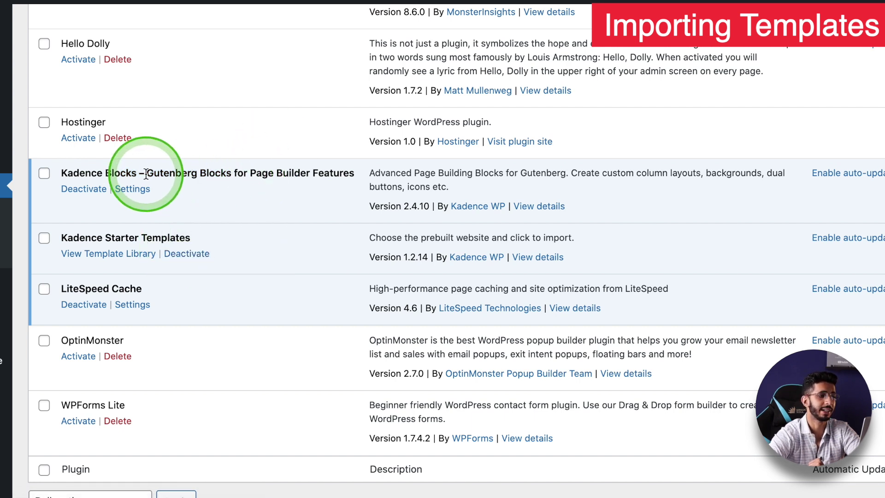
scroll(157, 173, "up", 10)
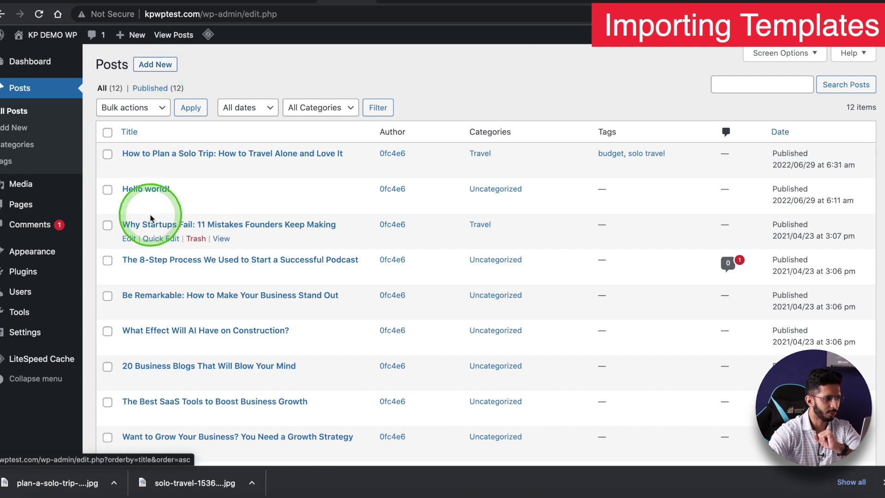
- Open the "Hello world!" post for editing and add empty paragraphs after its welcome text
mouse_move(130, 206)
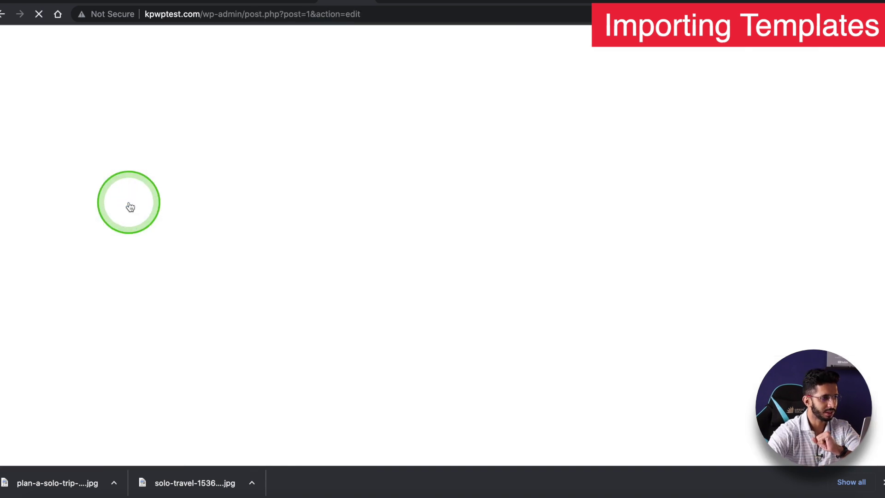
left_click(526, 146)
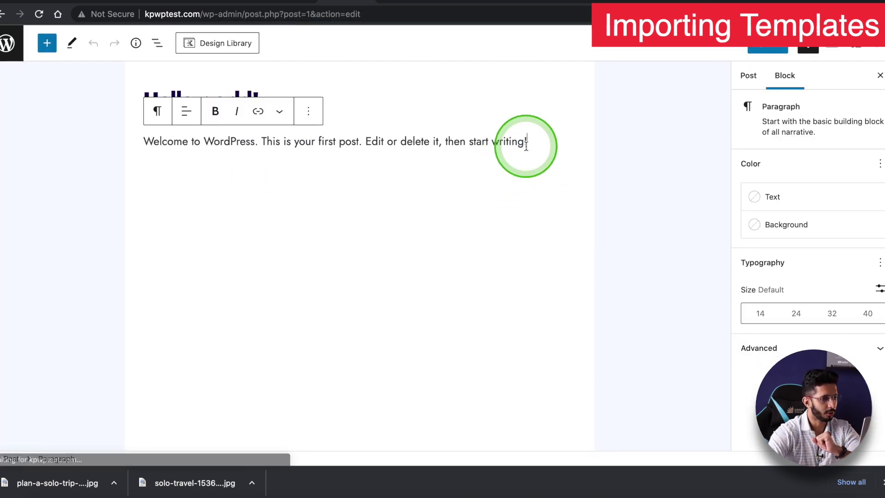
key("Return")
key("Return")
- Browse the available Kadence blocks and insert a Form block below the "Hello world!" post's welcome text
left_click(47, 44)
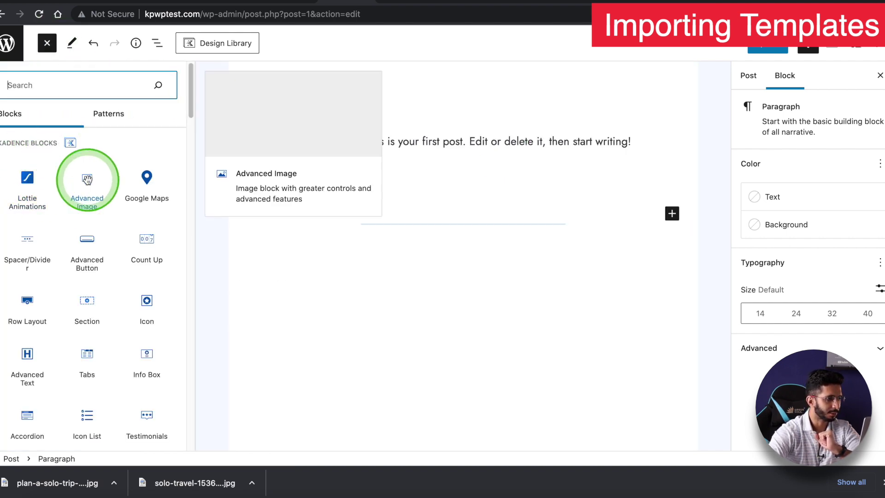
scroll(88, 184, "down", 3)
scroll(87, 180, "down", 1)
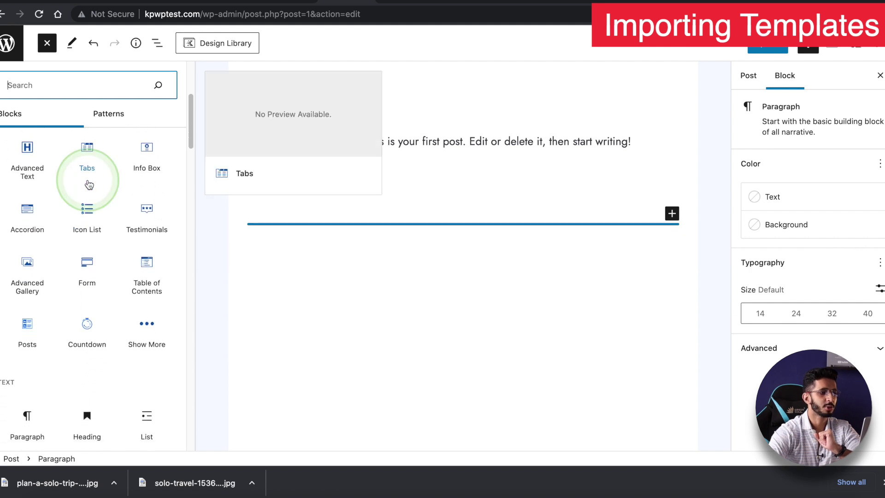
scroll(87, 180, "up", 2)
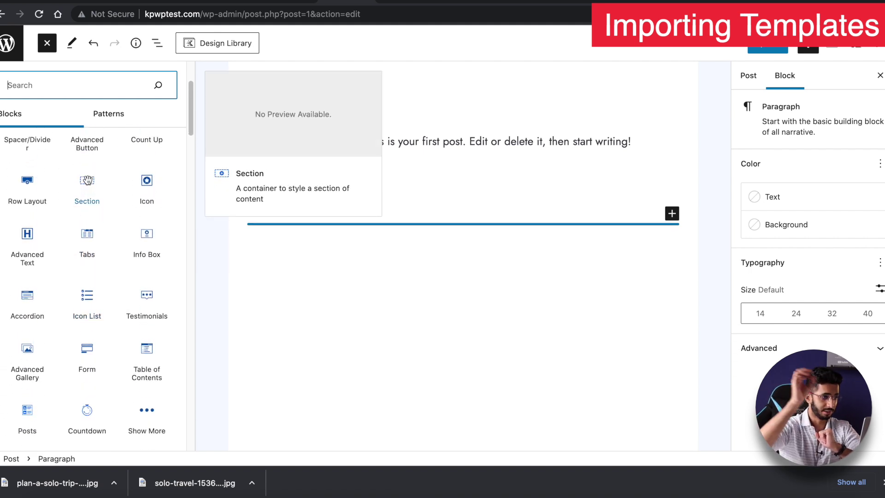
scroll(88, 180, "up", 3)
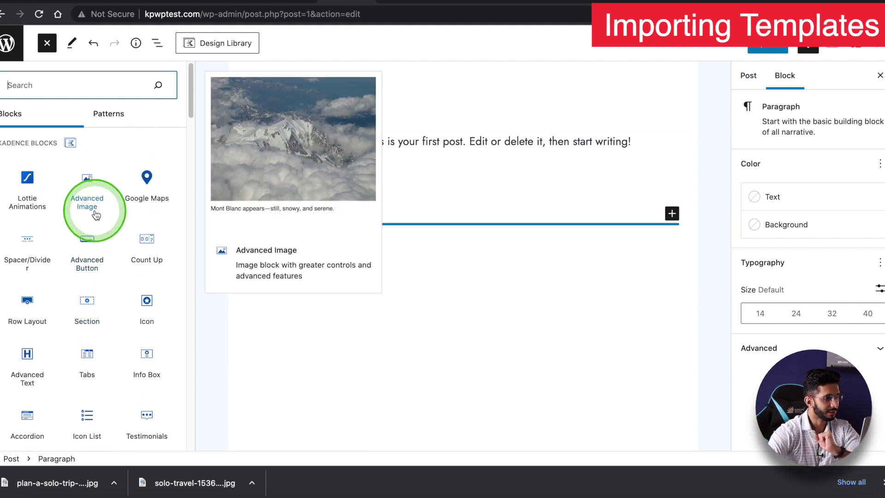
scroll(74, 212, "down", 2)
scroll(93, 221, "down", 2)
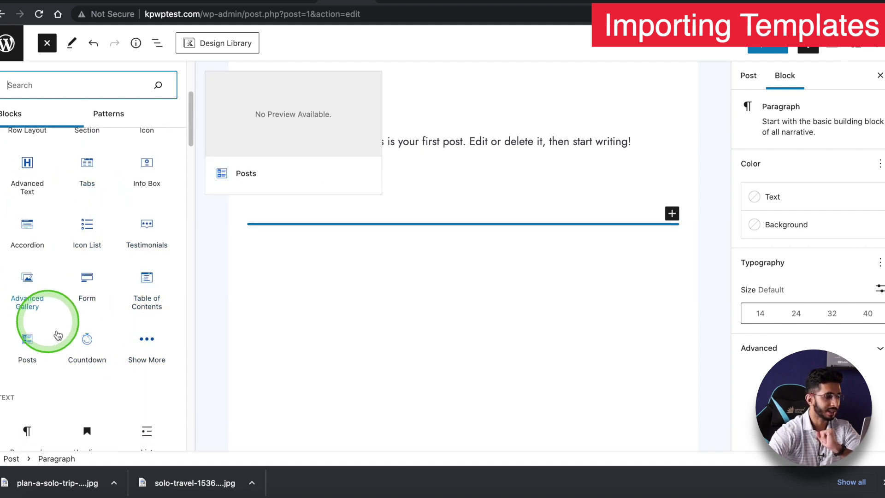
left_click(86, 288)
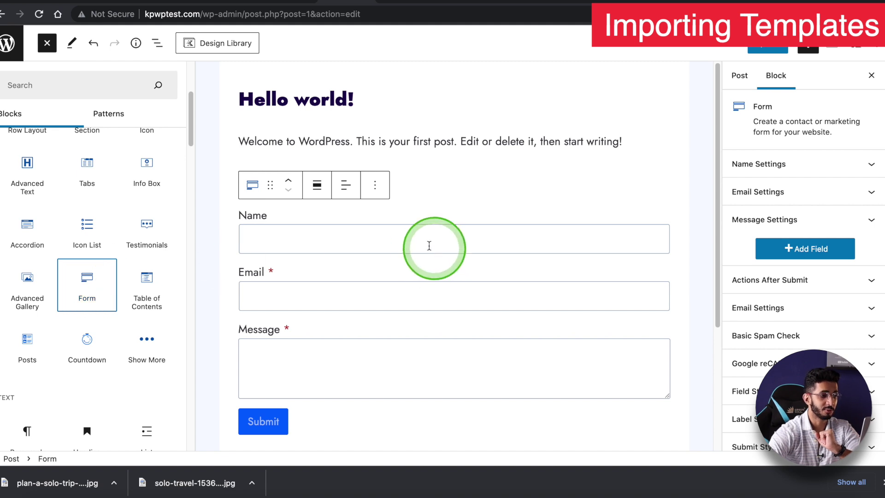
- Examine the inserted form's Name, Email and Message fields and its Submit button in the post
left_click(328, 218)
scroll(289, 275, "down", 3)
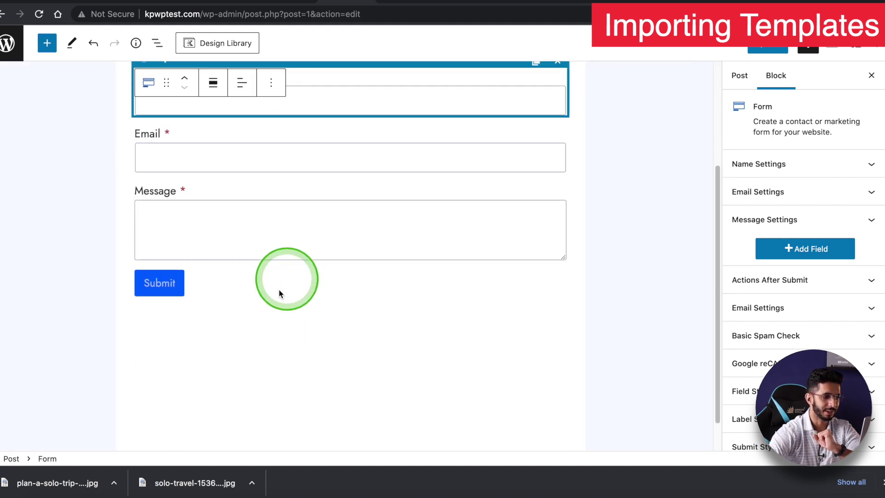
left_click(242, 328)
scroll(242, 328, "up", 3)
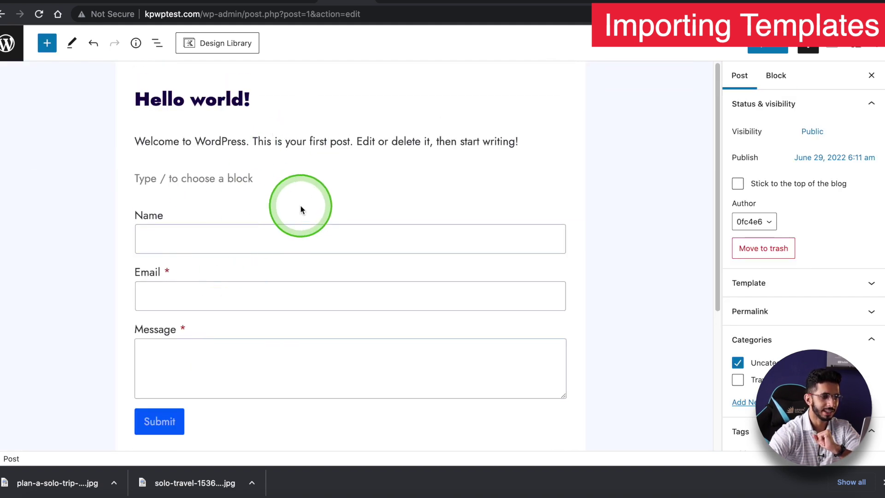
left_click(291, 224)
left_click(290, 240)
scroll(287, 277, "down", 2)
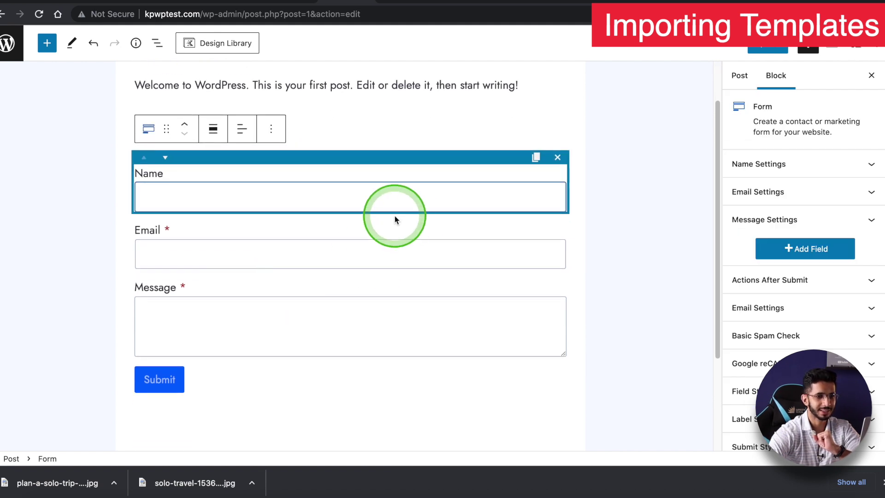
scroll(396, 217, "up", 2)
left_click(461, 203)
left_click(460, 197)
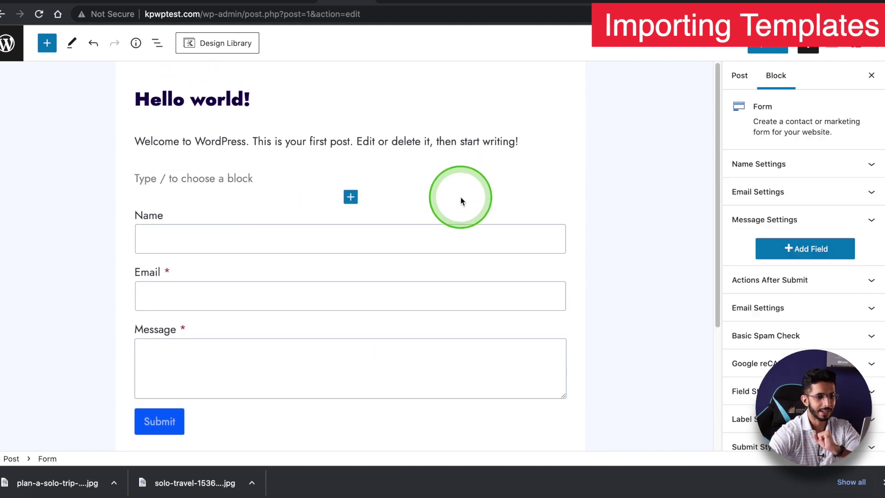
- Select the Form block and look through its settings groups
left_click(549, 207)
left_click(756, 261)
scroll(788, 223, "down", 3)
left_click(798, 217)
scroll(802, 230, "up", 3)
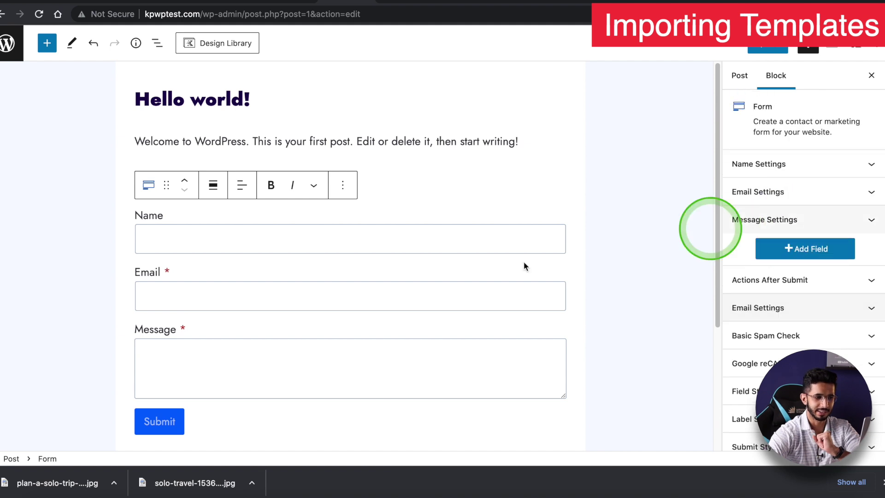